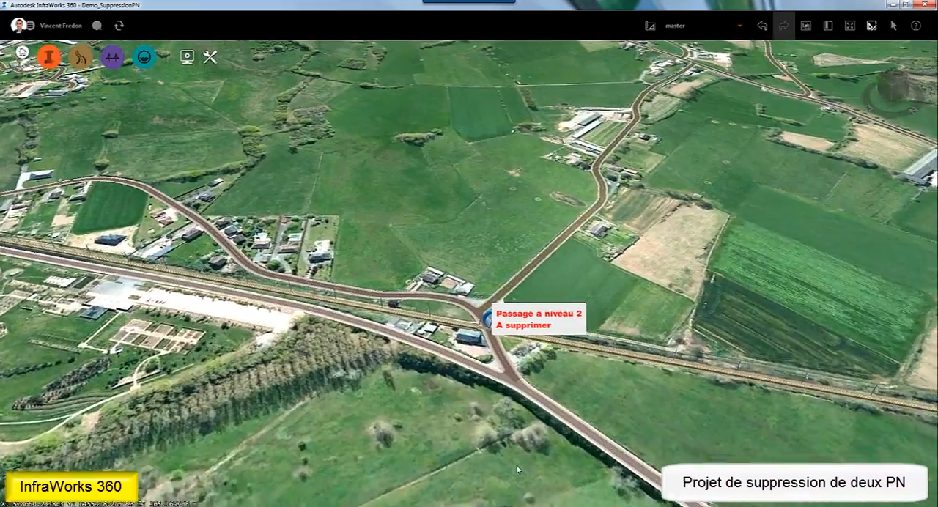
- Switch the model from the master proposal to the 1_Proposition proposal
{"action": "mouse_move", "coordinate": [516, 464]}
{"action": "left_mouse_down"}
{"action": "mouse_move", "coordinate": [554, 422]}
{"action": "mouse_move", "coordinate": [682, 427]}
{"action": "left_mouse_up"}
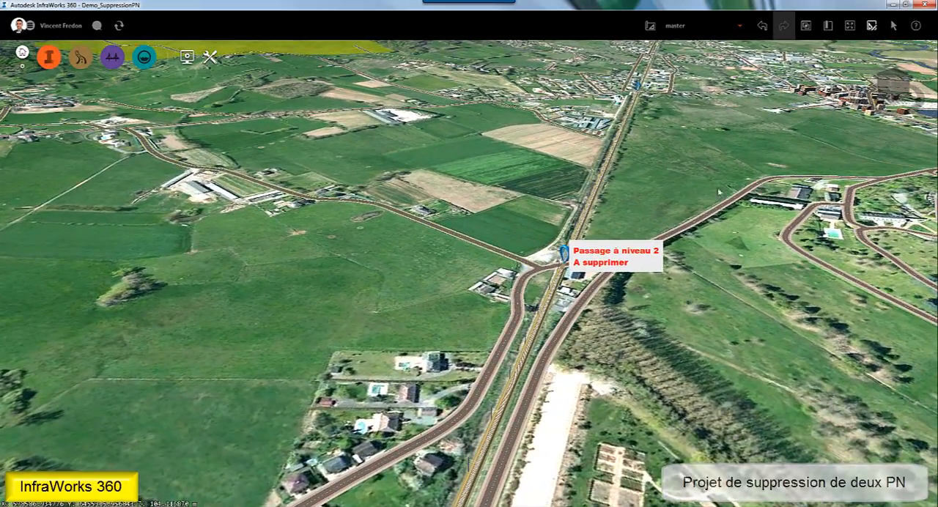
{"action": "left_click", "coordinate": [741, 28]}
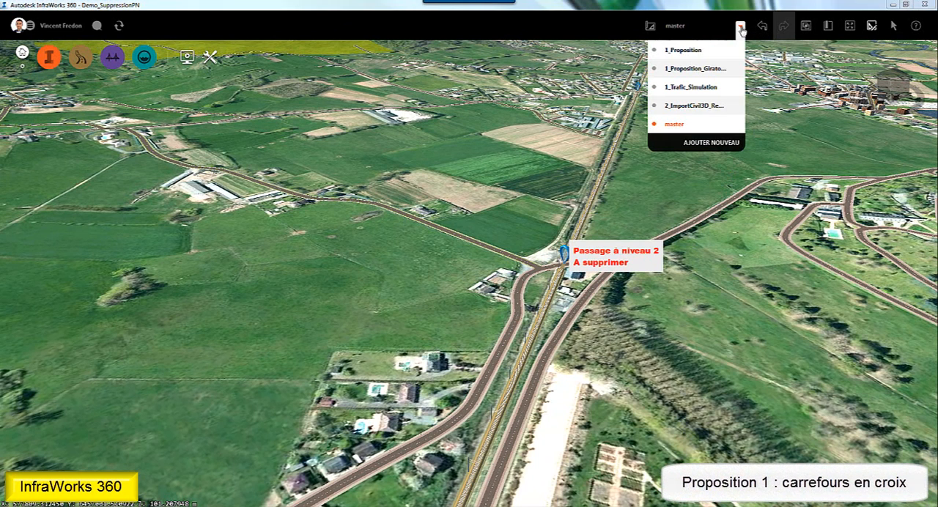
{"action": "left_click", "coordinate": [690, 52]}
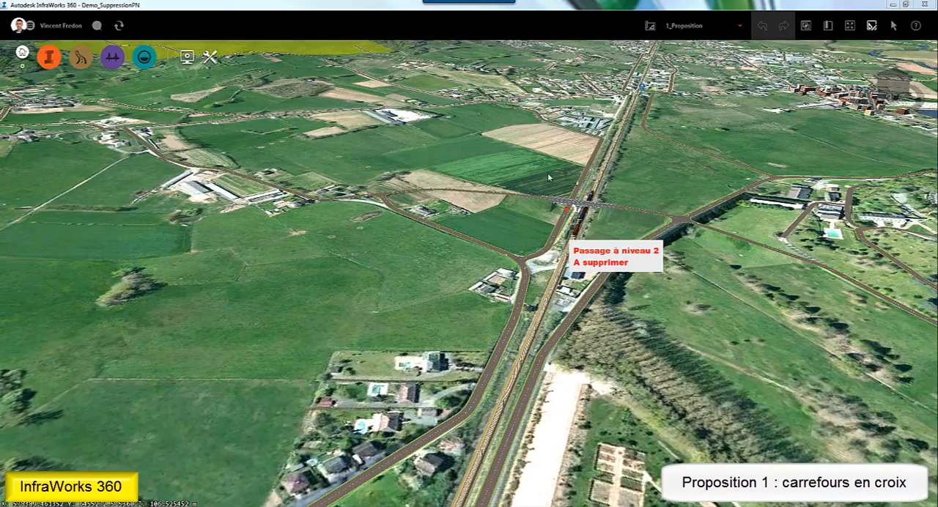
- Examine the road bridge over the railway and the new crossroads beside it from several angles
{"action": "left_click_drag", "start_coordinate": [393, 301], "coordinate": [553, 311]}
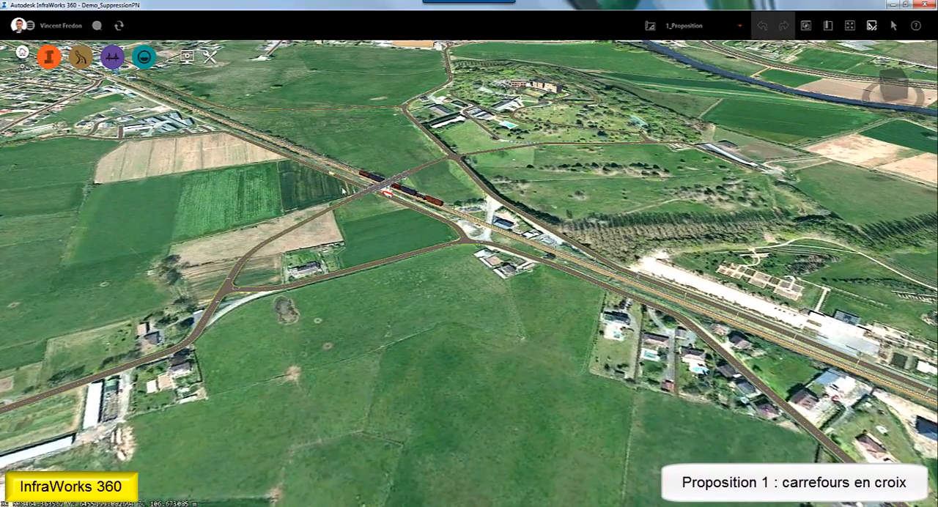
{"action": "scroll", "coordinate": [366, 199], "scroll_direction": "up", "scroll_amount": 5}
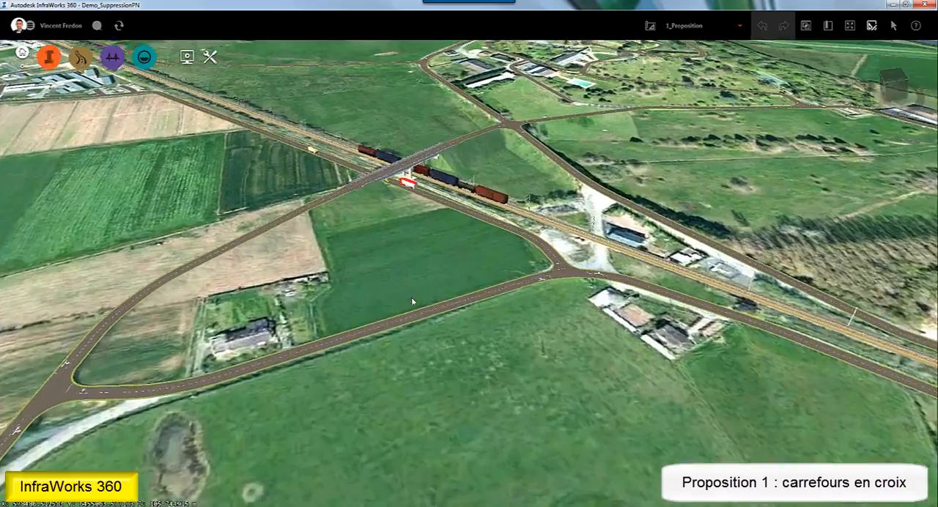
{"action": "middle_click_drag", "start_coordinate": [411, 301], "coordinate": [473, 439]}
{"action": "middle_click_drag", "start_coordinate": [452, 378], "coordinate": [440, 426]}
{"action": "scroll", "coordinate": [440, 426], "scroll_direction": "up", "scroll_amount": 2}
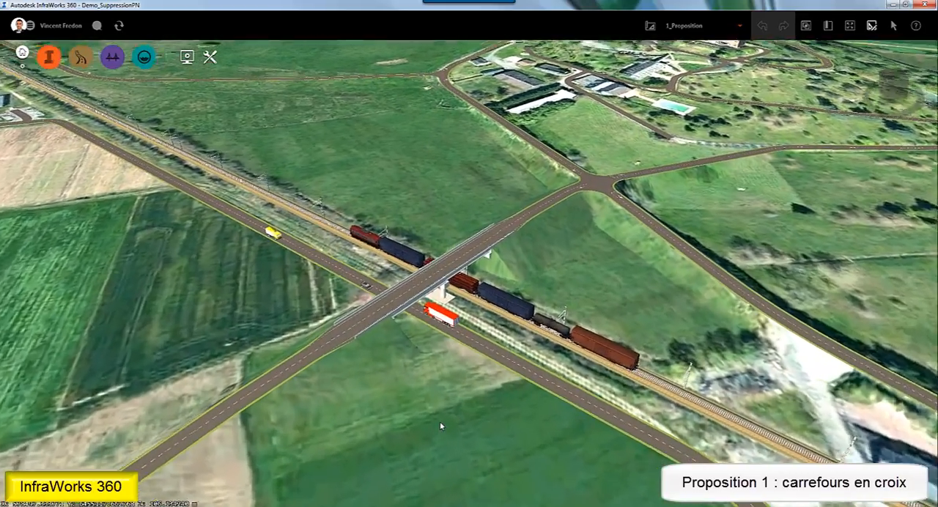
{"action": "left_click_drag", "start_coordinate": [349, 396], "coordinate": [641, 374]}
{"action": "left_click_drag", "start_coordinate": [399, 340], "coordinate": [495, 384]}
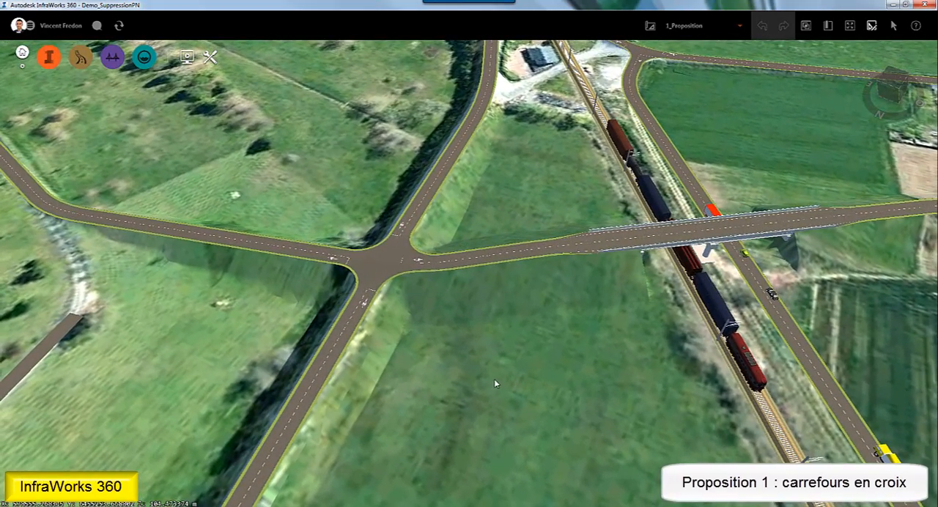
- Inspect the properties of the road crossing the bridge and the curve radius options of its bend beyond the crossroads
{"action": "left_click", "coordinate": [305, 255]}
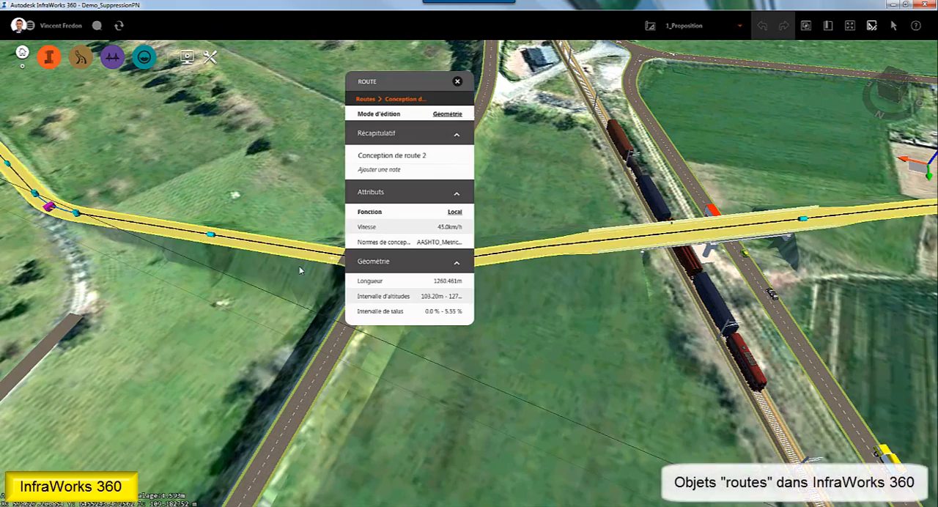
{"action": "left_click_drag", "start_coordinate": [298, 267], "coordinate": [285, 331]}
{"action": "left_click_drag", "start_coordinate": [187, 240], "coordinate": [298, 358]}
{"action": "scroll", "coordinate": [91, 214], "scroll_direction": "up", "scroll_amount": 3}
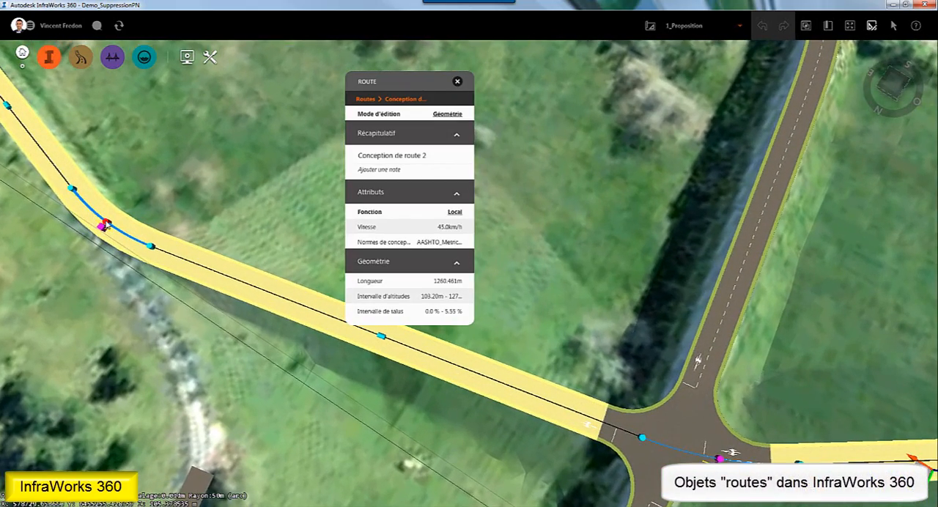
{"action": "mouse_move", "coordinate": [106, 224]}
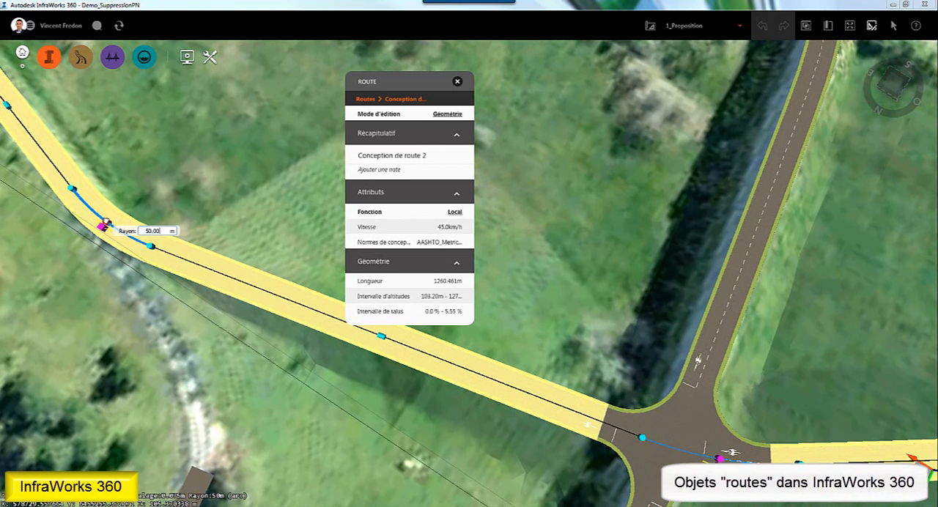
{"action": "right_click", "coordinate": [105, 223]}
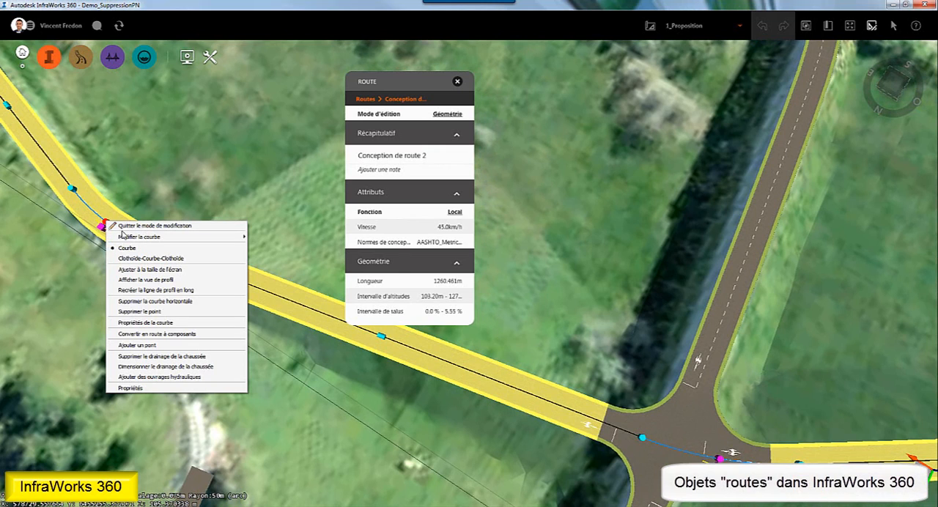
{"action": "mouse_move", "coordinate": [124, 237]}
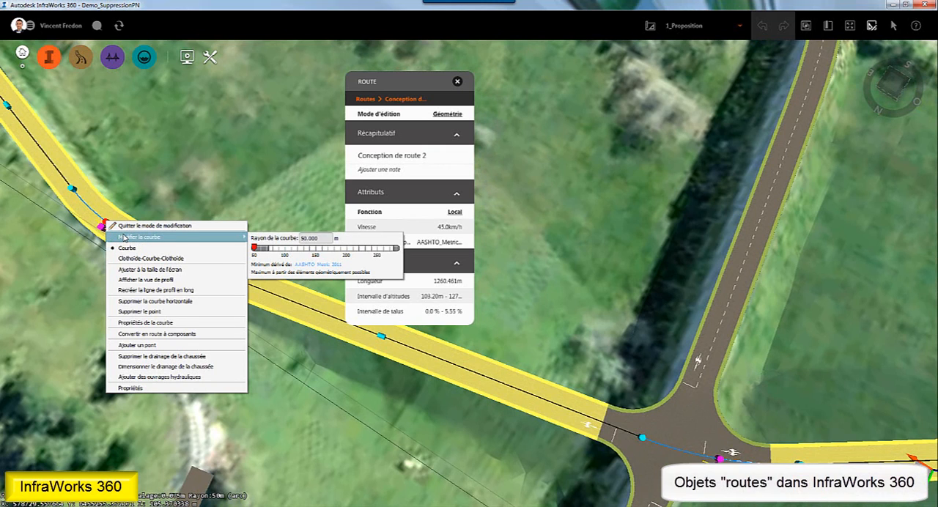
{"action": "left_click", "coordinate": [150, 190]}
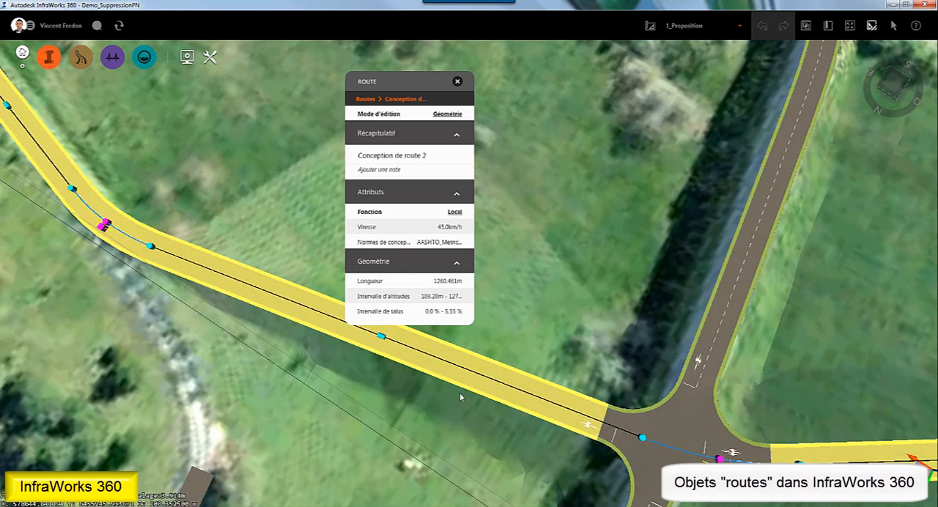
{"action": "middle_click_drag", "start_coordinate": [460, 397], "coordinate": [226, 355]}
{"action": "key", "text": "Escape"}
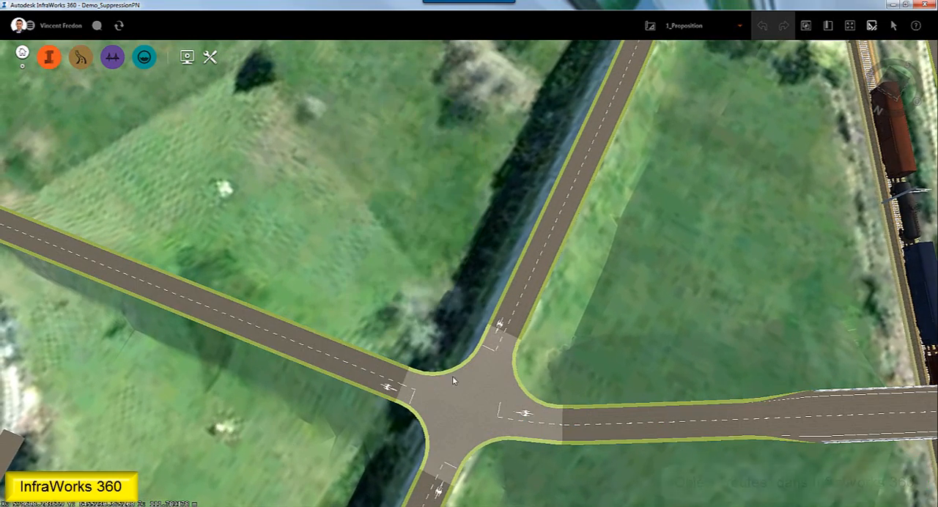
- Select the crossroads intersection and set its edit mode to Géométrie
{"action": "left_click", "coordinate": [454, 381]}
{"action": "middle_click_drag", "start_coordinate": [454, 382], "coordinate": [420, 240]}
{"action": "scroll", "coordinate": [354, 324], "scroll_direction": "up", "scroll_amount": 2}
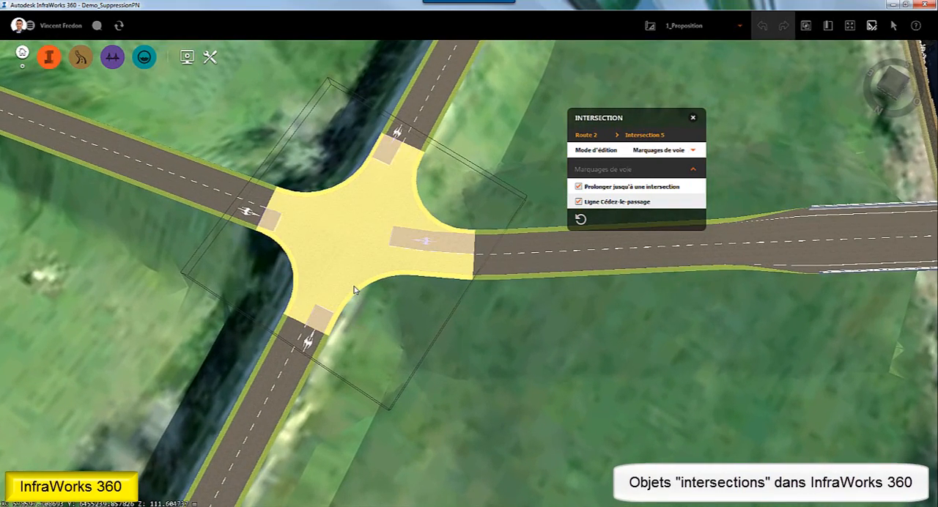
{"action": "left_click", "coordinate": [646, 151]}
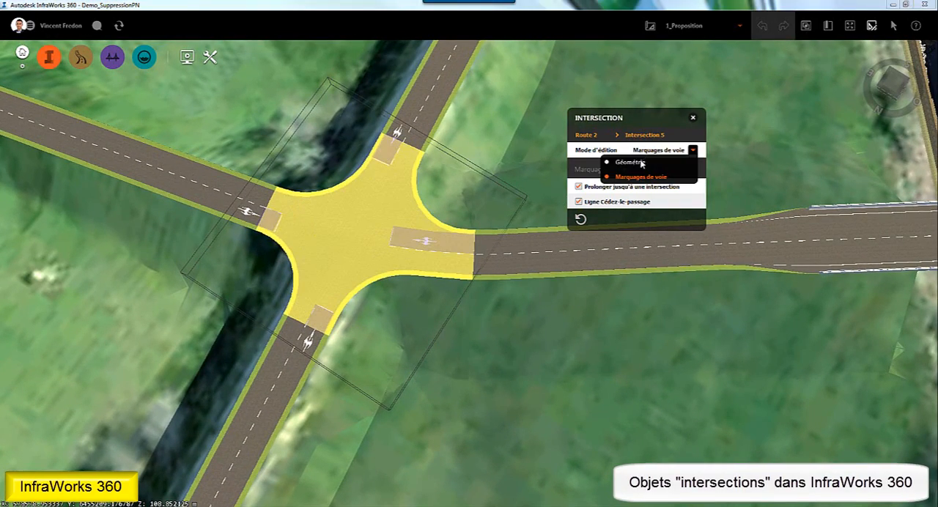
{"action": "left_click", "coordinate": [640, 162]}
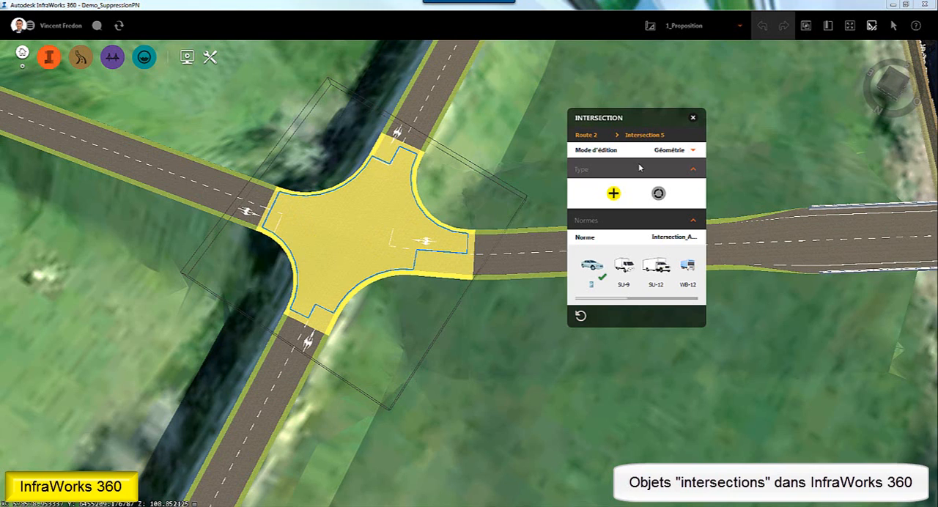
- Try a curb radius of 18.53 m for the intersection's turning zone on the bridge side
{"action": "left_click", "coordinate": [347, 299]}
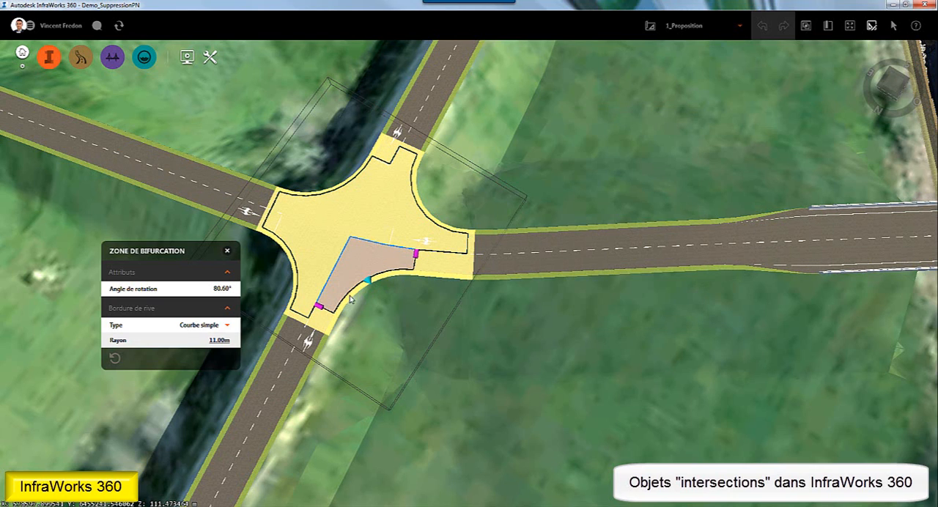
{"action": "left_click", "coordinate": [368, 279]}
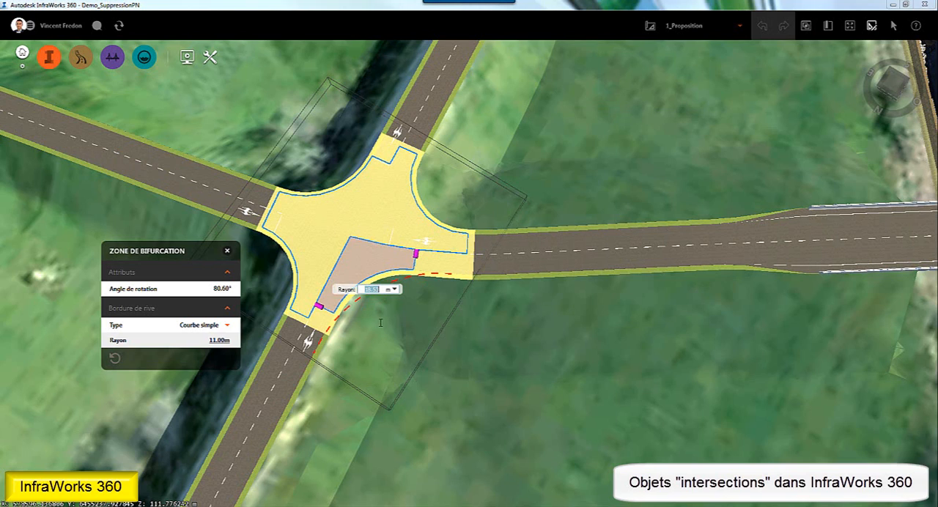
{"action": "key", "text": "Return"}
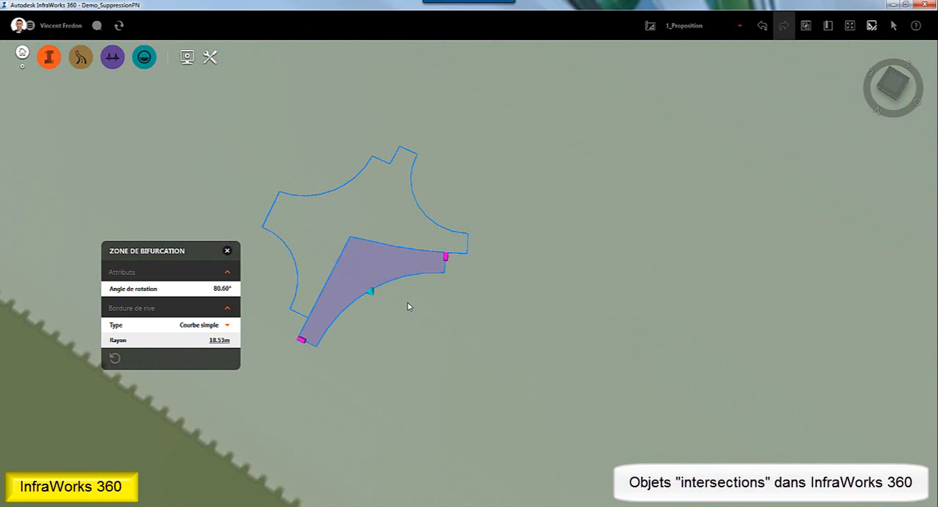
{"action": "key", "text": "Escape"}
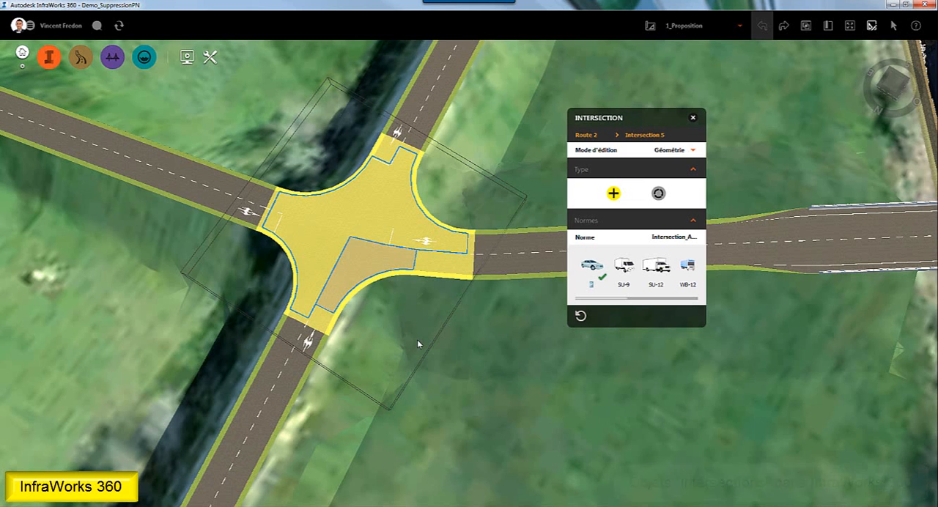
{"action": "key", "text": "Escape"}
- Examine the surrounding road layout, checking the connecting road parallel to the railway and its junction near the farm buildings
{"action": "left_click_drag", "start_coordinate": [481, 375], "coordinate": [458, 303]}
{"action": "scroll", "coordinate": [457, 302], "scroll_direction": "down", "scroll_amount": 8}
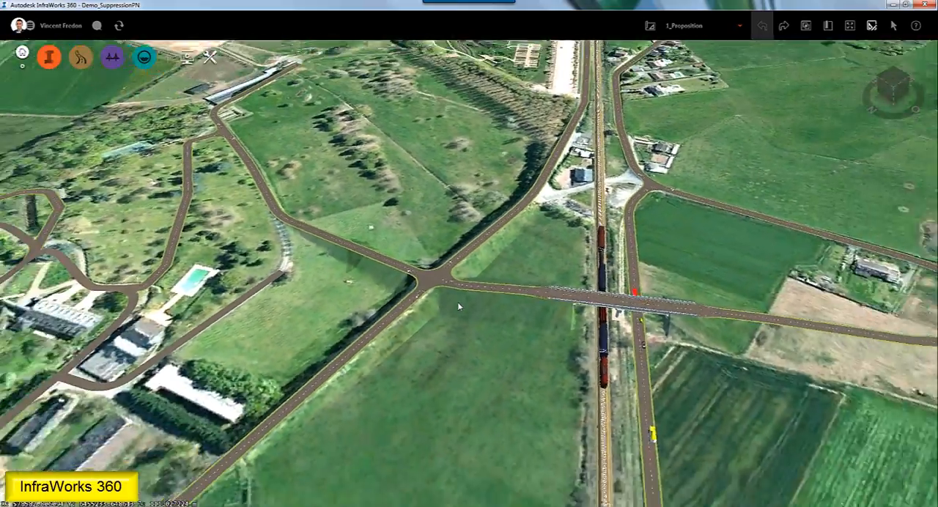
{"action": "scroll", "coordinate": [458, 302], "scroll_direction": "down", "scroll_amount": 6}
{"action": "left_click_drag", "start_coordinate": [501, 346], "coordinate": [620, 347]}
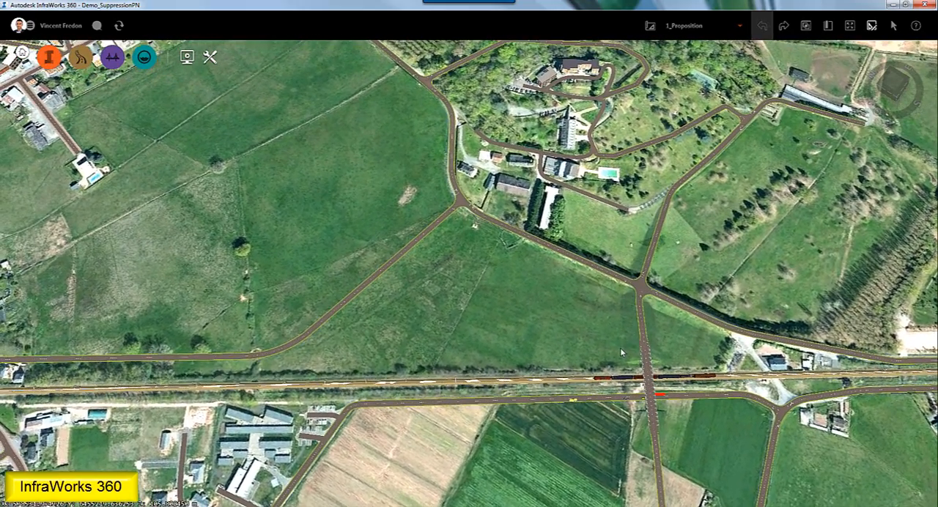
{"action": "left_click", "coordinate": [432, 228]}
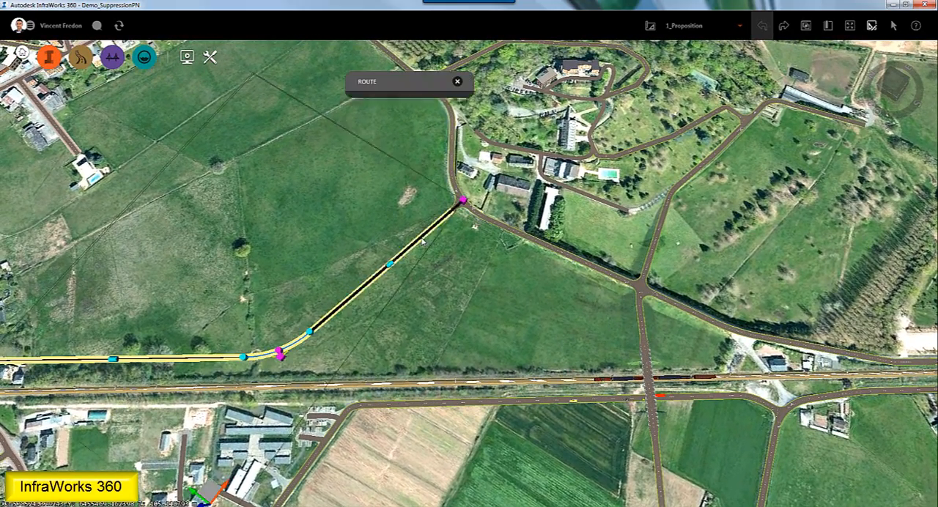
{"action": "key", "text": "Escape"}
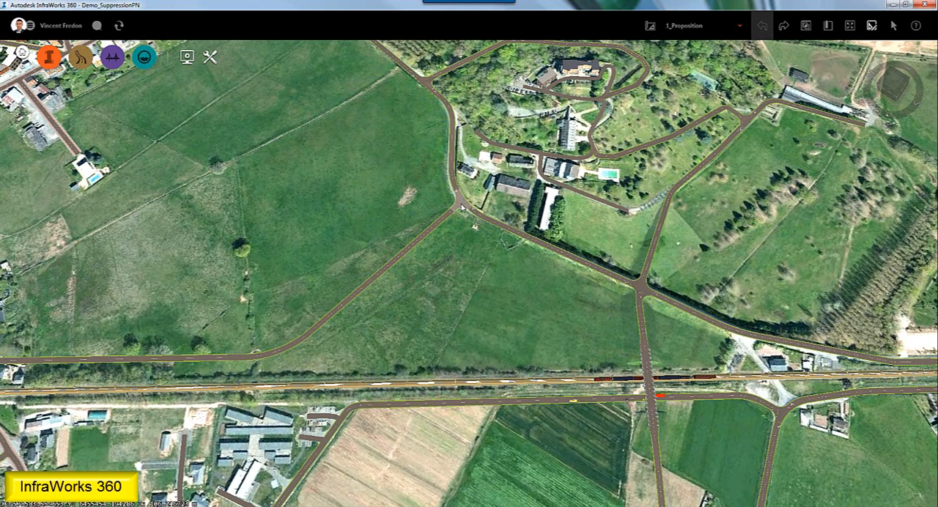
{"action": "left_click", "coordinate": [460, 200]}
{"action": "key", "text": "Escape"}
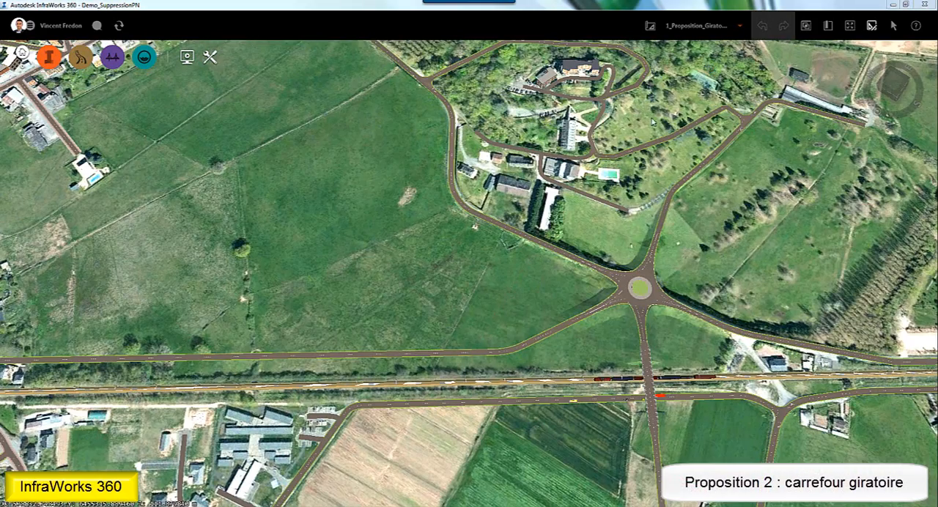
- Examine the roundabout proposal and its bridge over the railway from several angles and distances
{"action": "left_click_drag", "start_coordinate": [549, 444], "coordinate": [453, 358]}
{"action": "scroll", "coordinate": [487, 349], "scroll_direction": "up", "scroll_amount": 3}
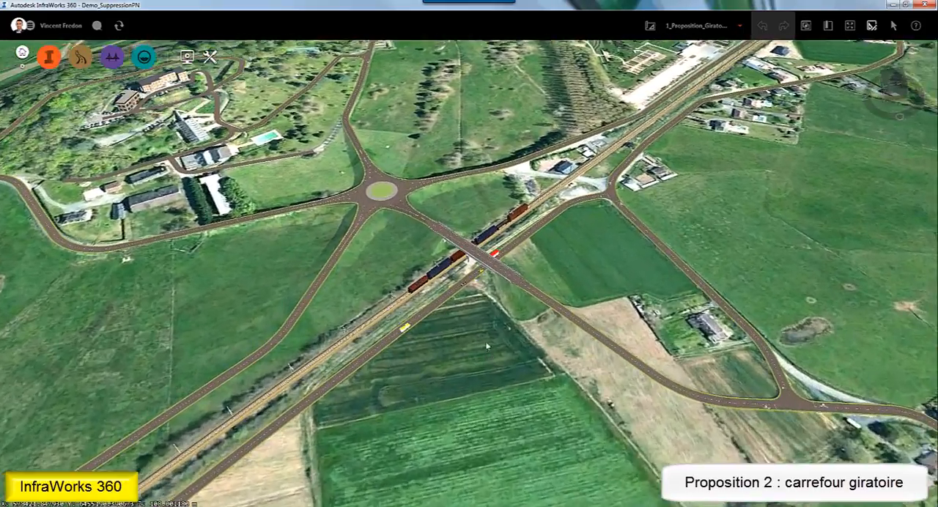
{"action": "left_click_drag", "start_coordinate": [475, 321], "coordinate": [488, 390]}
{"action": "scroll", "coordinate": [487, 381], "scroll_direction": "up", "scroll_amount": 3}
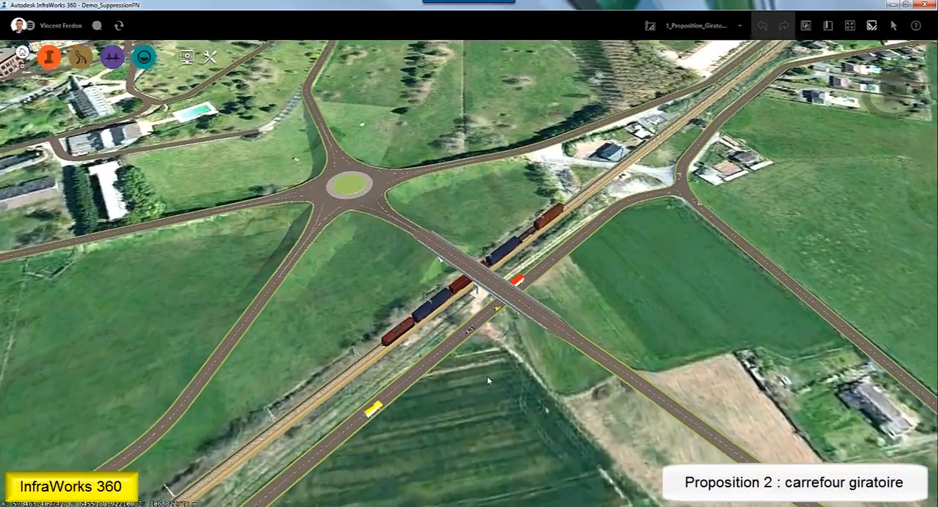
{"action": "middle_click_drag", "start_coordinate": [343, 299], "coordinate": [666, 384]}
{"action": "left_click_drag", "start_coordinate": [477, 365], "coordinate": [491, 391]}
{"action": "scroll", "coordinate": [490, 390], "scroll_direction": "down", "scroll_amount": 2}
{"action": "scroll", "coordinate": [491, 391], "scroll_direction": "down", "scroll_amount": 2}
{"action": "middle_click_drag", "start_coordinate": [521, 409], "coordinate": [500, 363]}
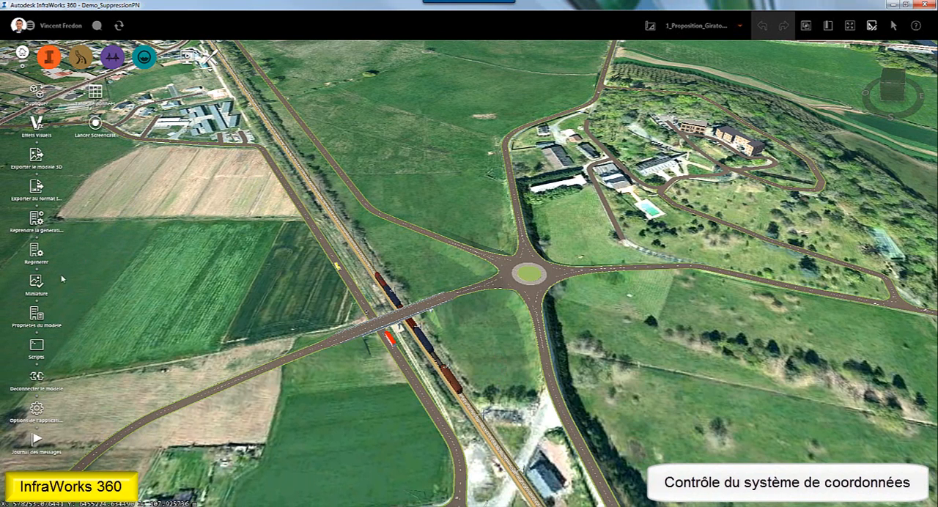
- Check the coordinate system in the model properties, leaving the settings untouched
{"action": "left_click", "coordinate": [40, 320]}
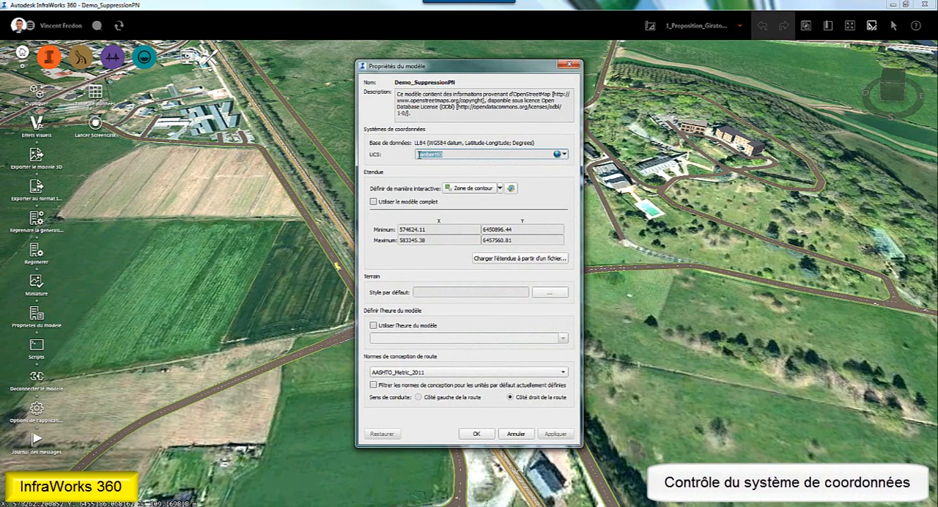
{"action": "left_click", "coordinate": [516, 433]}
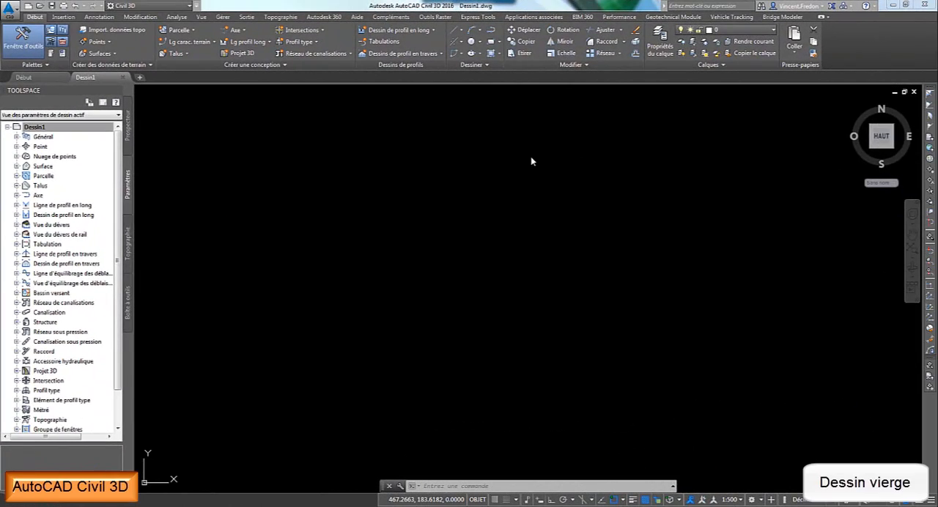
- Assign the drawing the coordinate system "Lambert-93 with RGF93 datum, whole country" from the France category
{"action": "right_click", "coordinate": [44, 128]}
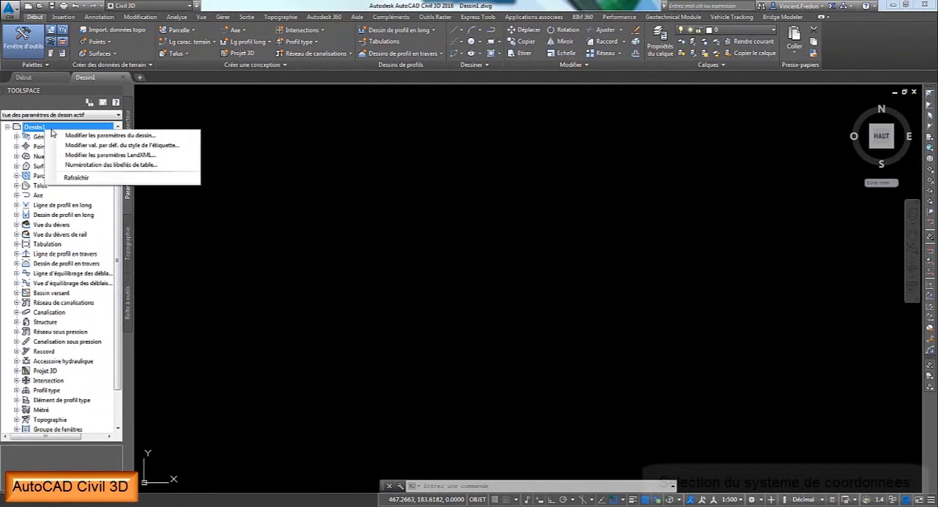
{"action": "left_click", "coordinate": [69, 136]}
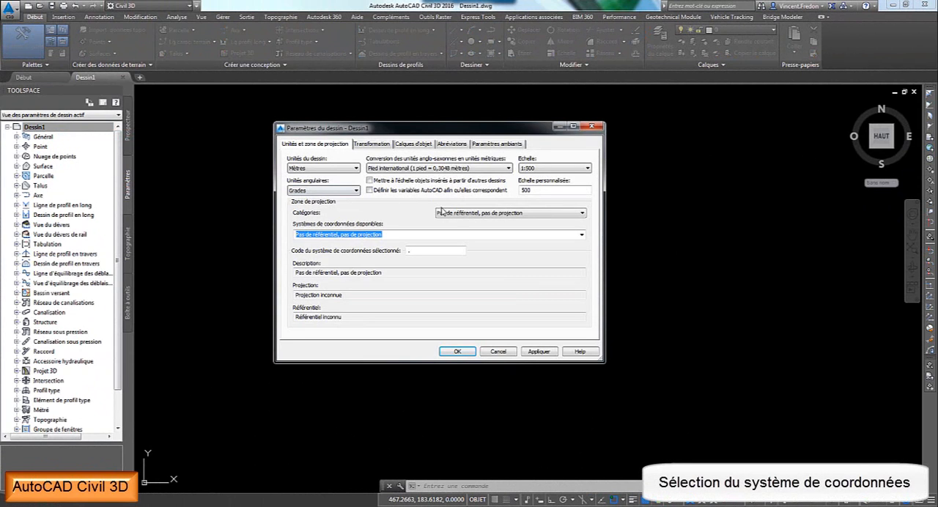
{"action": "left_click", "coordinate": [451, 213]}
{"action": "key", "text": "f"}
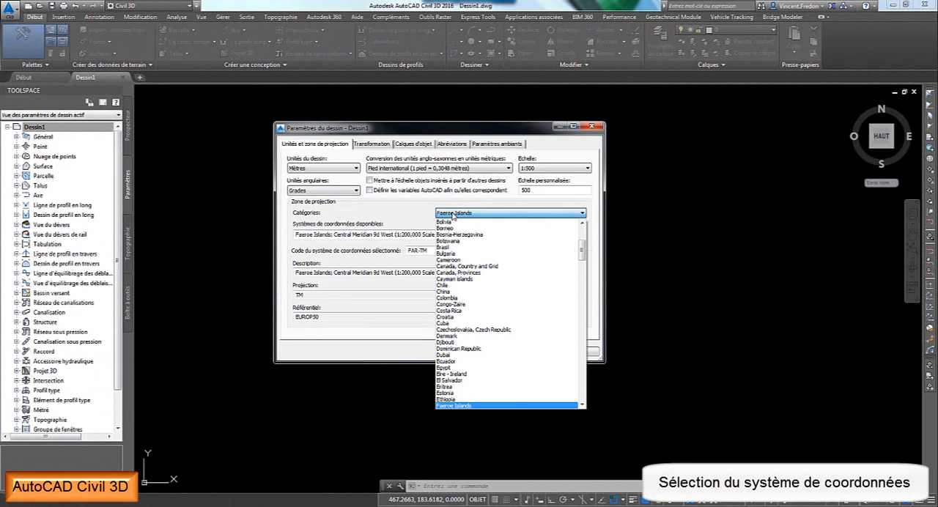
{"action": "scroll", "coordinate": [454, 300], "scroll_direction": "down", "scroll_amount": 2}
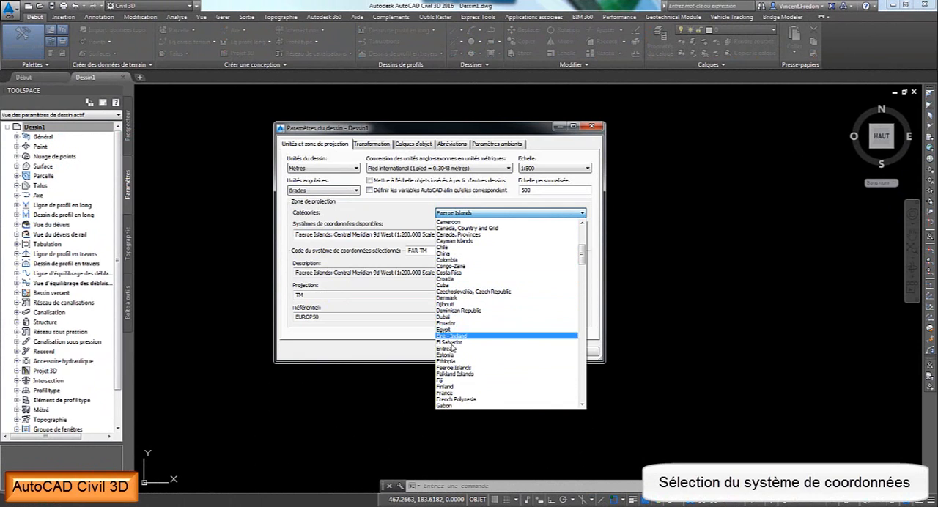
{"action": "left_click", "coordinate": [447, 393]}
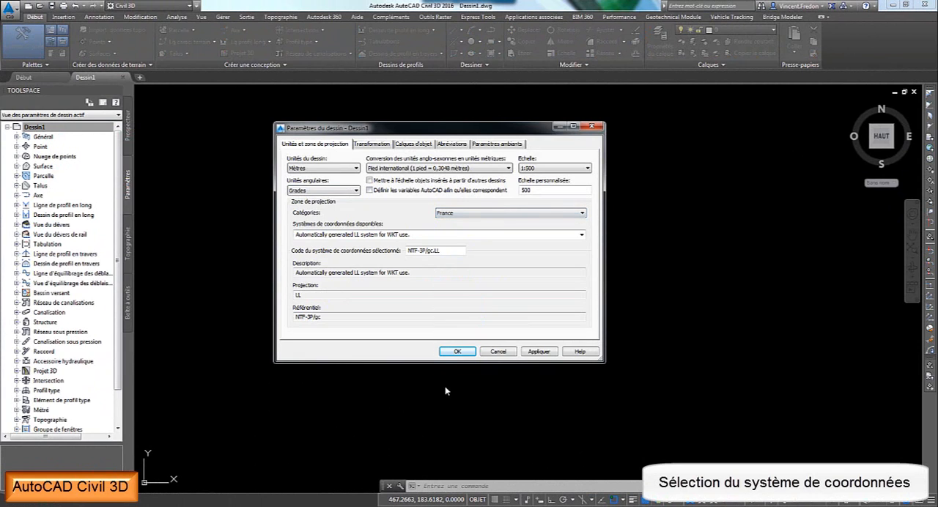
{"action": "left_click", "coordinate": [403, 235]}
{"action": "left_click", "coordinate": [417, 235]}
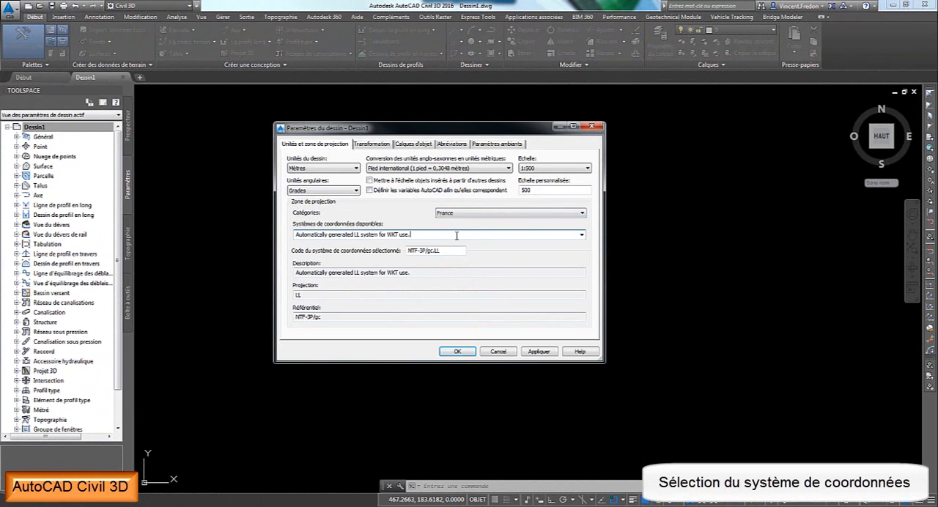
{"action": "left_click", "coordinate": [581, 235]}
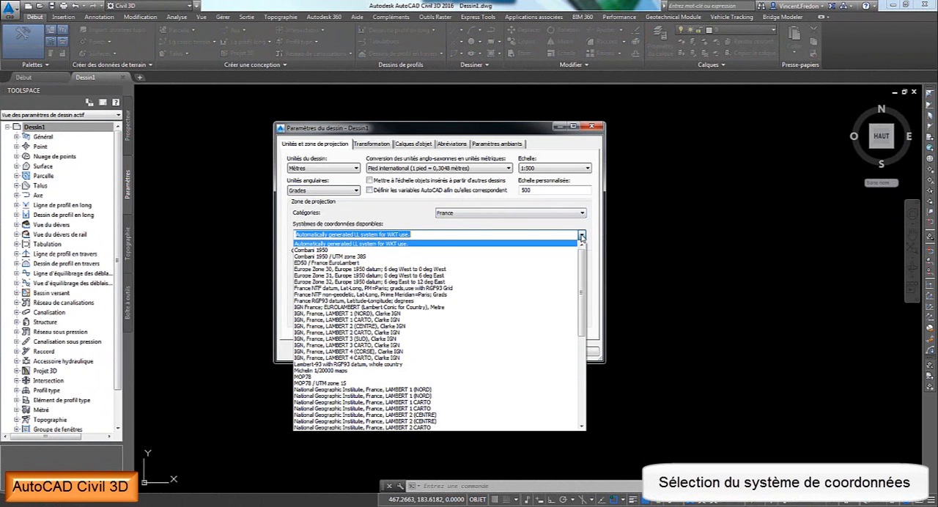
{"action": "left_click", "coordinate": [371, 366]}
{"action": "left_click", "coordinate": [455, 352]}
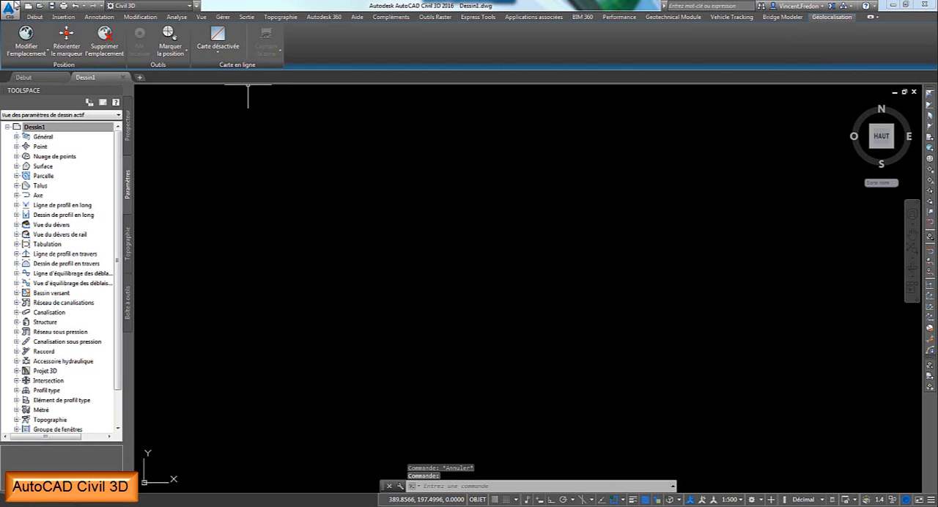
- Open the InfraWorks 360 exchange settings and check the terrain surface style and layer, keeping the Triangle Vert style
{"action": "left_click", "coordinate": [33, 17]}
{"action": "left_click", "coordinate": [64, 17]}
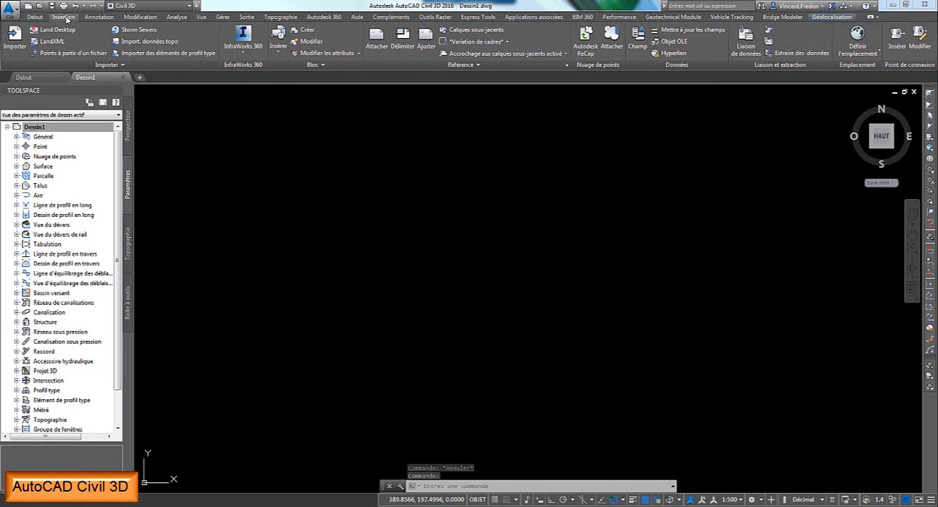
{"action": "left_click", "coordinate": [242, 42]}
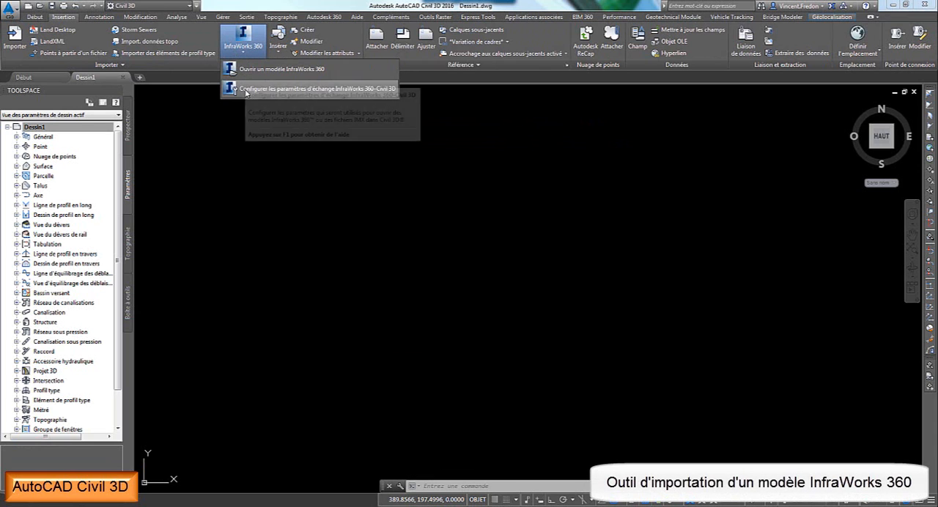
{"action": "left_click", "coordinate": [244, 91]}
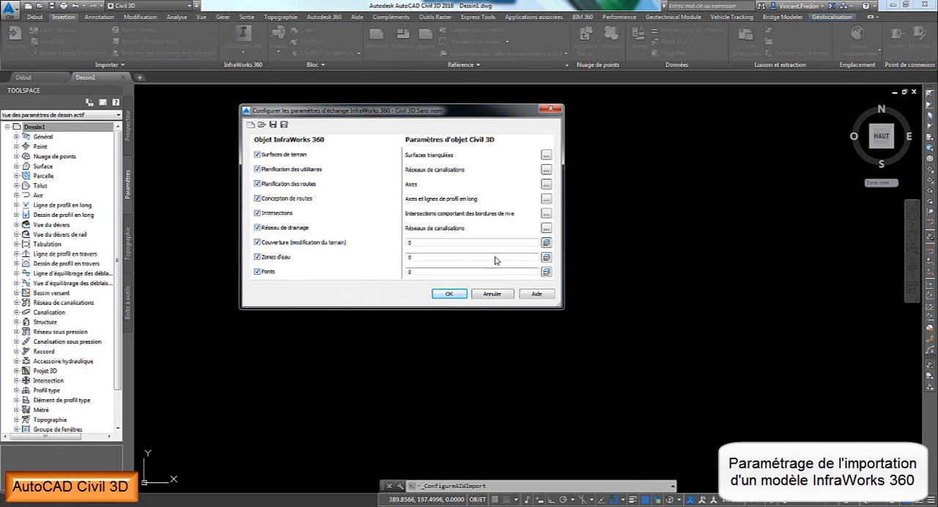
{"action": "left_click", "coordinate": [546, 155]}
{"action": "left_click", "coordinate": [407, 258]}
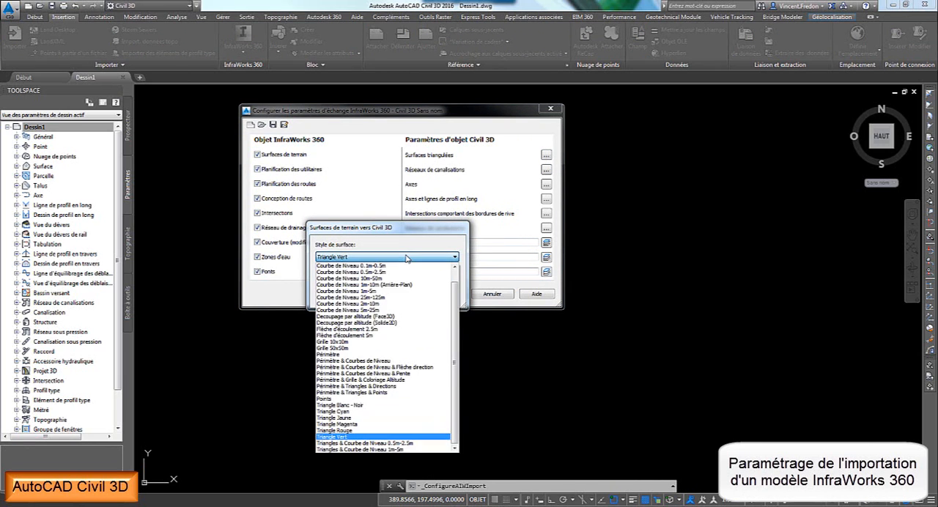
{"action": "left_click", "coordinate": [406, 258]}
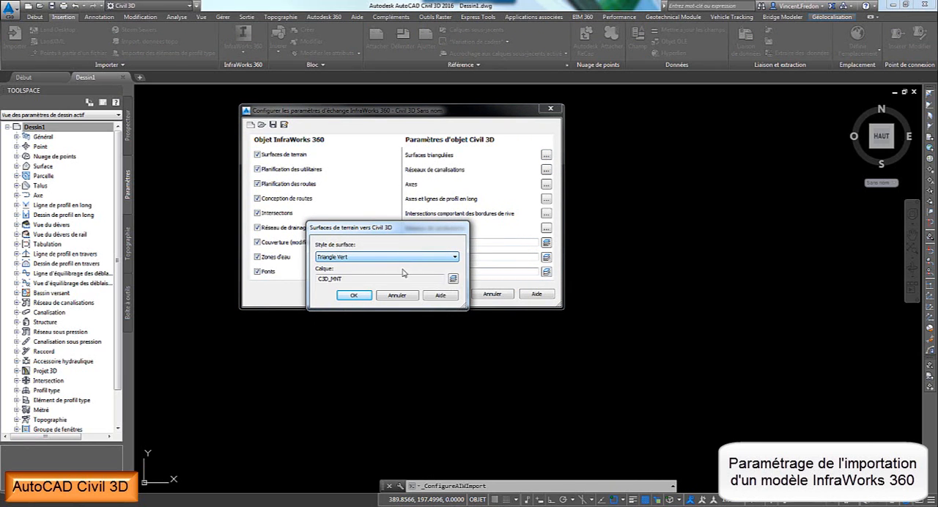
{"action": "left_click", "coordinate": [354, 296]}
- Check the utility planning and drainage network catalogues, styles and layers in the exchange settings, leaving them unchanged
{"action": "left_click", "coordinate": [546, 170]}
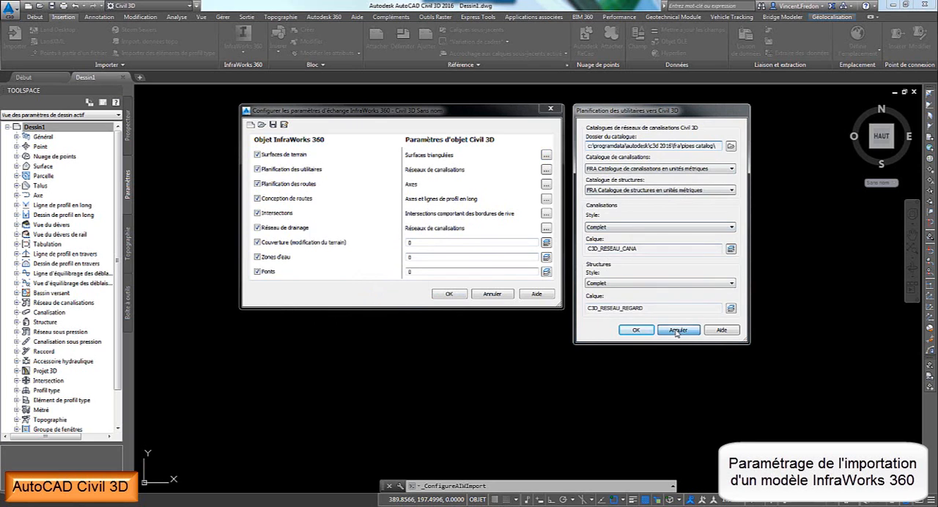
{"action": "left_click", "coordinate": [634, 329]}
{"action": "left_click", "coordinate": [546, 229]}
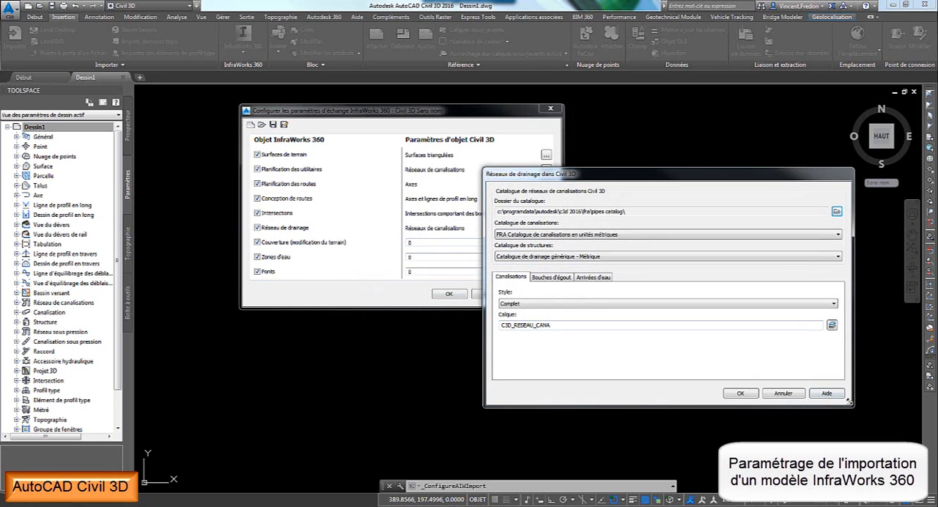
{"action": "left_click_drag", "start_coordinate": [849, 403], "coordinate": [680, 389]}
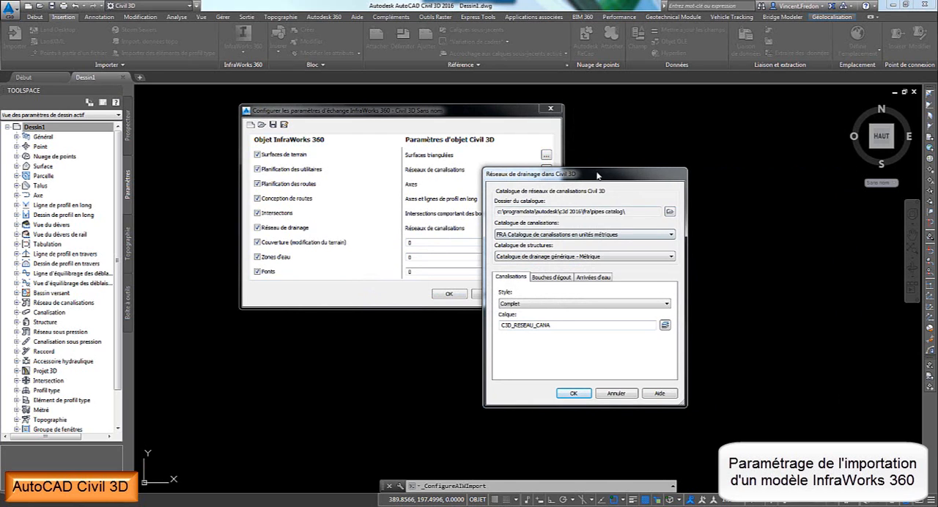
{"action": "left_click_drag", "start_coordinate": [597, 176], "coordinate": [704, 134]}
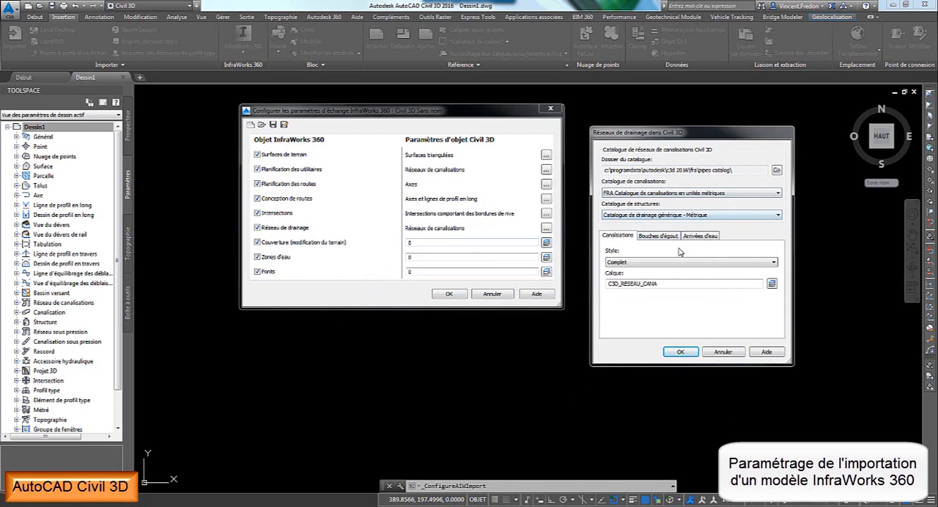
{"action": "left_click", "coordinate": [722, 353]}
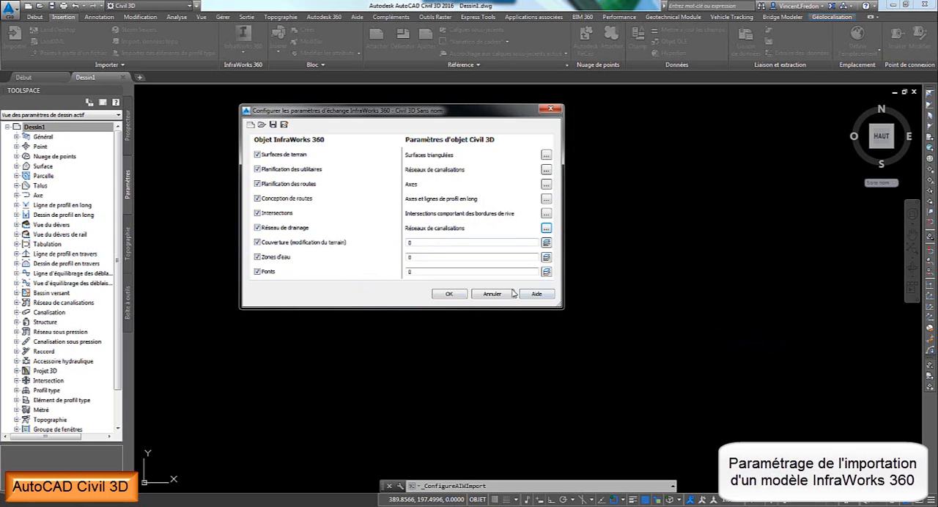
{"action": "left_click", "coordinate": [459, 295]}
{"action": "key", "text": "Return"}
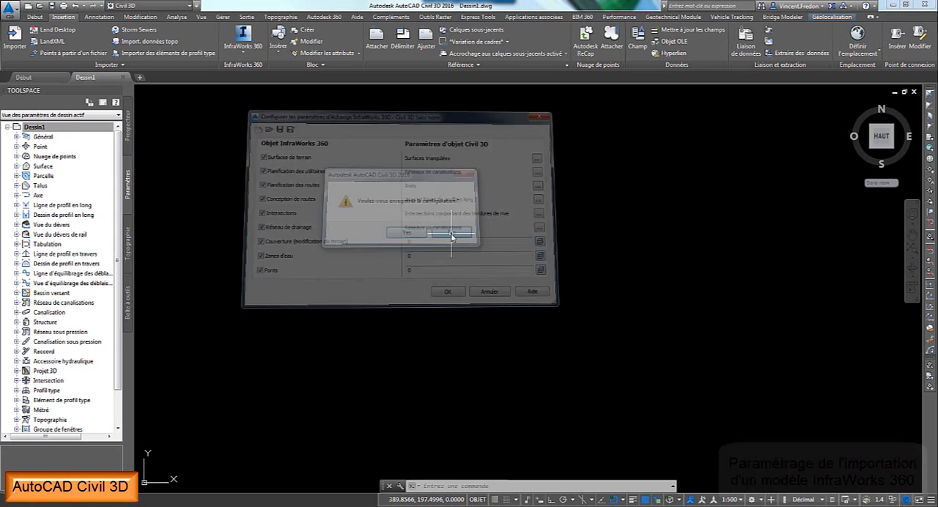
- Start importing an InfraWorks 360 model and choose Demo_SuppressionPN.sqlite as the source
{"action": "left_click", "coordinate": [247, 52]}
{"action": "left_click", "coordinate": [251, 68]}
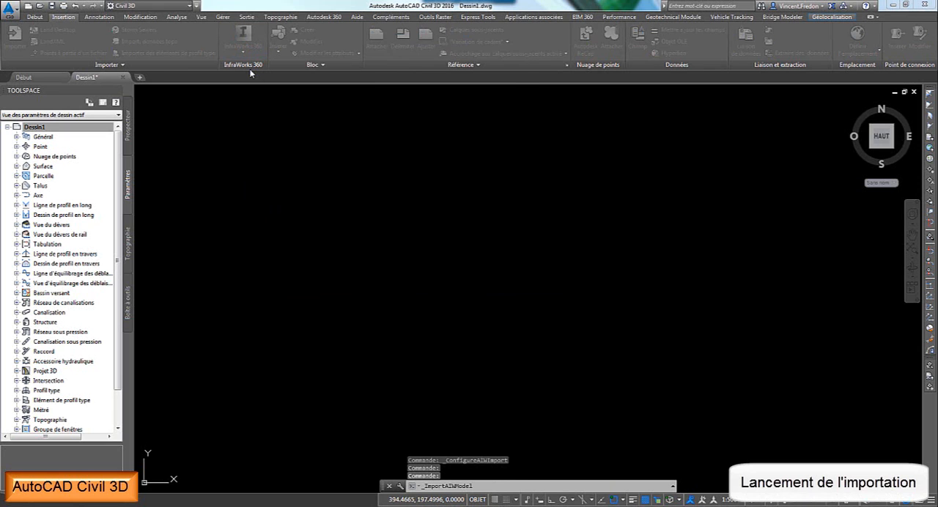
{"action": "left_click", "coordinate": [508, 73]}
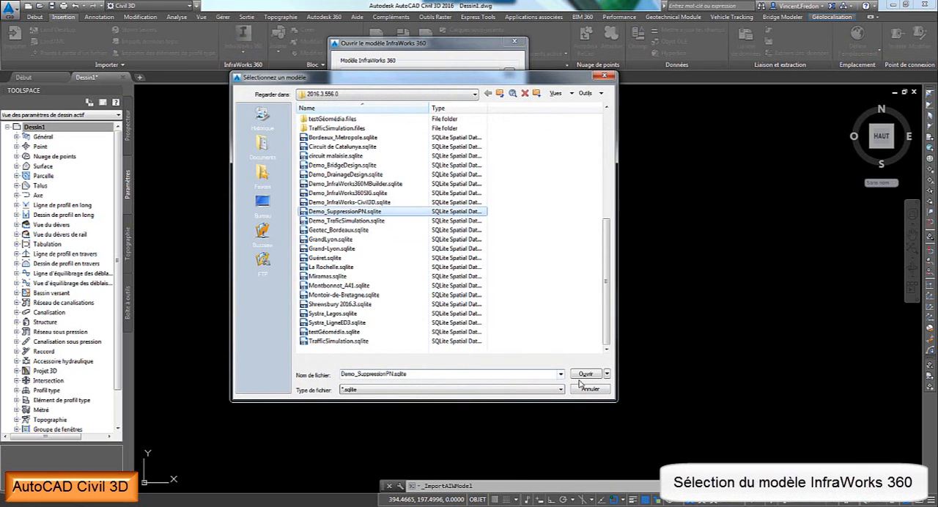
{"action": "left_click", "coordinate": [584, 375]}
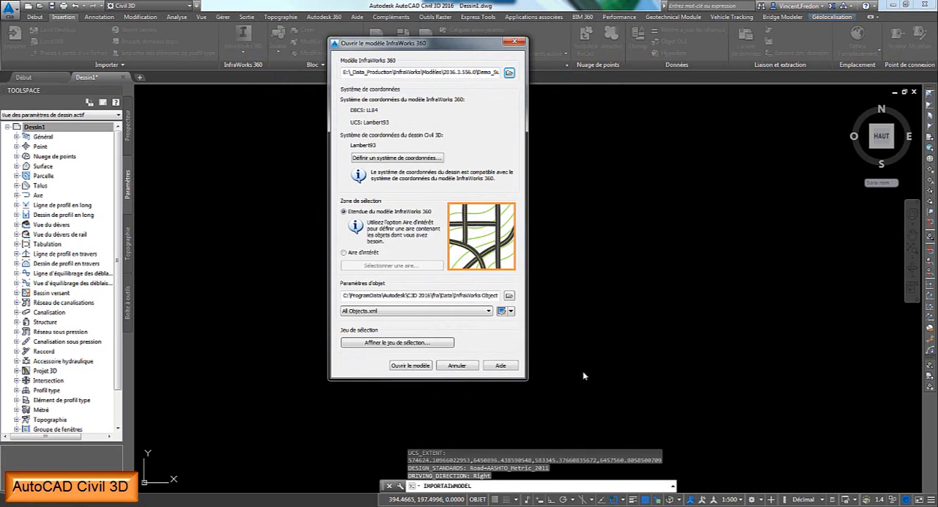
- Limit the import to a rectangular area of interest on the aerial map, enclosing the railway and the D152 road beside it
{"action": "left_click", "coordinate": [344, 252]}
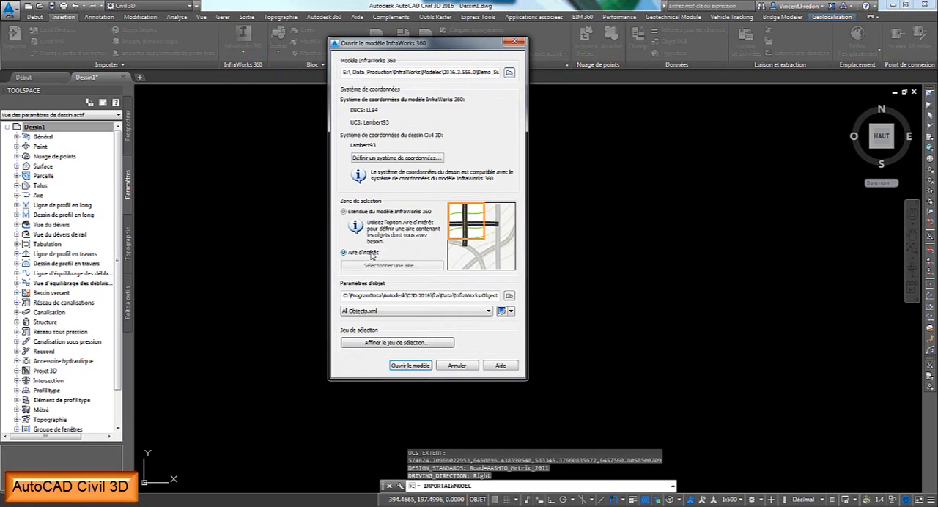
{"action": "left_click", "coordinate": [383, 265]}
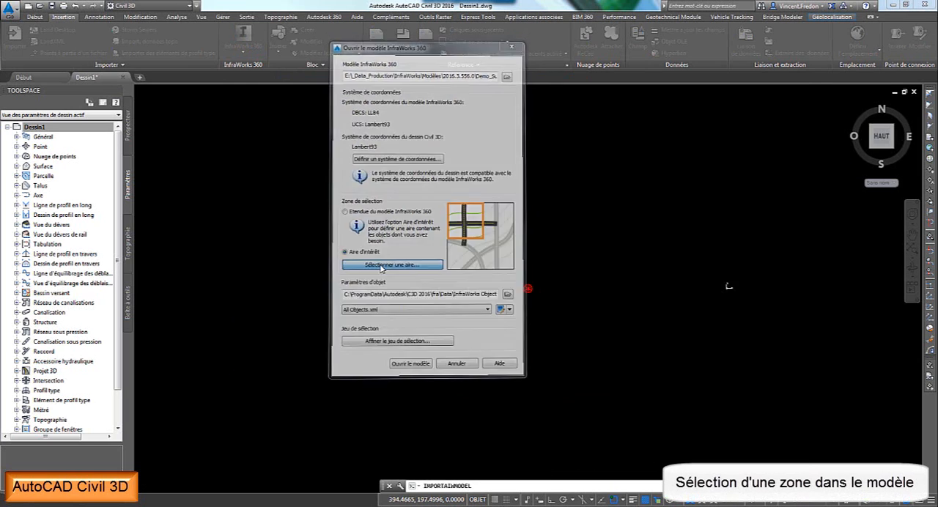
{"action": "left_click", "coordinate": [492, 298]}
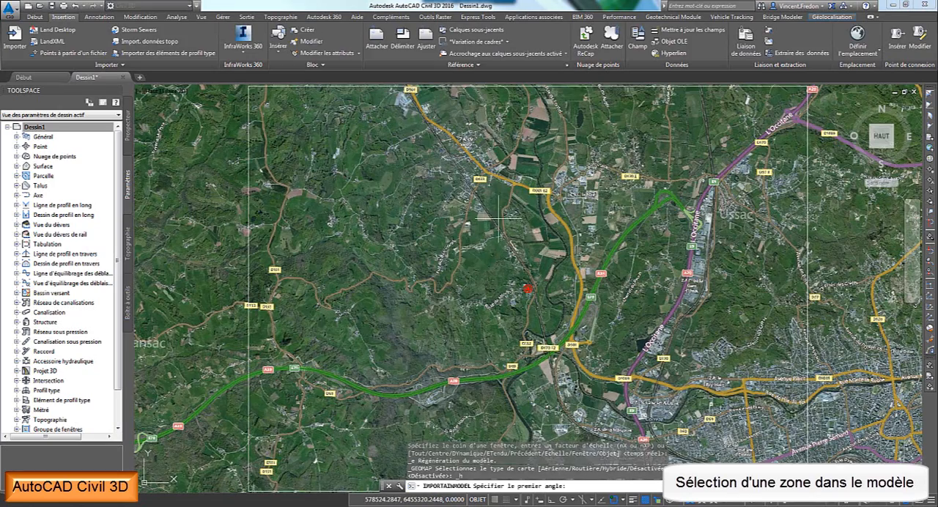
{"action": "scroll", "coordinate": [499, 219], "scroll_direction": "up", "scroll_amount": 4}
{"action": "middle_click_drag", "start_coordinate": [489, 216], "coordinate": [452, 288]}
{"action": "scroll", "coordinate": [452, 288], "scroll_direction": "up", "scroll_amount": 2}
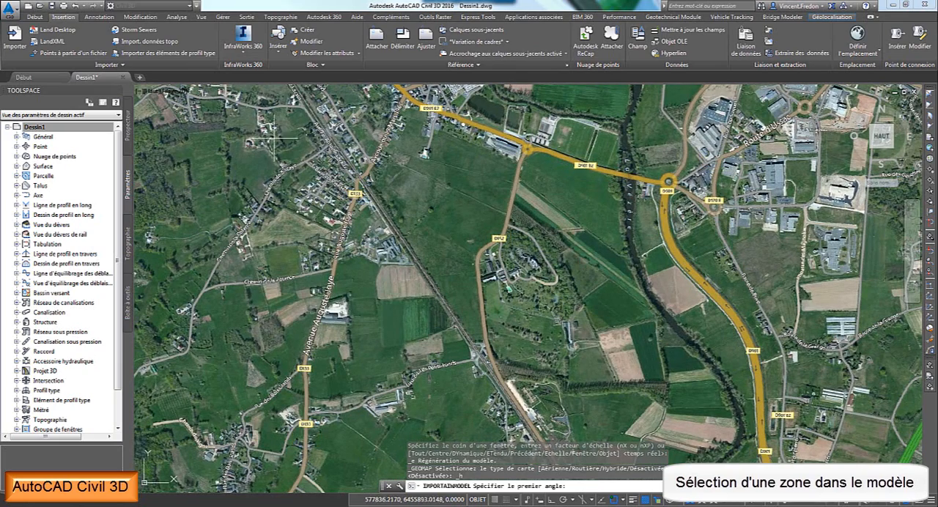
{"action": "left_click", "coordinate": [242, 118]}
{"action": "left_click", "coordinate": [608, 441]}
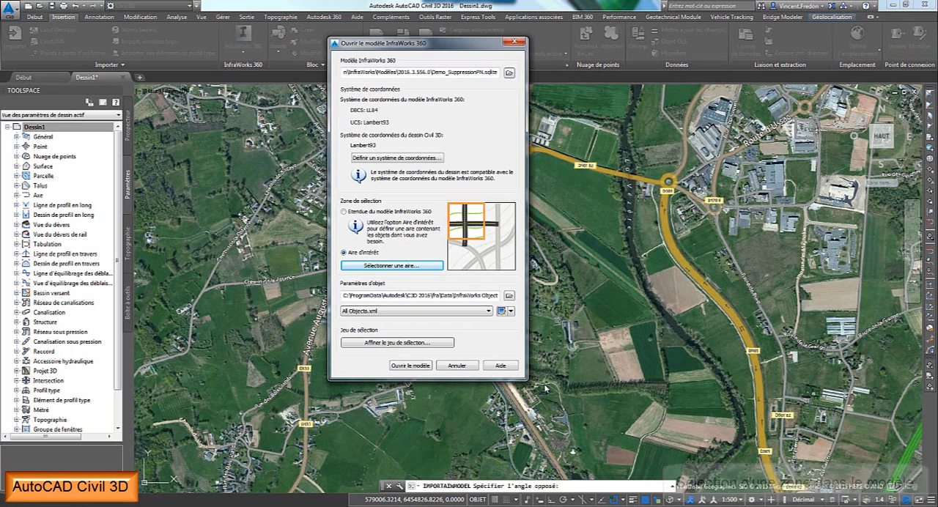
- Use Paramètre Echanges.xml as the object settings file for the import and check its settings without editing them
{"action": "left_click", "coordinate": [488, 311]}
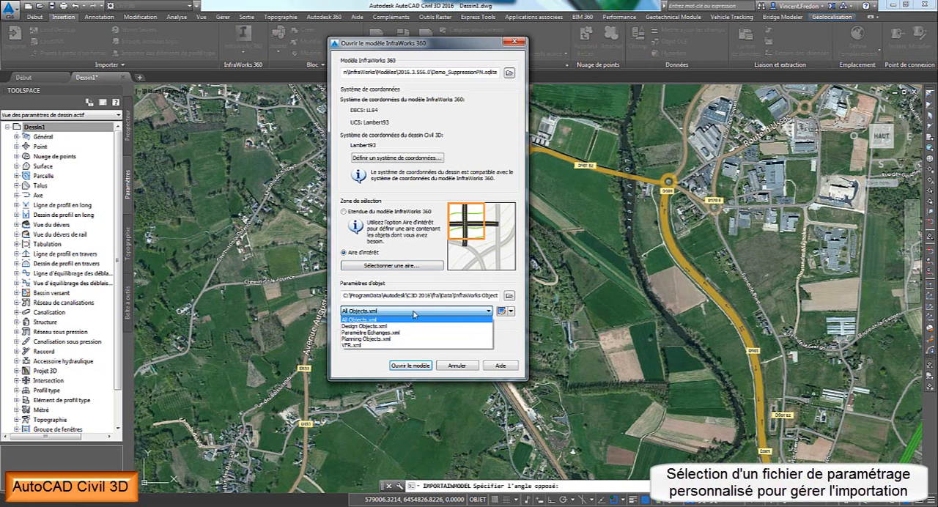
{"action": "left_click", "coordinate": [366, 332]}
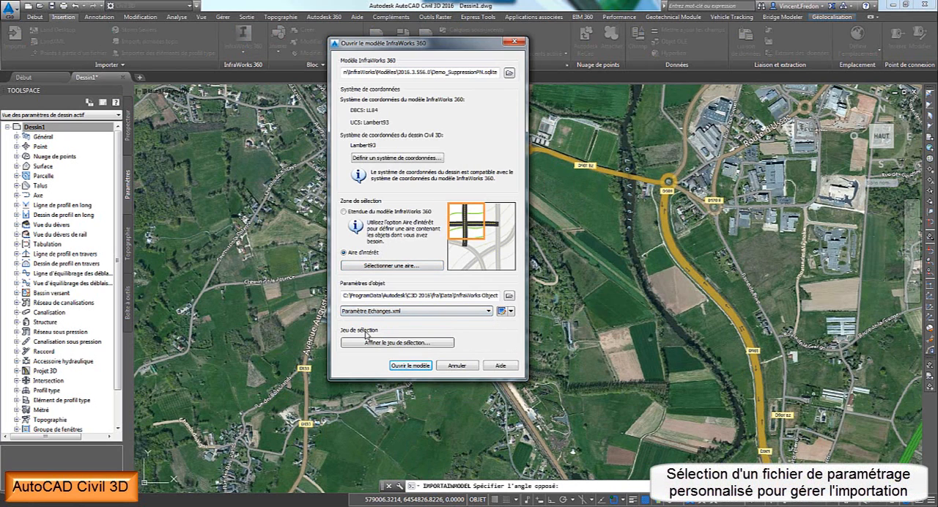
{"action": "left_click", "coordinate": [502, 313]}
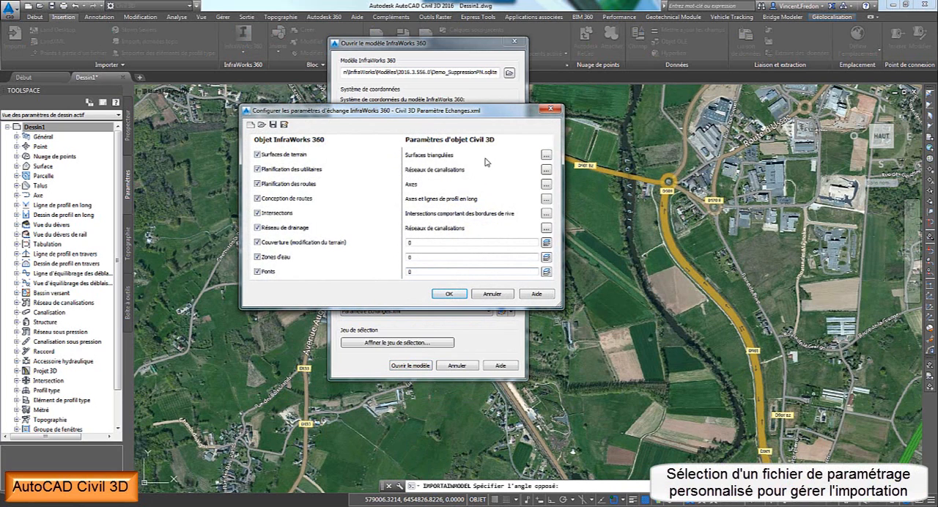
{"action": "left_click", "coordinate": [494, 293]}
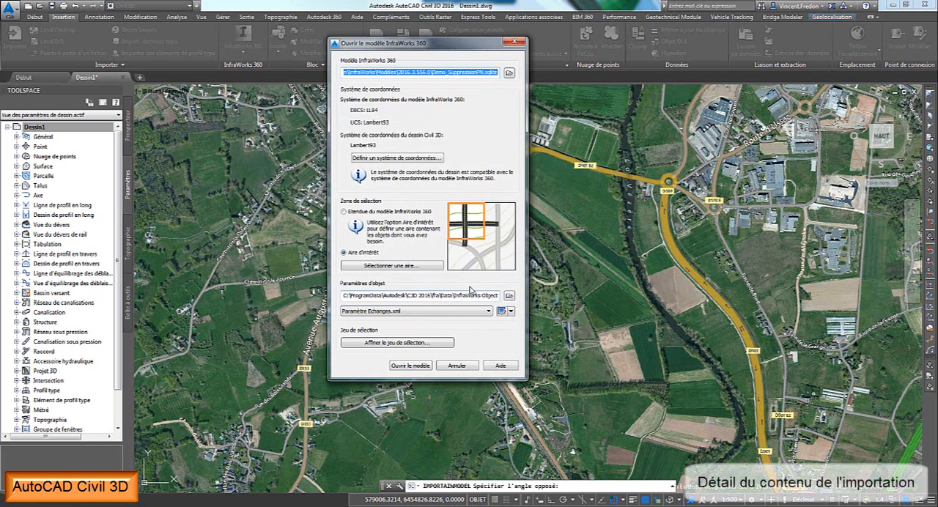
- Review the objects in the import's selection set, leave the selection unchanged, and open the model in the drawing
{"action": "left_click", "coordinate": [419, 342]}
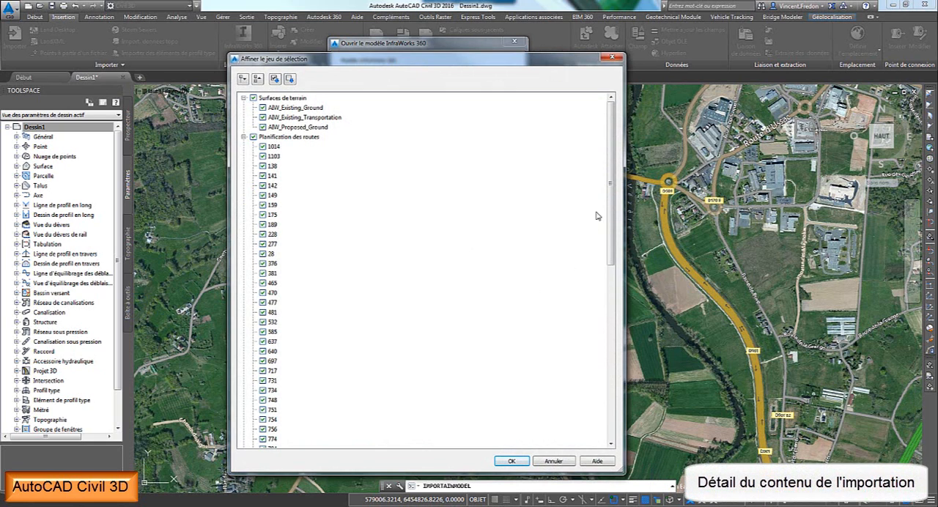
{"action": "left_click_drag", "start_coordinate": [611, 192], "coordinate": [608, 375]}
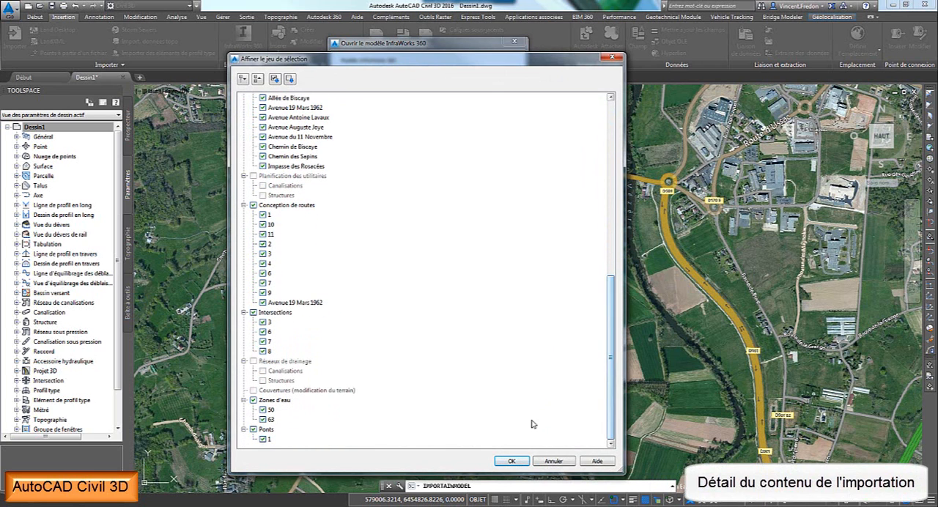
{"action": "left_click", "coordinate": [545, 461]}
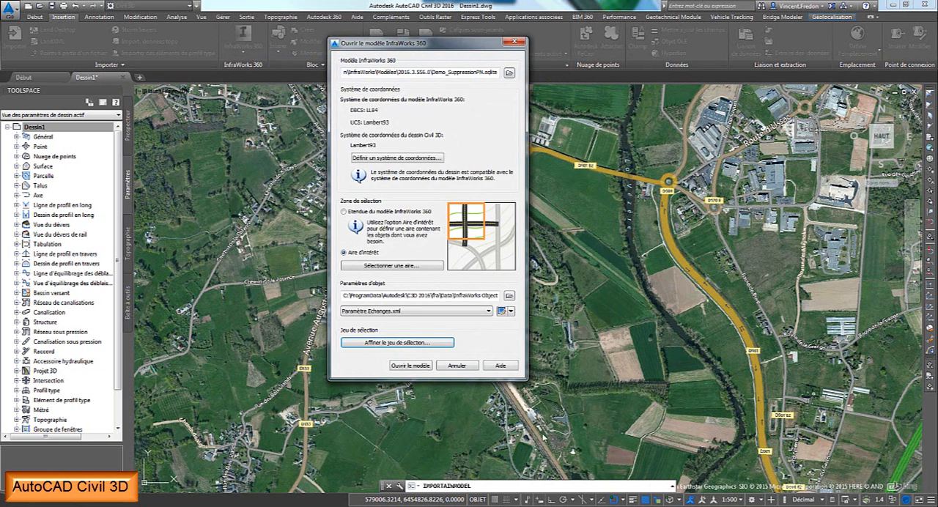
{"action": "left_click", "coordinate": [418, 369]}
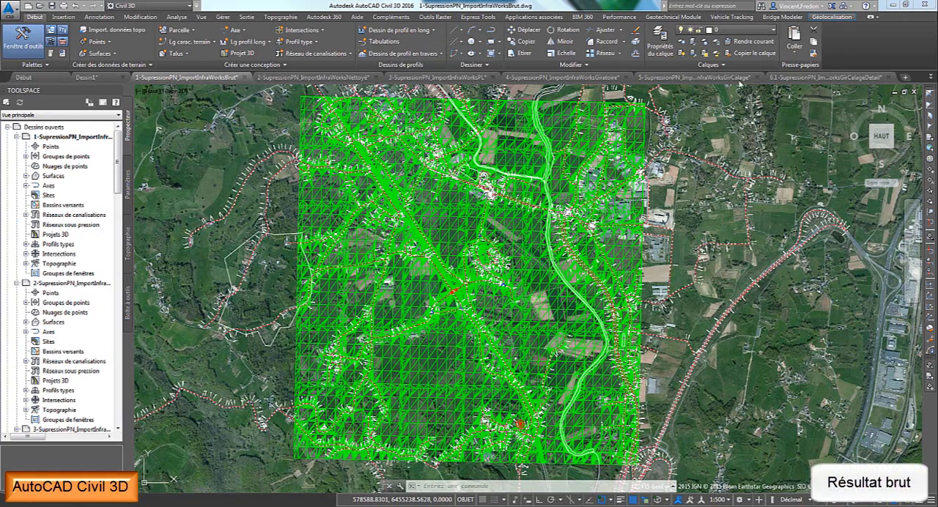
- Turn off the online aerial map behind the raw import in 1-SupressionPN_ImportInfraWorksBrut.dwg and inspect the surface around the bridge
{"action": "left_click", "coordinate": [831, 17]}
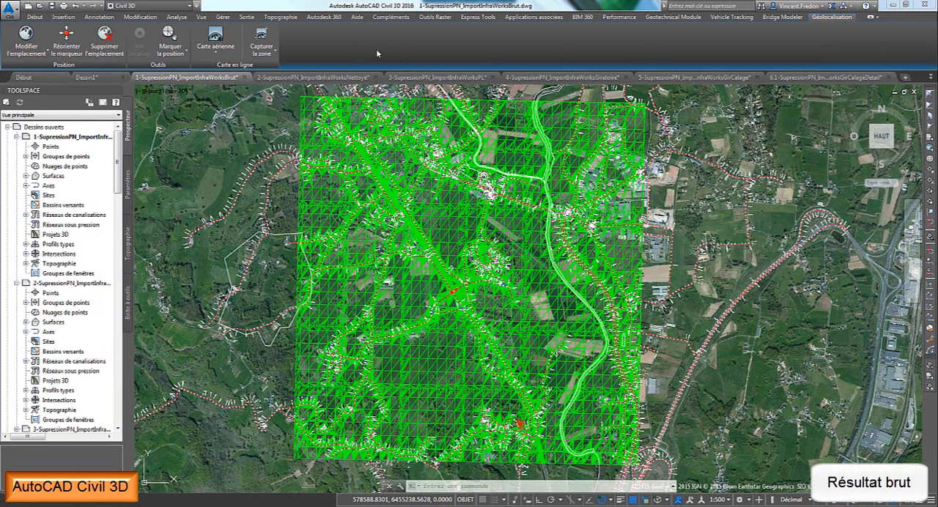
{"action": "left_click", "coordinate": [216, 50]}
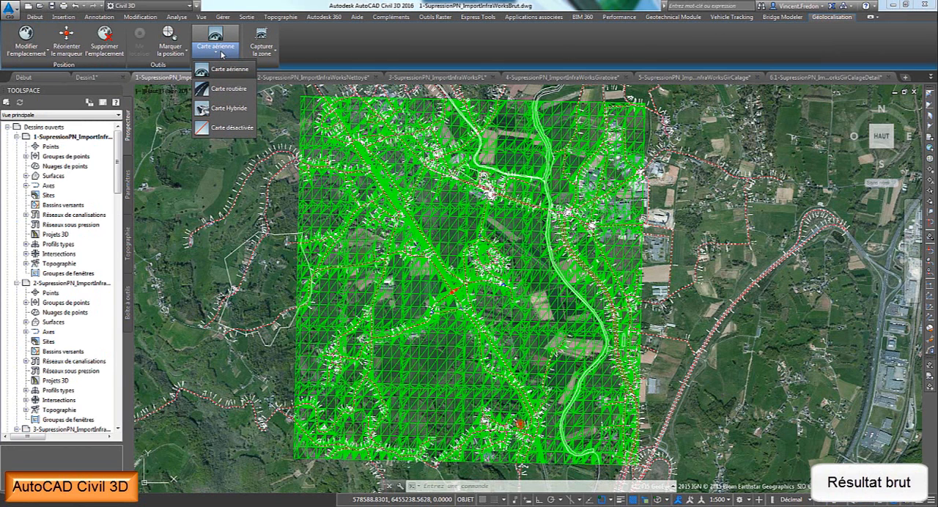
{"action": "left_click", "coordinate": [219, 129]}
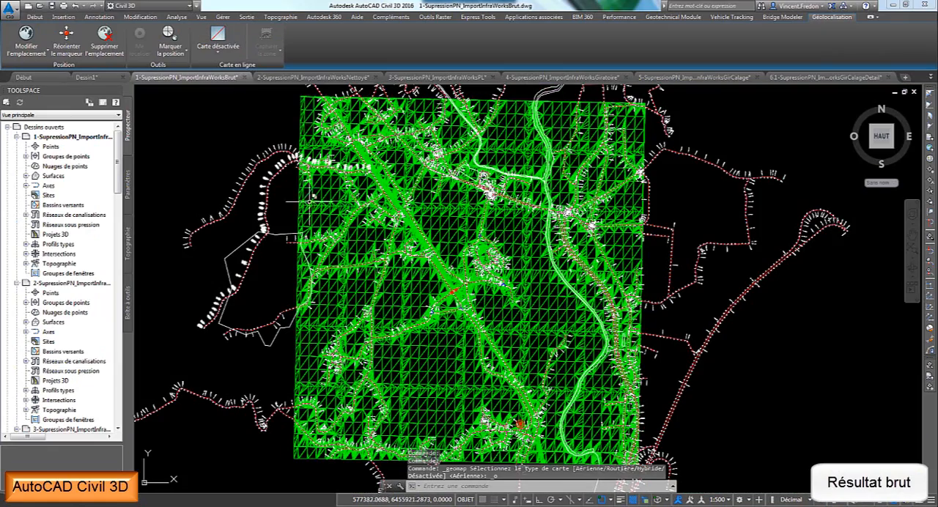
{"action": "scroll", "coordinate": [460, 251], "scroll_direction": "up", "scroll_amount": 8}
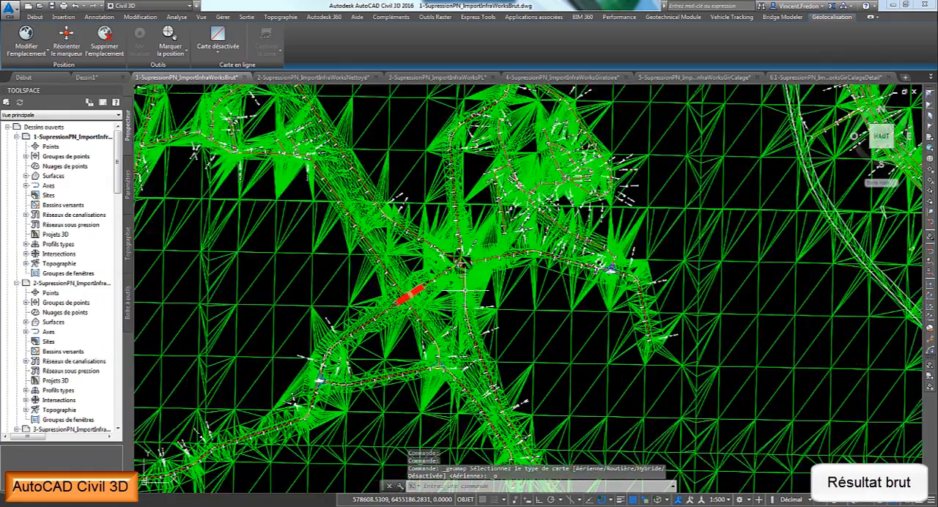
{"action": "scroll", "coordinate": [459, 250], "scroll_direction": "down", "scroll_amount": 3}
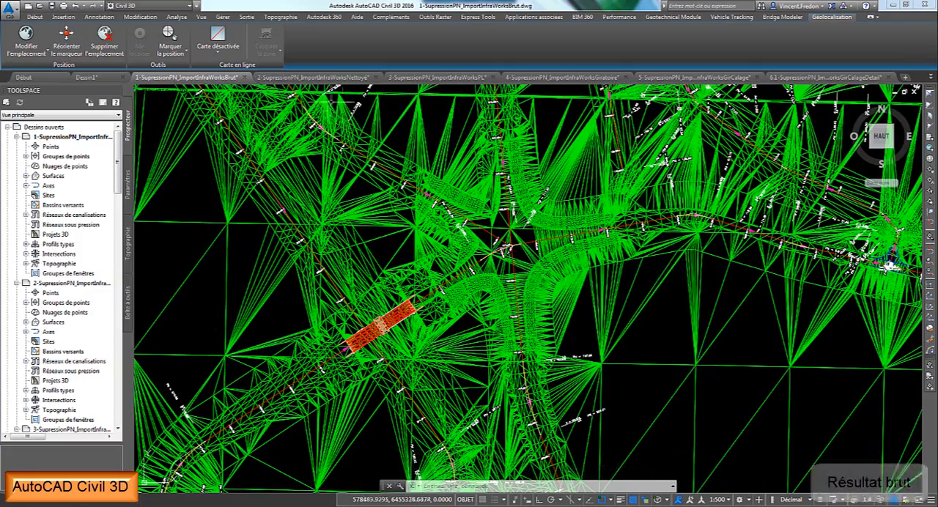
- Switch to 2-SupressionPN_ImportInfraWorksNettoyé.dwg and inspect the road alignments meeting near the bridge, including the west-east one
{"action": "left_click", "coordinate": [322, 79]}
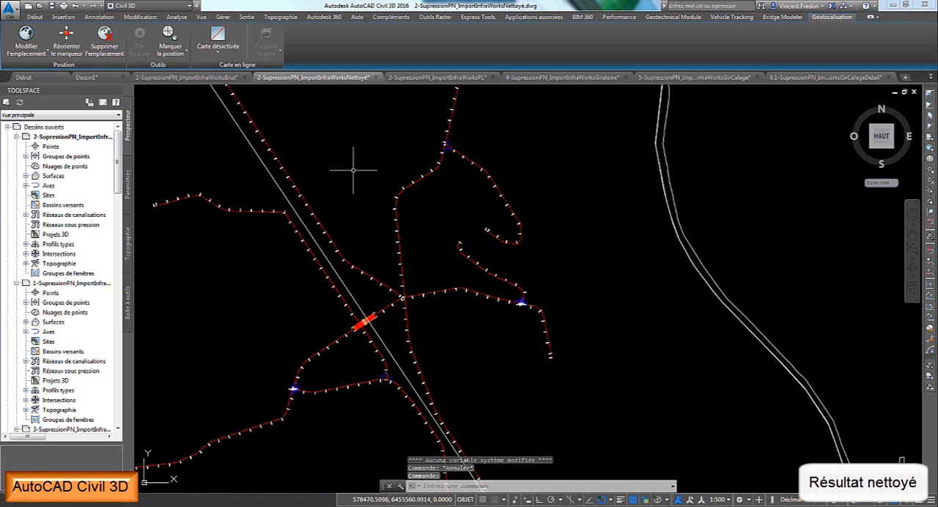
{"action": "scroll", "coordinate": [396, 300], "scroll_direction": "up", "scroll_amount": 5}
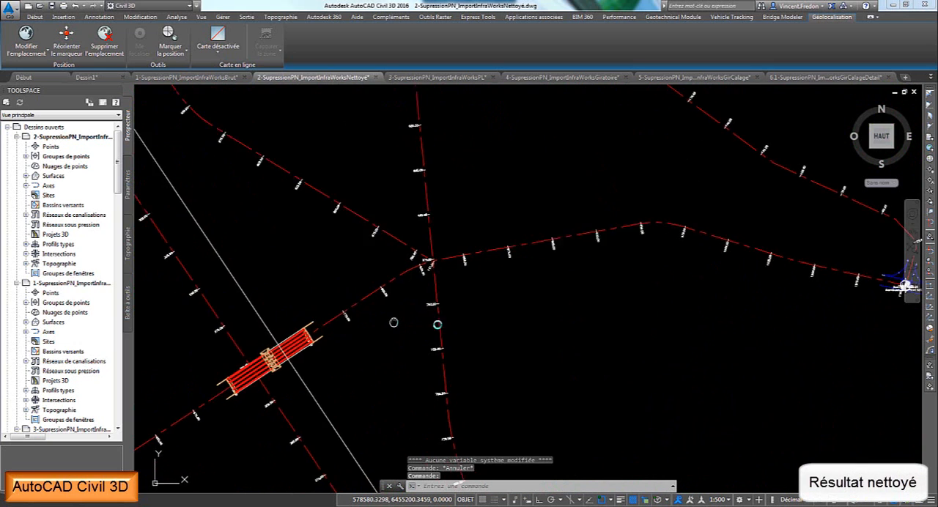
{"action": "left_click", "coordinate": [517, 255]}
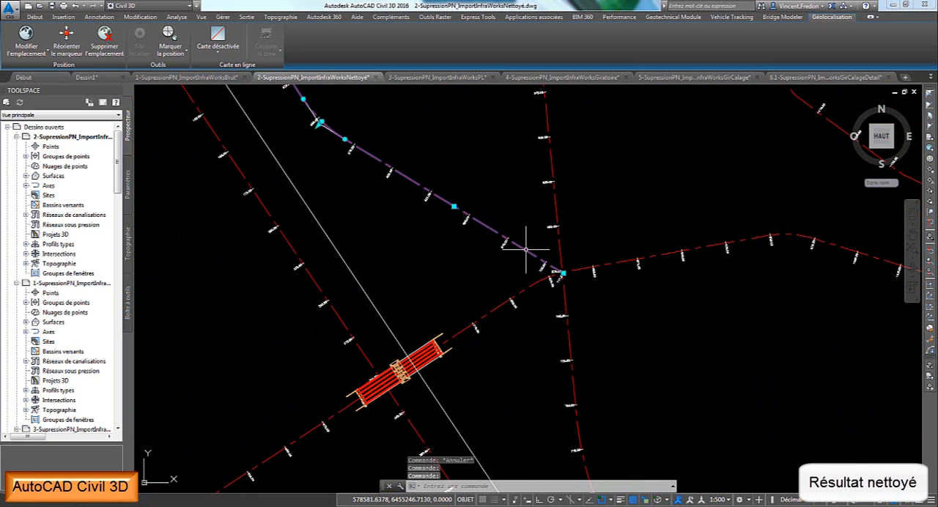
{"action": "key", "text": "Escape"}
{"action": "left_click", "coordinate": [501, 306]}
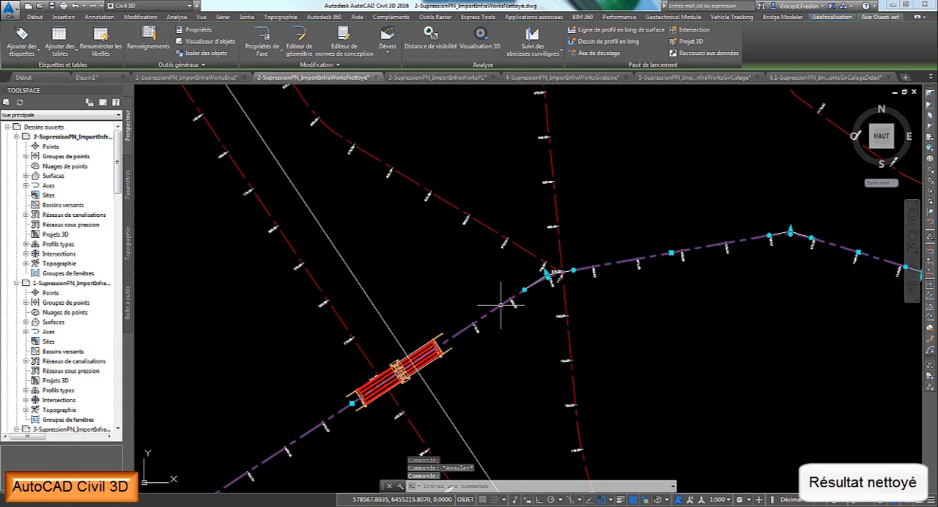
{"action": "key", "text": "Escape"}
- Inspect the red bridge in 3D from the front and sides with the Object Viewer, then return to the plan
{"action": "left_click", "coordinate": [423, 350]}
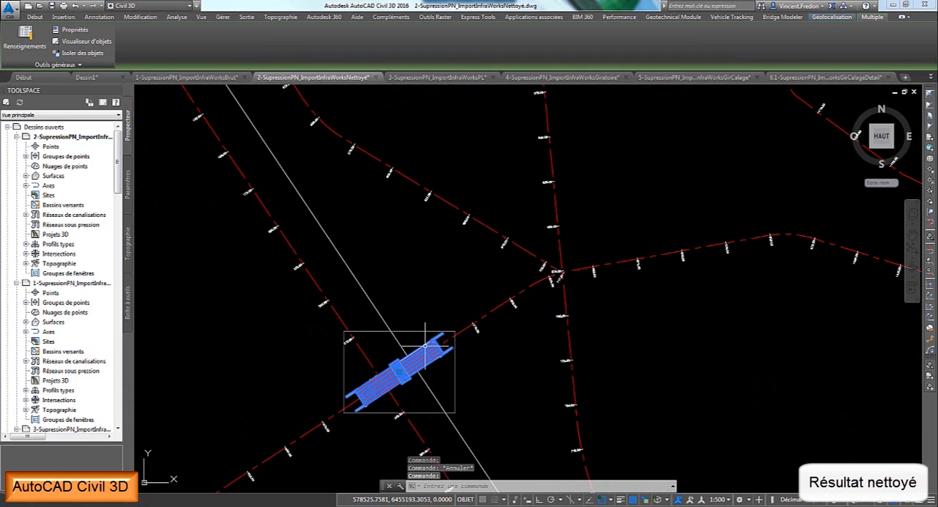
{"action": "right_click", "coordinate": [425, 347]}
{"action": "left_click", "coordinate": [465, 444]}
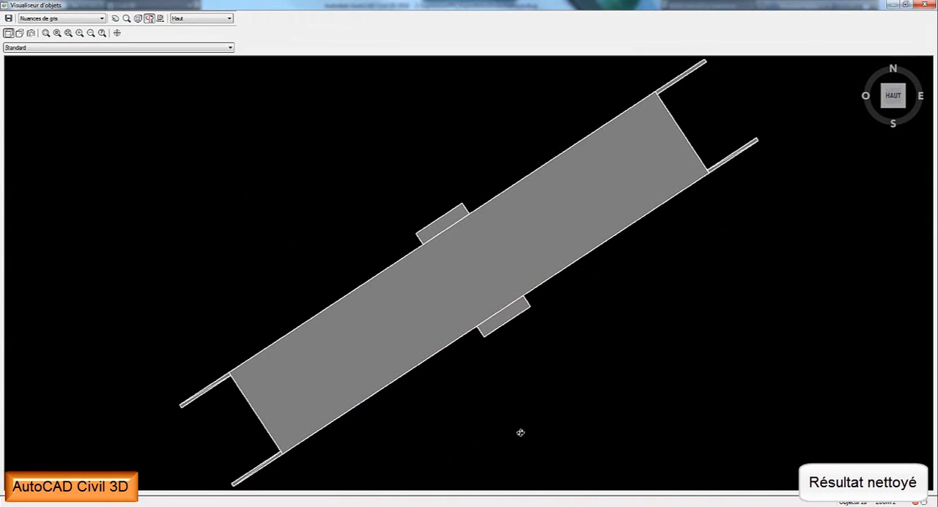
{"action": "left_click_drag", "start_coordinate": [519, 432], "coordinate": [520, 265]}
{"action": "left_click_drag", "start_coordinate": [345, 318], "coordinate": [338, 241]}
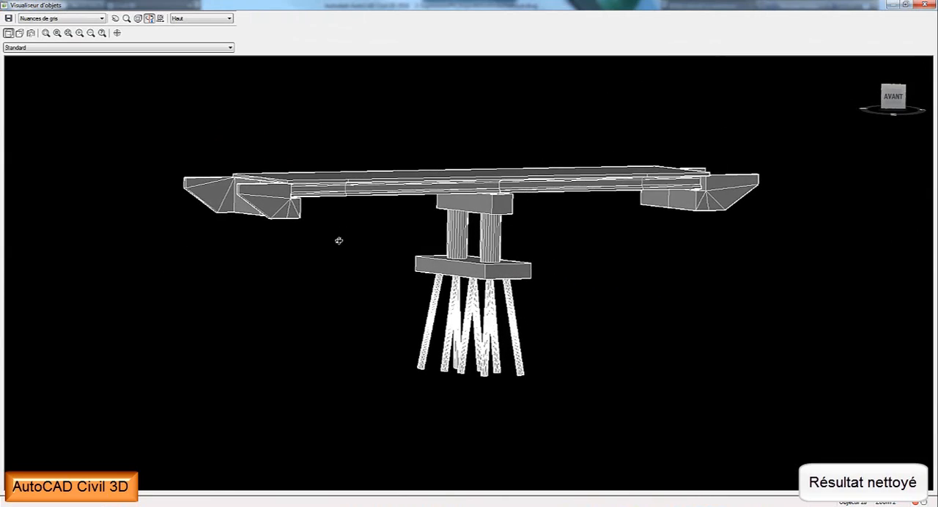
{"action": "left_click_drag", "start_coordinate": [299, 274], "coordinate": [511, 222]}
{"action": "key", "text": "Escape"}
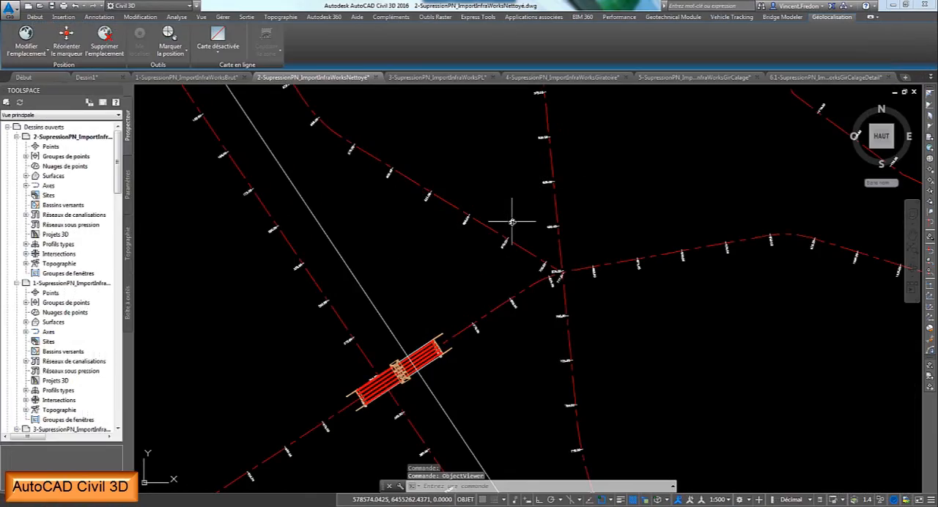
{"action": "scroll", "coordinate": [432, 280], "scroll_direction": "down", "scroll_amount": 8}
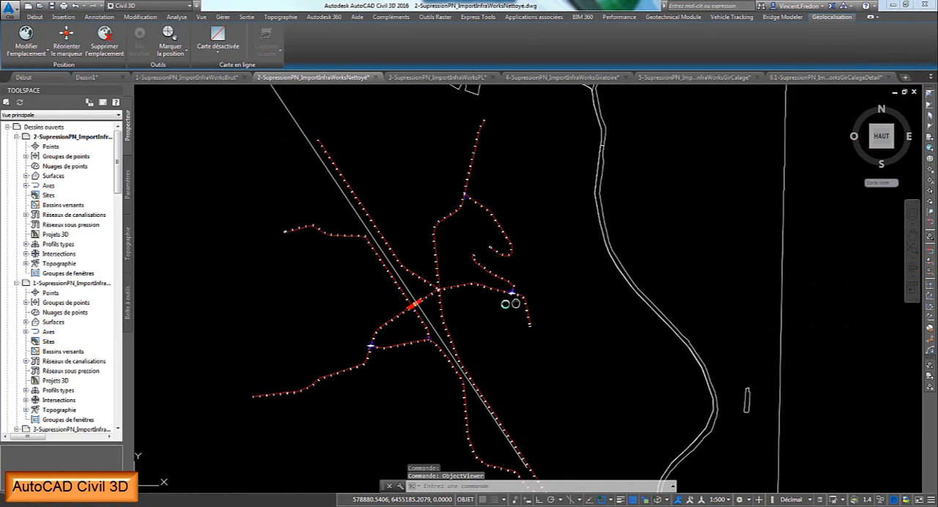
- Switch to 3-SupressionPN_ImportInfraWorksPL.dwg and examine the slopes and vertical curves in the imported longitudinal profiles
{"action": "left_click", "coordinate": [440, 77]}
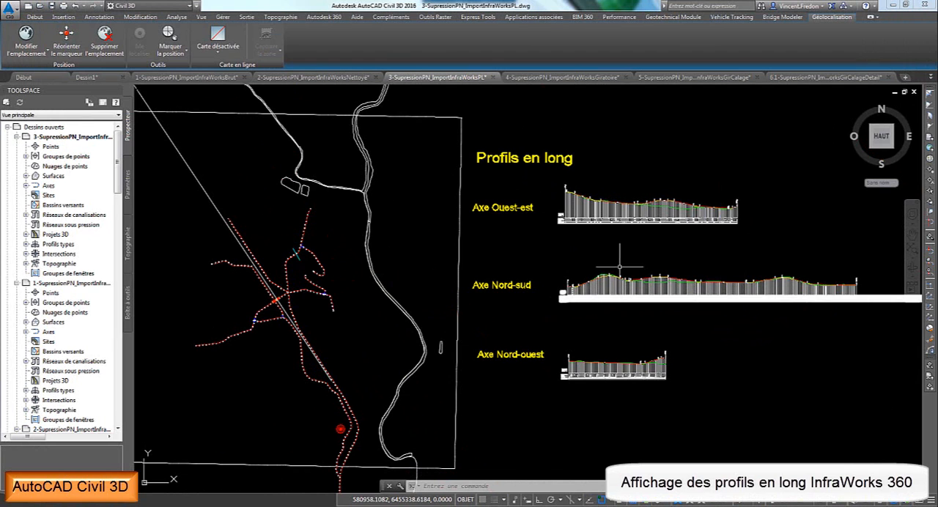
{"action": "scroll", "coordinate": [652, 213], "scroll_direction": "up", "scroll_amount": 5}
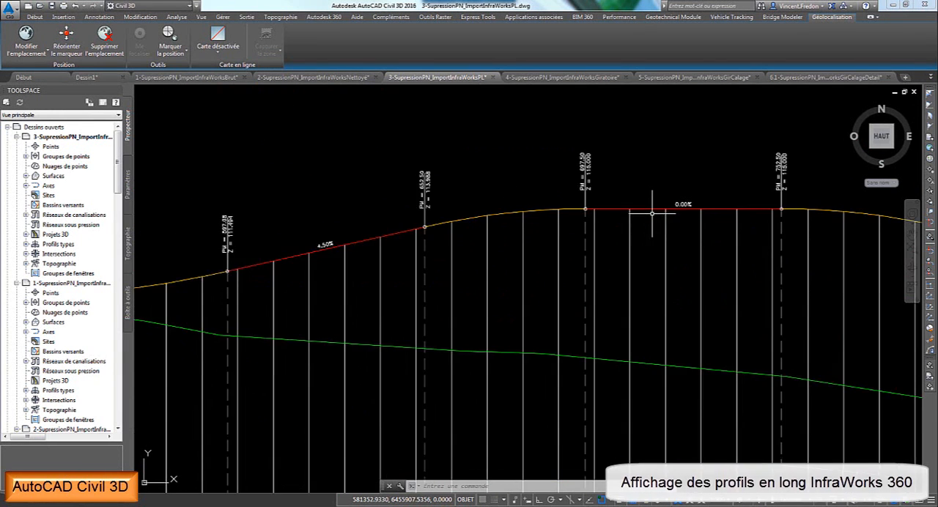
{"action": "scroll", "coordinate": [652, 213], "scroll_direction": "up", "scroll_amount": 3}
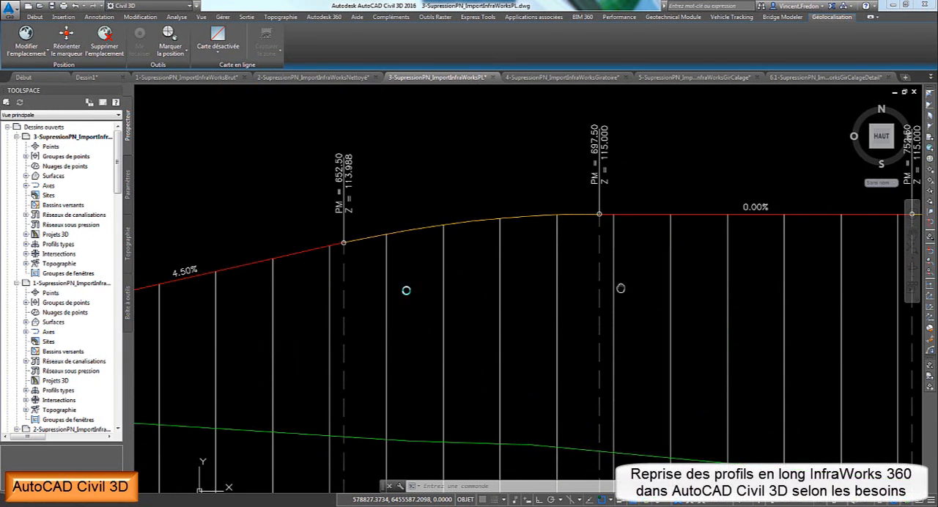
{"action": "left_click", "coordinate": [223, 273]}
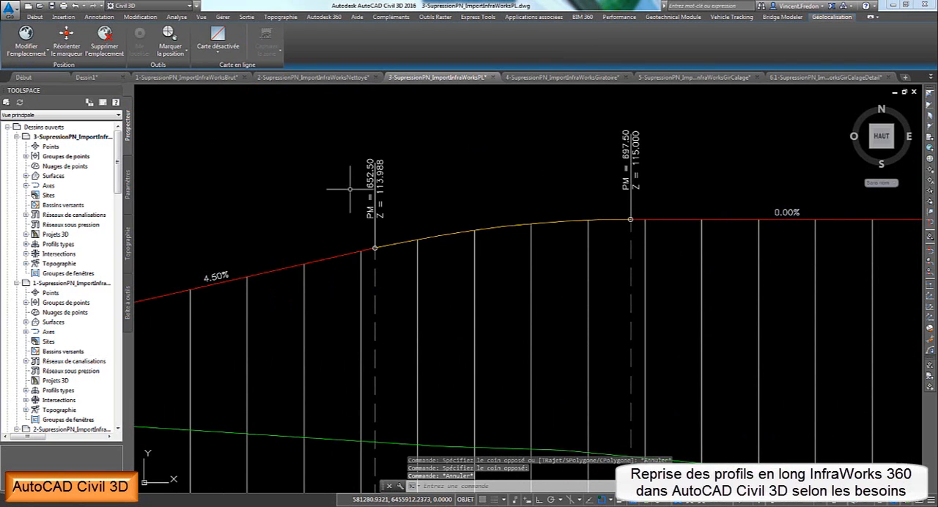
- Switch to 4-SupressionPN_ImportInfraWorksGiratoire.dwg and examine the roundabout layout and the secondary road's junction with the west-east axis
{"action": "left_click", "coordinate": [522, 79]}
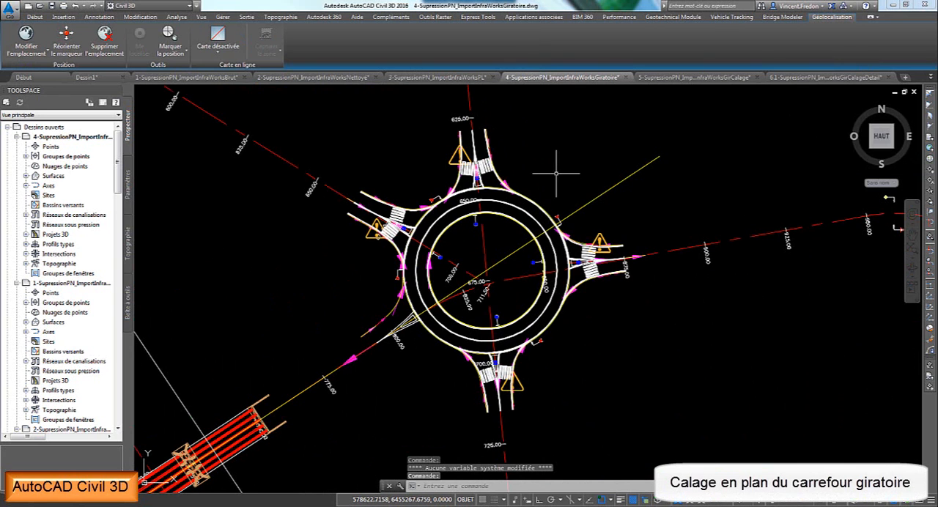
{"action": "scroll", "coordinate": [555, 174], "scroll_direction": "down", "scroll_amount": 6}
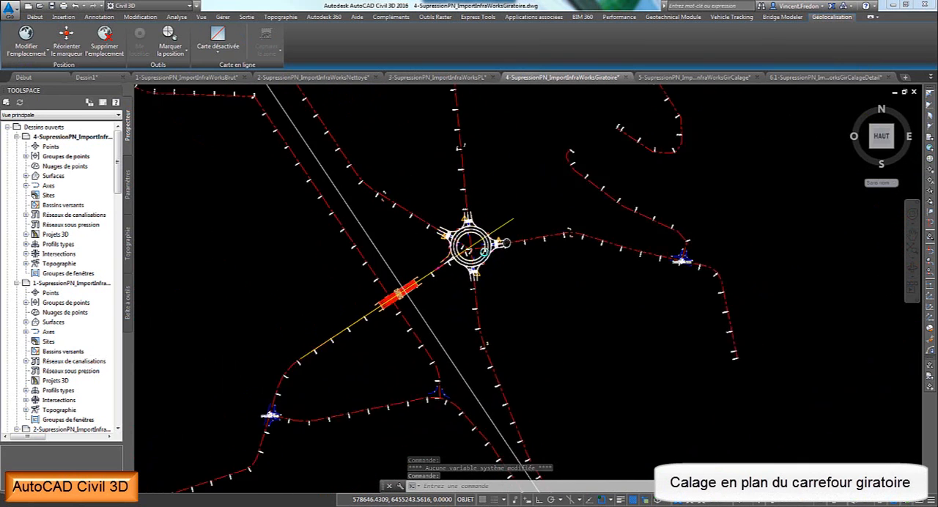
{"action": "middle_click_drag", "start_coordinate": [484, 251], "coordinate": [405, 290]}
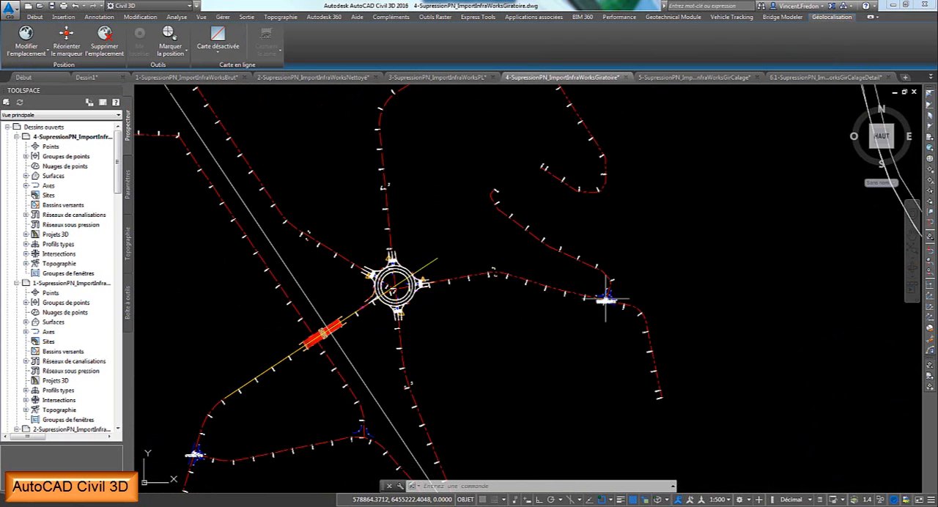
{"action": "scroll", "coordinate": [605, 298], "scroll_direction": "up", "scroll_amount": 10}
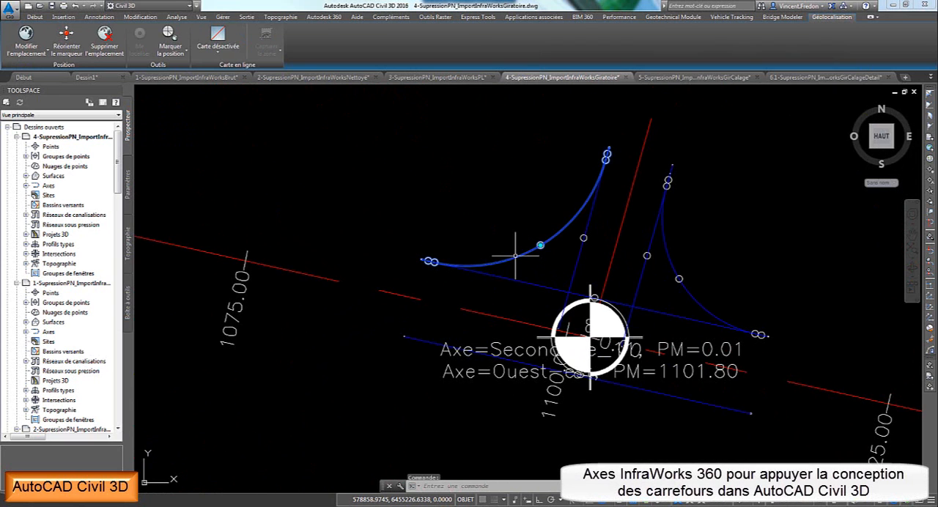
{"action": "key", "text": "Escape"}
{"action": "scroll", "coordinate": [543, 264], "scroll_direction": "down", "scroll_amount": 10}
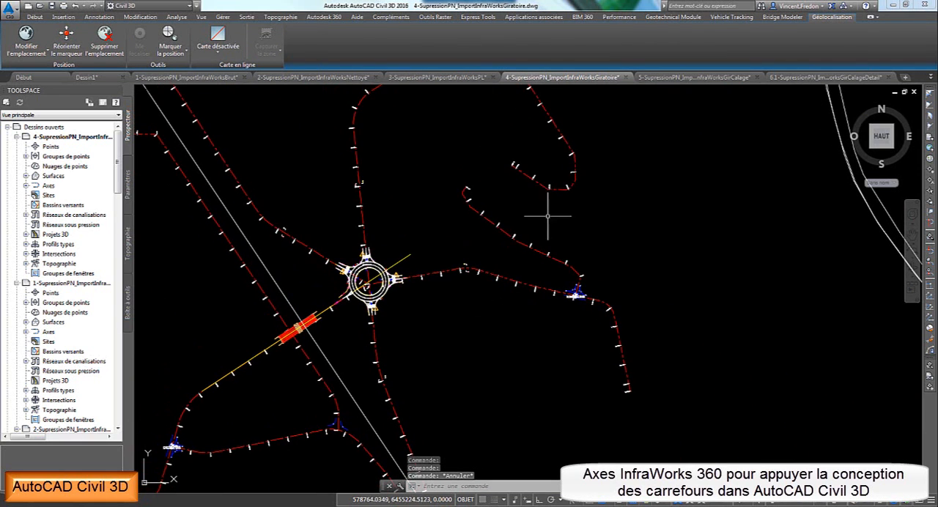
{"action": "key", "text": "Escape"}
- Switch to 5-SupressionPN_ImportInfraWorksGirCalage.dwg and examine the roundabout's detailed entry and exit lane alignments
{"action": "left_click", "coordinate": [688, 77]}
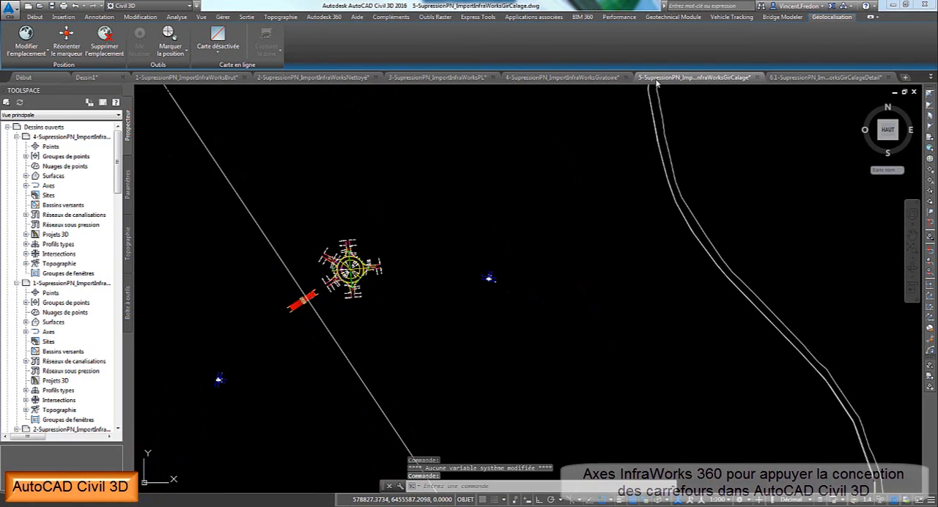
{"action": "scroll", "coordinate": [353, 268], "scroll_direction": "up", "scroll_amount": 6}
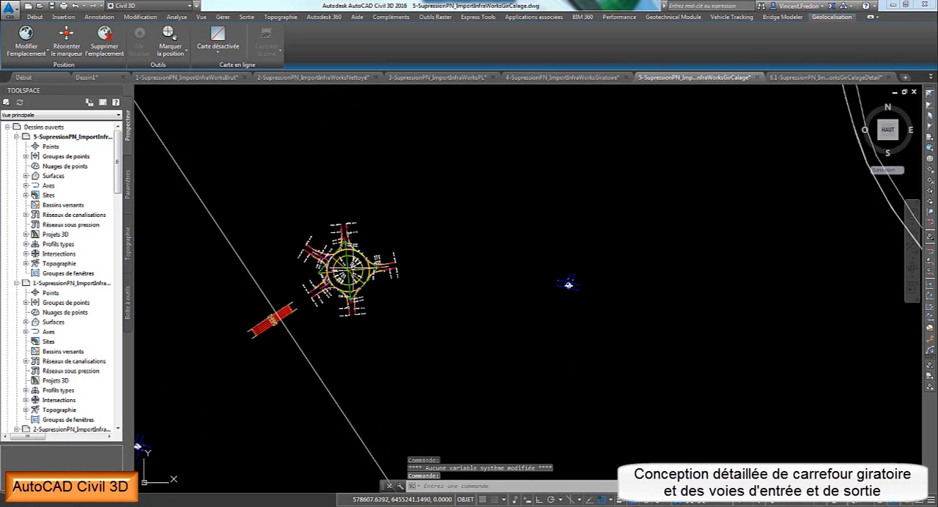
{"action": "scroll", "coordinate": [359, 277], "scroll_direction": "down", "scroll_amount": 2}
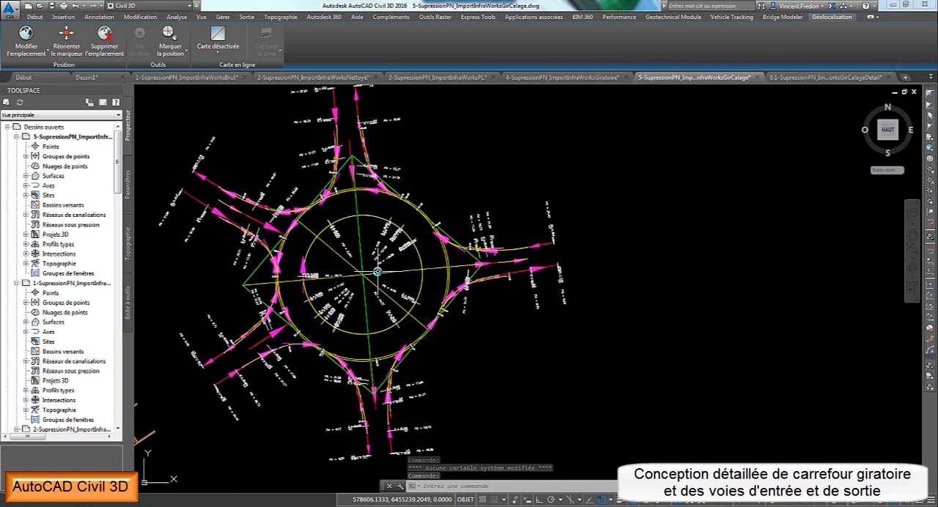
{"action": "scroll", "coordinate": [384, 275], "scroll_direction": "down", "scroll_amount": 2}
{"action": "scroll", "coordinate": [381, 275], "scroll_direction": "down", "scroll_amount": 2}
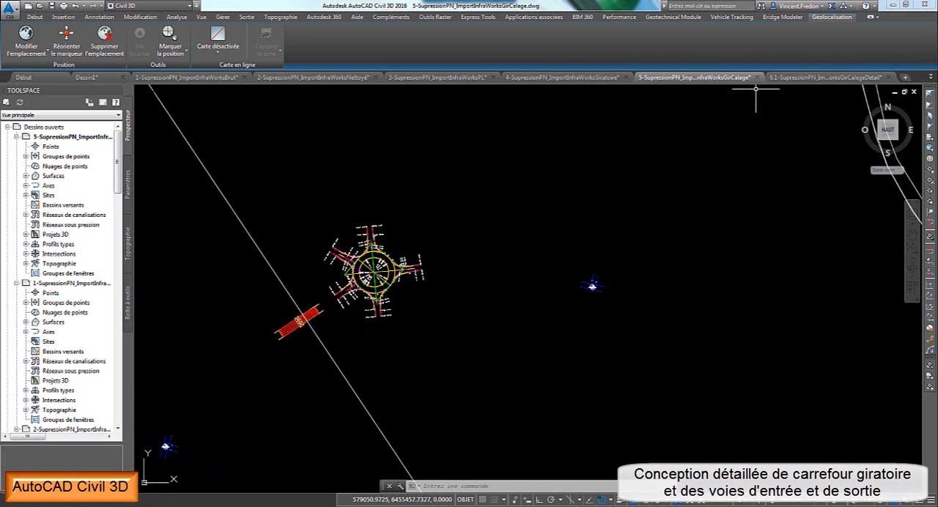
- Switch to 6.1-SupressionPN_ImportInfraWorksGirCalageDetail.dwg and examine the corridors in plan and the roundabout's detailed longitudinal profiles
{"action": "left_click", "coordinate": [791, 77]}
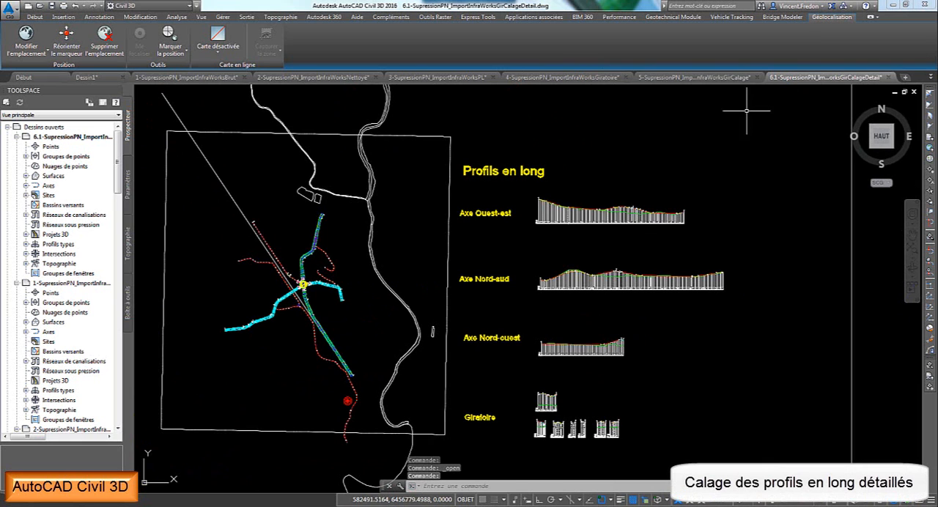
{"action": "scroll", "coordinate": [310, 288], "scroll_direction": "up", "scroll_amount": 4}
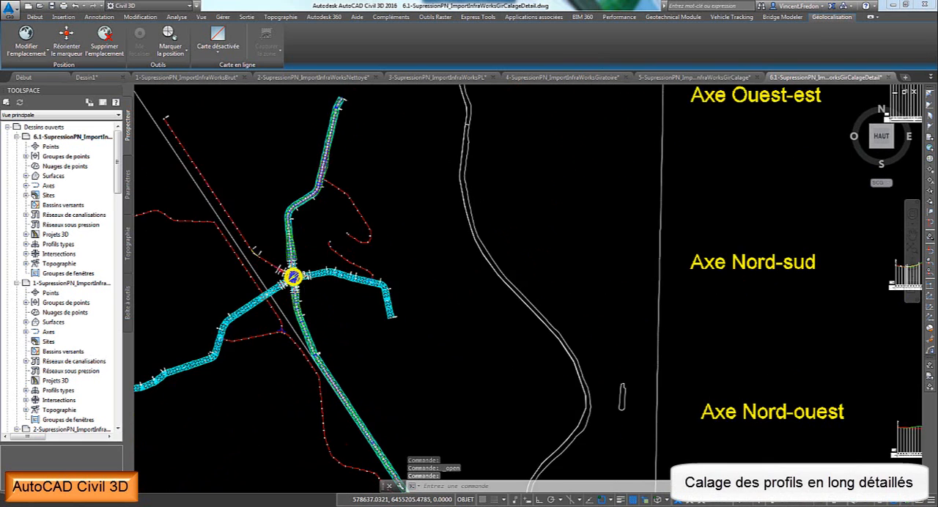
{"action": "scroll", "coordinate": [306, 289], "scroll_direction": "down", "scroll_amount": 5}
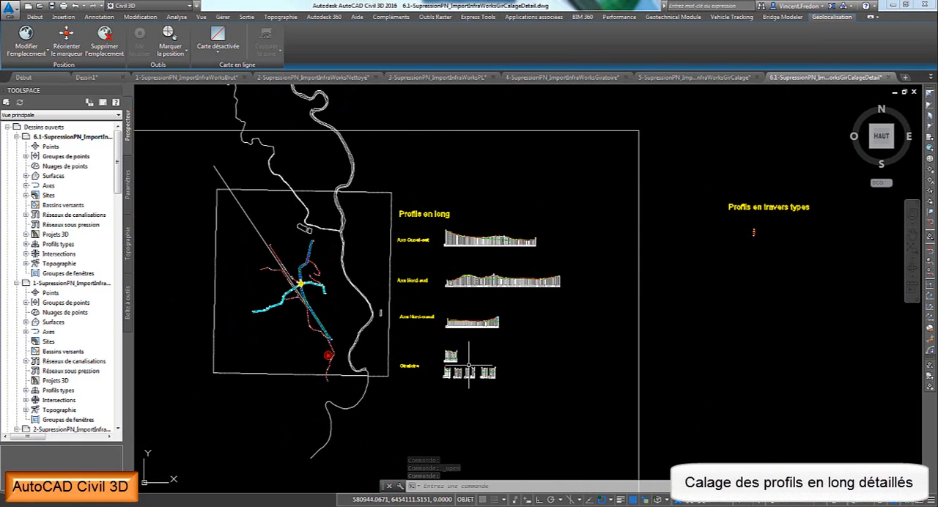
{"action": "scroll", "coordinate": [421, 338], "scroll_direction": "up", "scroll_amount": 10}
{"action": "middle_click_drag", "start_coordinate": [425, 299], "coordinate": [431, 293]}
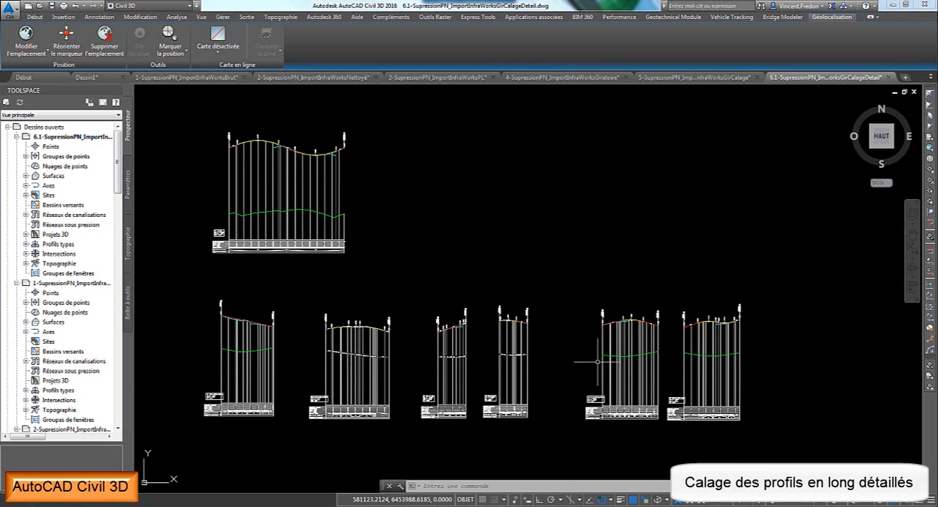
- Switch to 7-SupressionPN_ImportInfraWorksGirMontage3D.dwg and examine the detailed corridors around the roundabout in plan
{"action": "left_click", "coordinate": [929, 77]}
{"action": "left_click", "coordinate": [838, 192]}
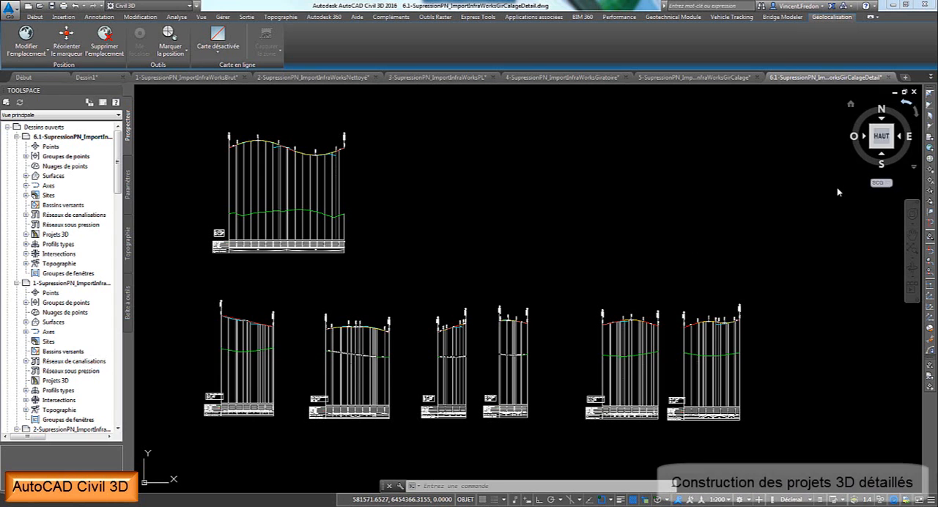
{"action": "scroll", "coordinate": [450, 268], "scroll_direction": "down", "scroll_amount": 4}
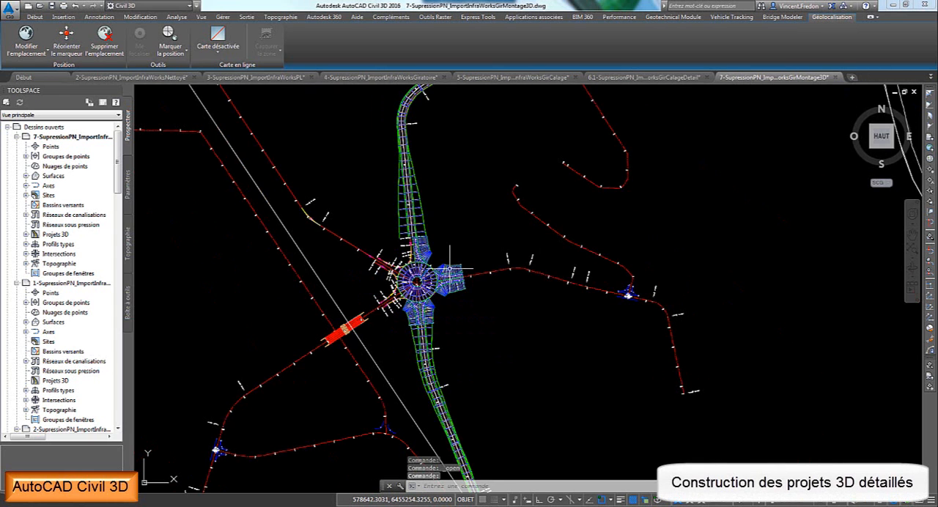
{"action": "mouse_move", "coordinate": [464, 309]}
{"action": "middle_mouse_down"}
{"action": "mouse_move", "coordinate": [411, 212]}
{"action": "mouse_move", "coordinate": [442, 296]}
{"action": "middle_mouse_up"}
{"action": "scroll", "coordinate": [402, 255], "scroll_direction": "up", "scroll_amount": 4}
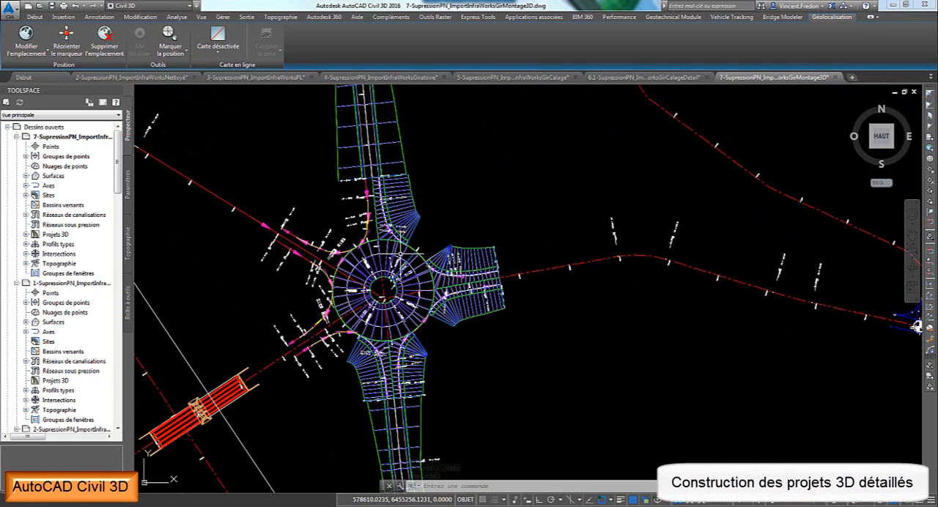
- Select the roundabout ring and its north, east and south corridors and inspect them in the Object Viewer from the southwest isometric view
{"action": "left_click", "coordinate": [429, 203]}
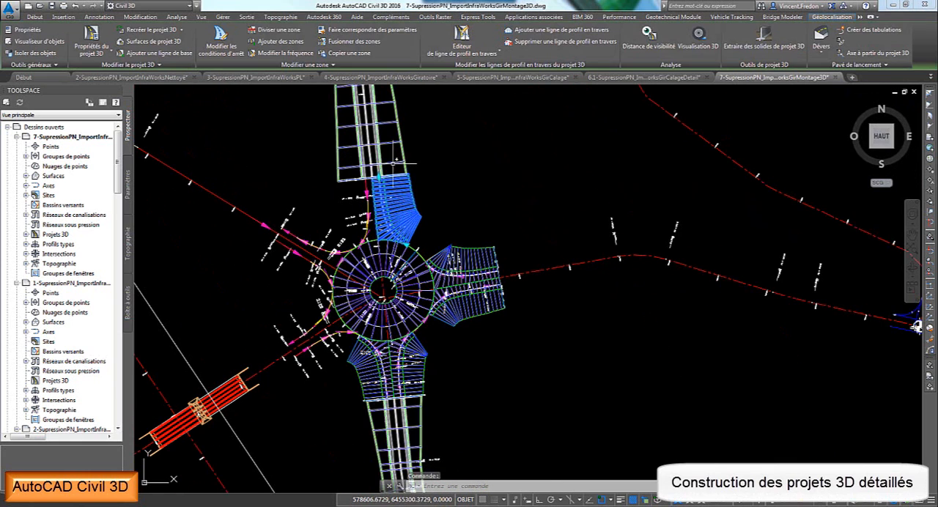
{"action": "left_click", "coordinate": [470, 304]}
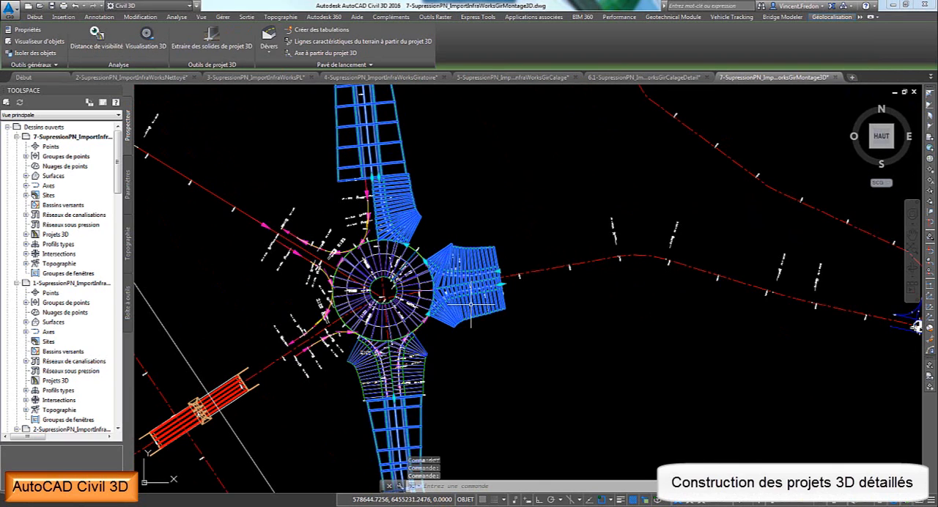
{"action": "left_click", "coordinate": [369, 371]}
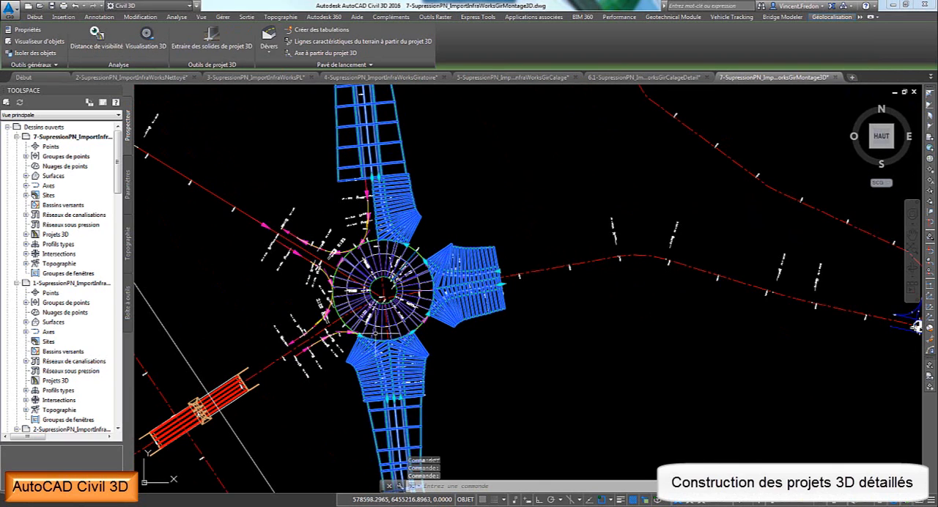
{"action": "right_click", "coordinate": [374, 147]}
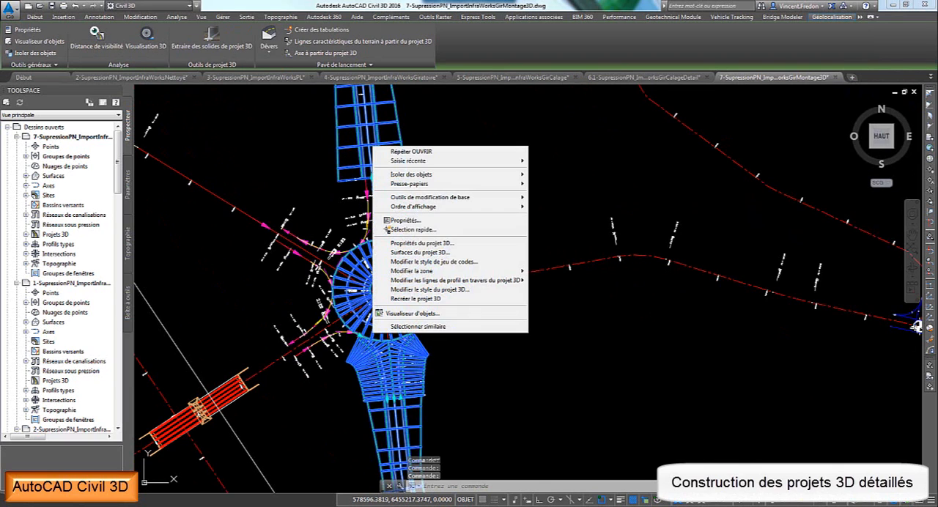
{"action": "left_click", "coordinate": [408, 315]}
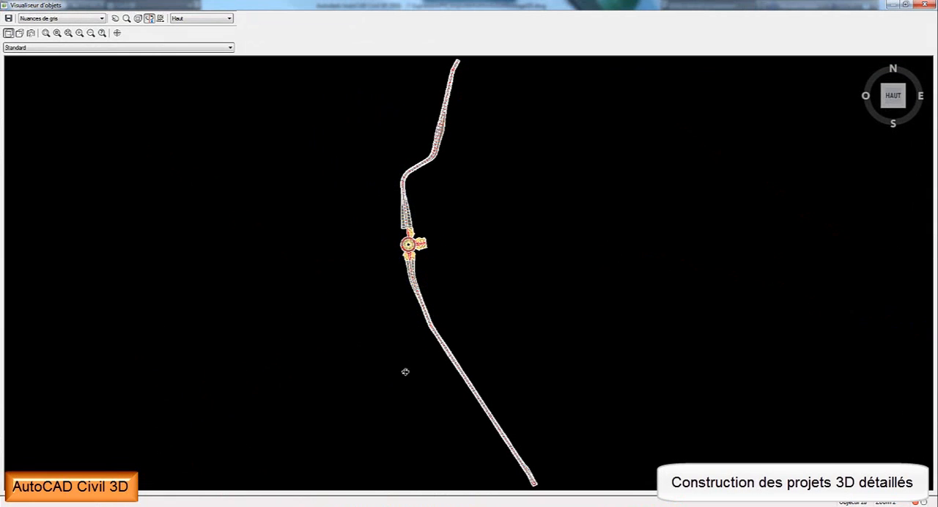
{"action": "left_click_drag", "start_coordinate": [403, 370], "coordinate": [452, 260]}
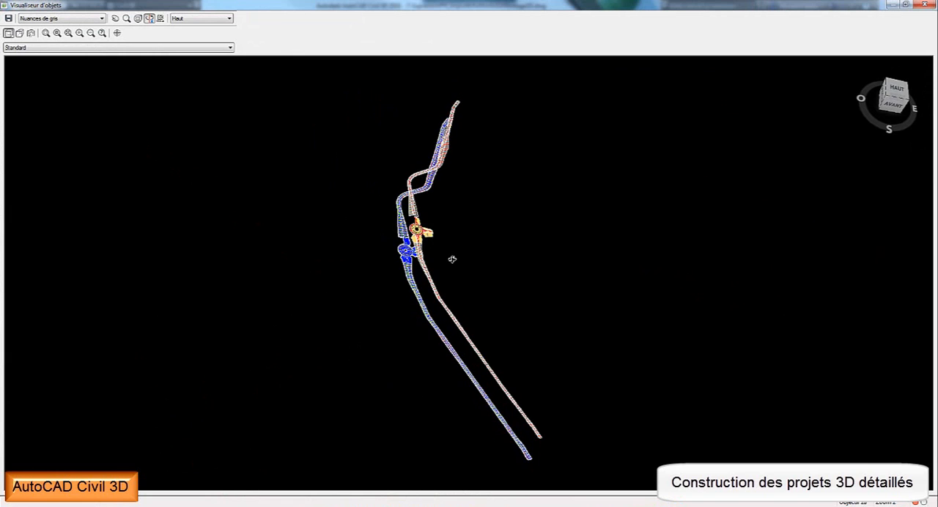
{"action": "left_click", "coordinate": [213, 19]}
{"action": "left_click", "coordinate": [200, 63]}
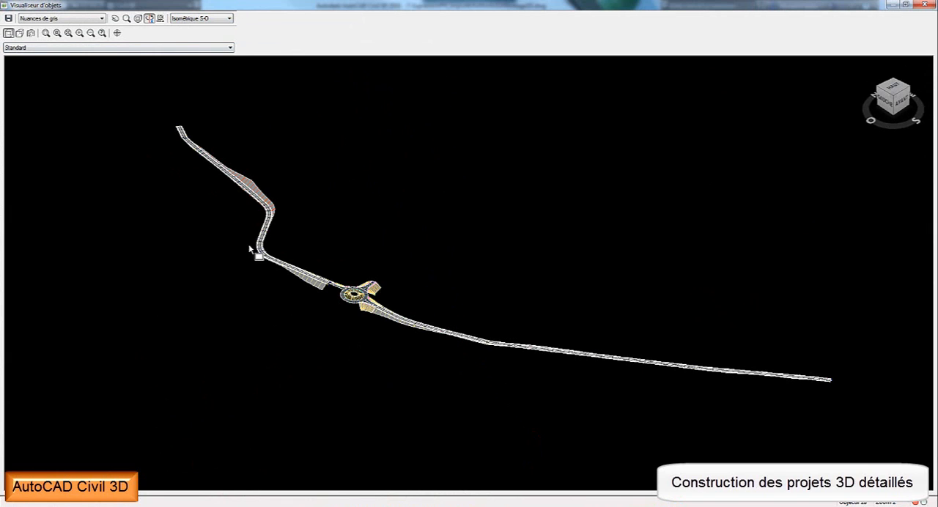
{"action": "left_click_drag", "start_coordinate": [249, 250], "coordinate": [459, 359]}
{"action": "left_click_drag", "start_coordinate": [537, 384], "coordinate": [349, 356]}
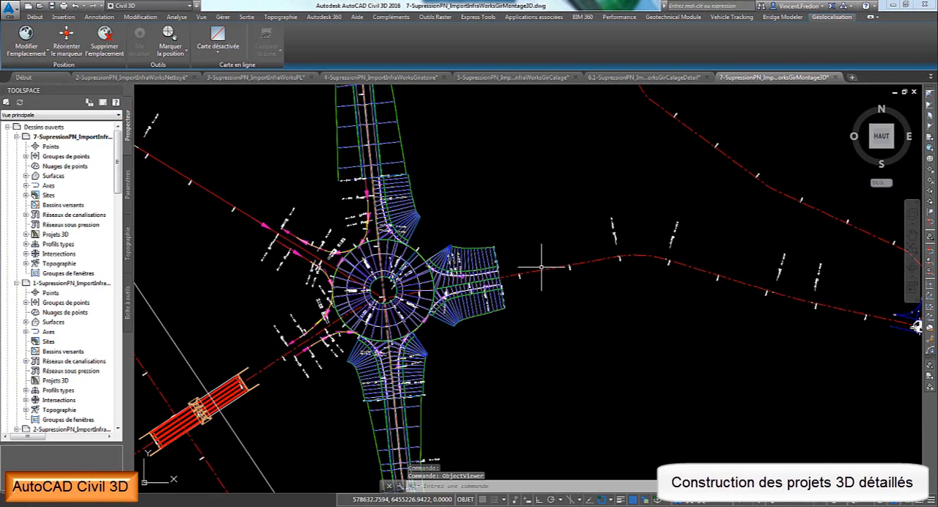
- Switch to the drawing 8.1-SupressionPN_ImportInfraWorksVue3D
{"action": "left_click", "coordinate": [930, 76]}
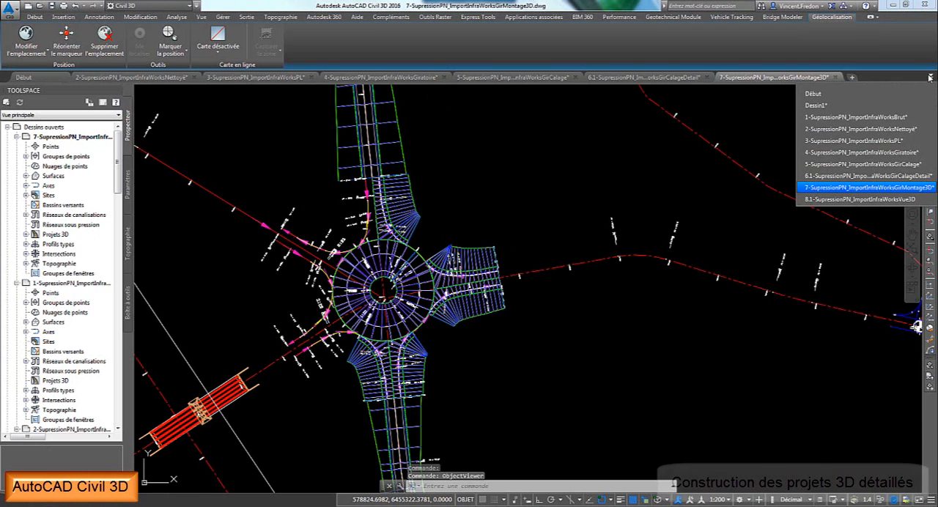
{"action": "left_click", "coordinate": [857, 199]}
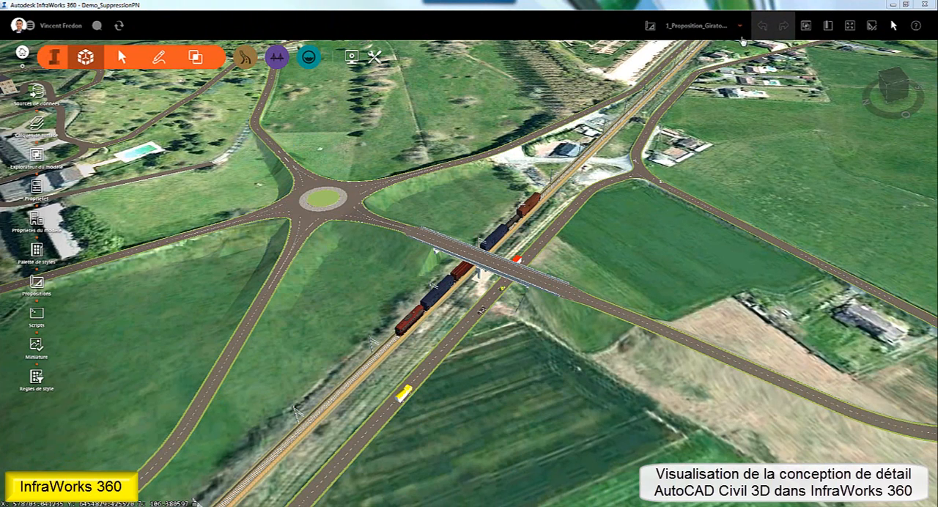
- In InfraWorks 360, add a new proposal named ImportCivil3D based on the current roundabout proposal
{"action": "left_click", "coordinate": [696, 26]}
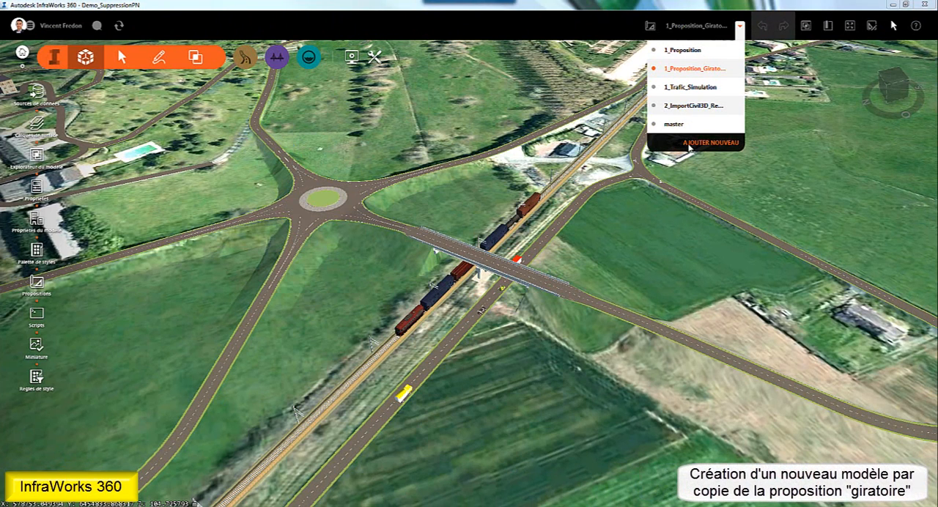
{"action": "left_click", "coordinate": [688, 144]}
{"action": "type", "text": "ImportCivil3D"}
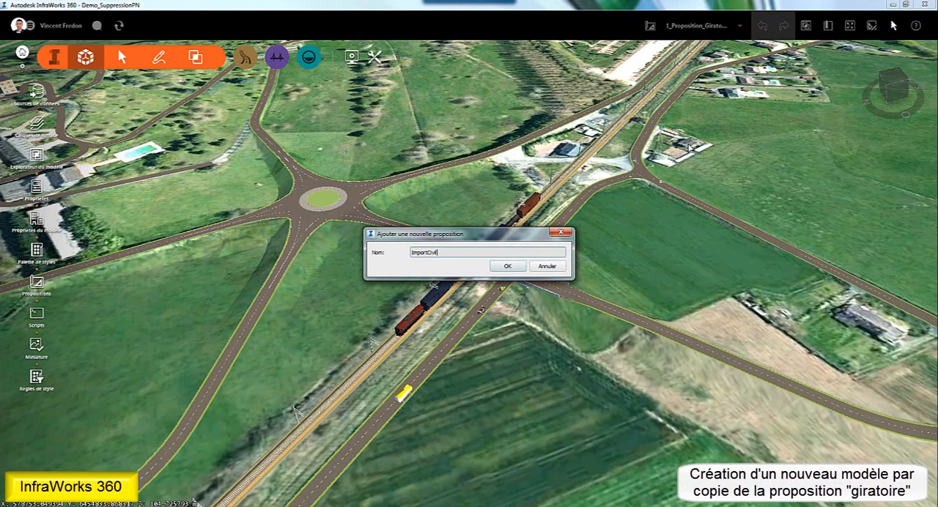
{"action": "left_click", "coordinate": [512, 267]}
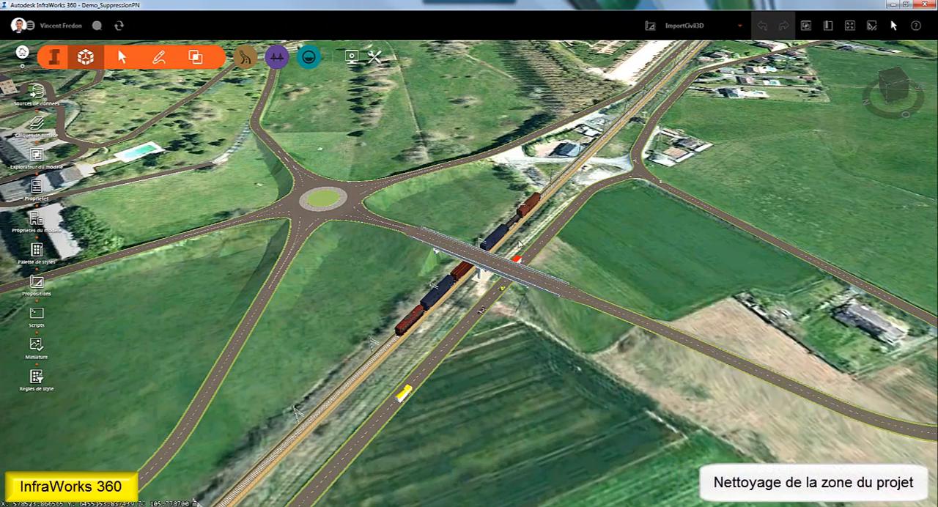
- Delete the roundabout's west-east road, its southwest branch and the north-south road crossing the railway from the project area
{"action": "left_click_drag", "start_coordinate": [520, 244], "coordinate": [454, 329]}
{"action": "scroll", "coordinate": [454, 327], "scroll_direction": "down", "scroll_amount": 5}
{"action": "middle_click_drag", "start_coordinate": [451, 251], "coordinate": [497, 311]}
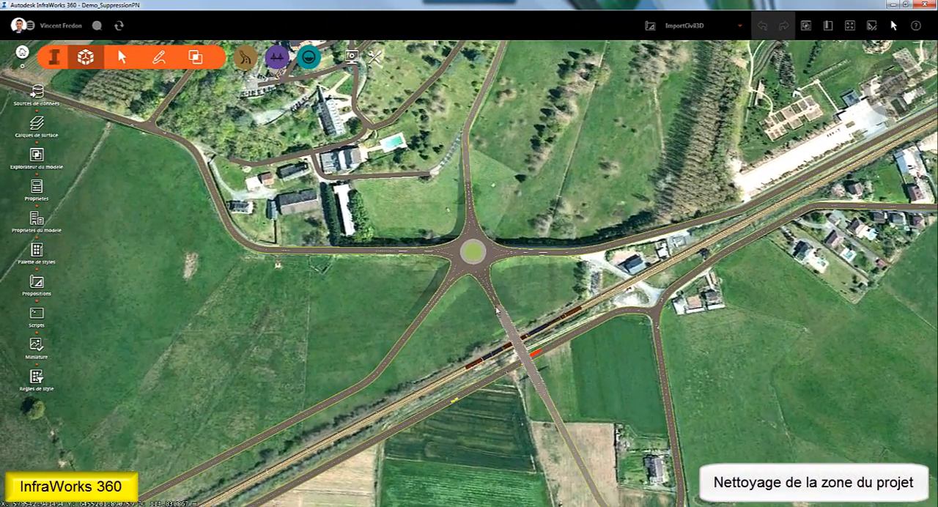
{"action": "left_click", "coordinate": [361, 250]}
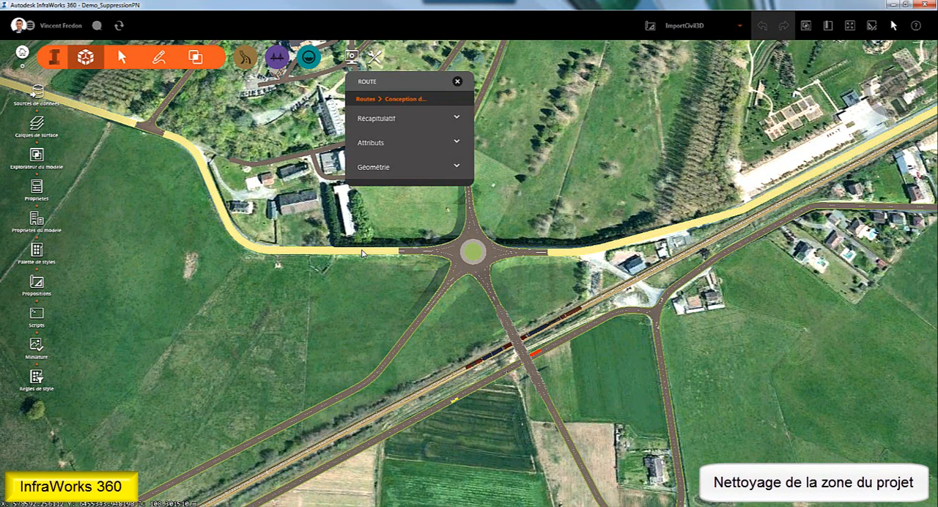
{"action": "key", "text": "Delete"}
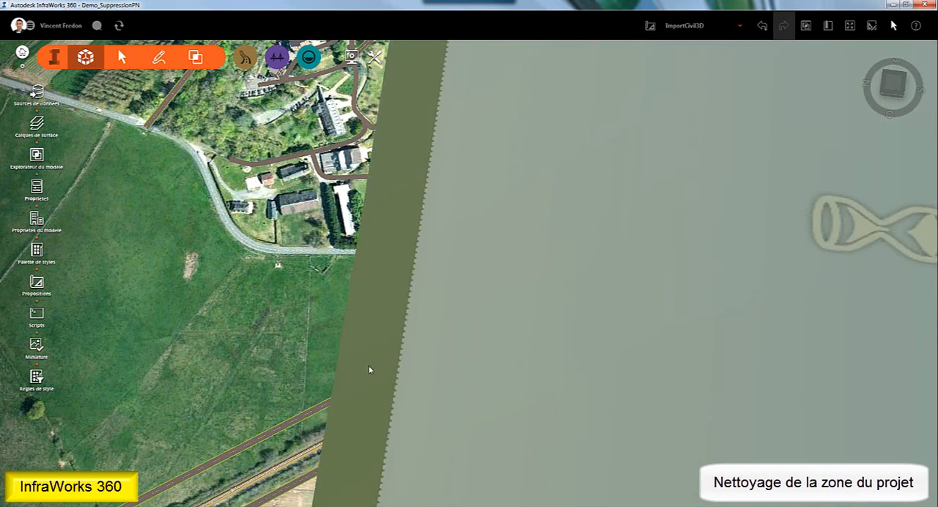
{"action": "left_click", "coordinate": [319, 404]}
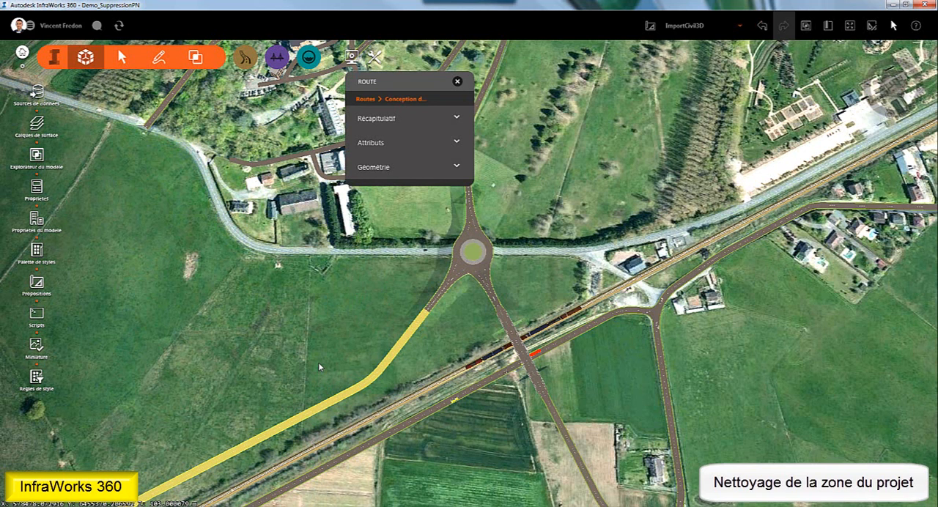
{"action": "key", "text": "Delete"}
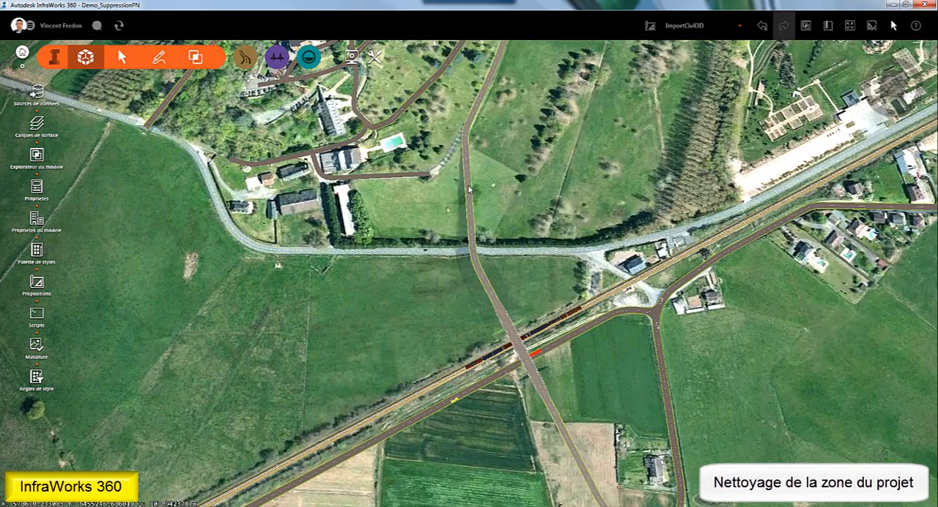
{"action": "left_click", "coordinate": [469, 189]}
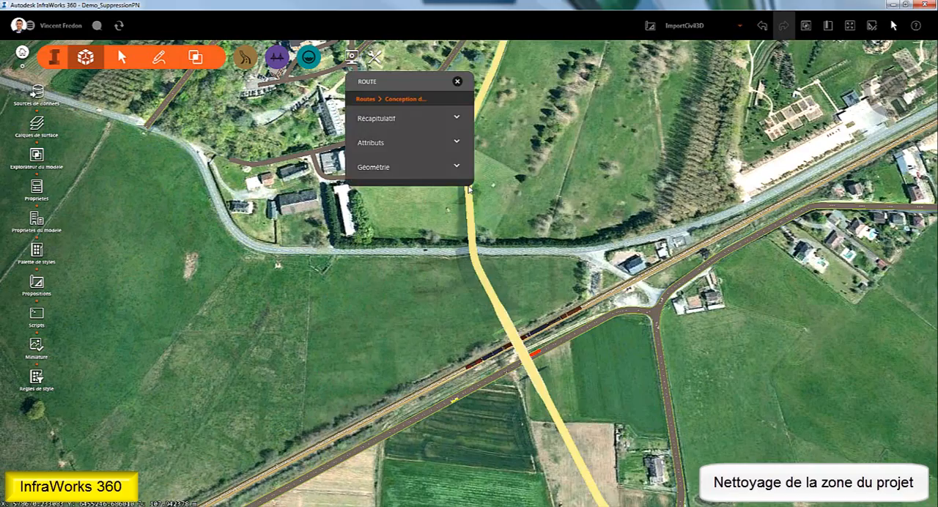
{"action": "key", "text": "Delete"}
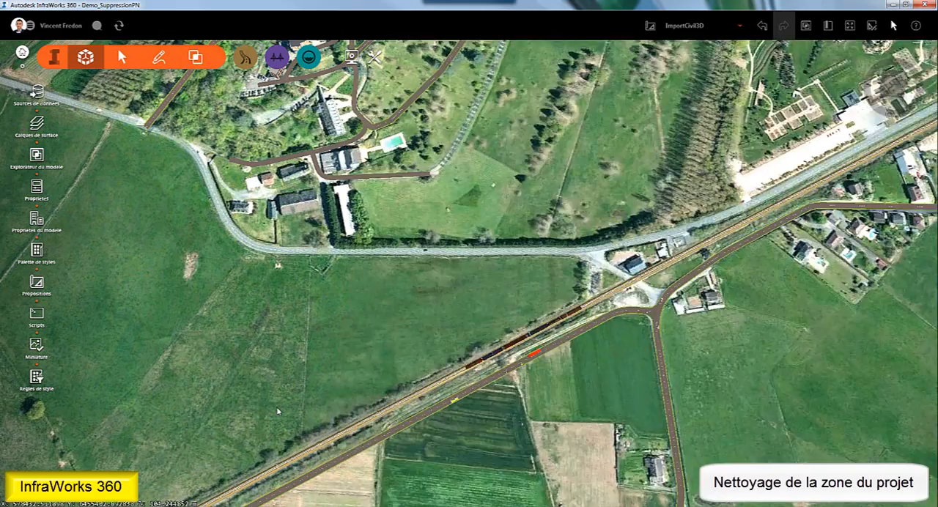
- Connect 8-SupressionPN_ImportInfraWorksSurfacesProjet.dwg as an AutoCAD Civil 3D DWG data source, excluding ROADS, RAILS, the AIW entries and Anneau_Global
{"action": "middle_click_drag", "start_coordinate": [278, 412], "coordinate": [488, 357]}
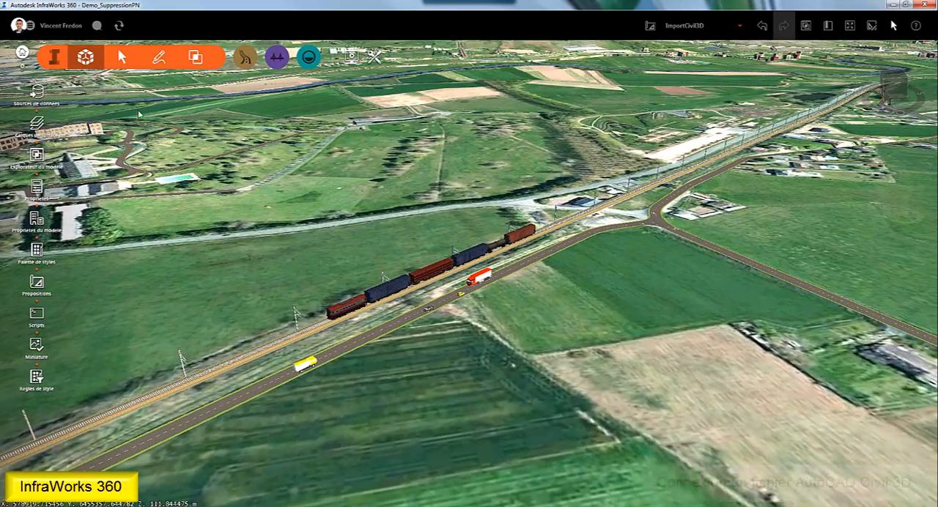
{"action": "left_click", "coordinate": [37, 92]}
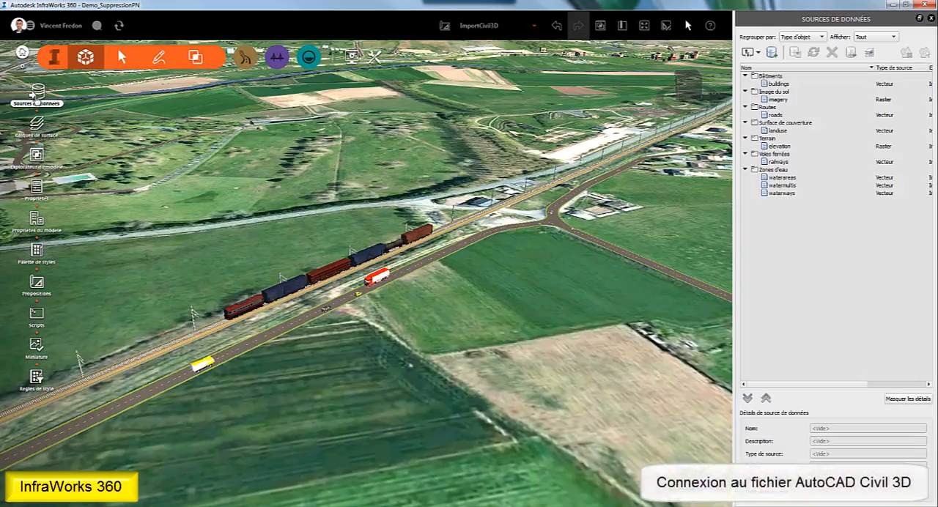
{"action": "left_click", "coordinate": [757, 53]}
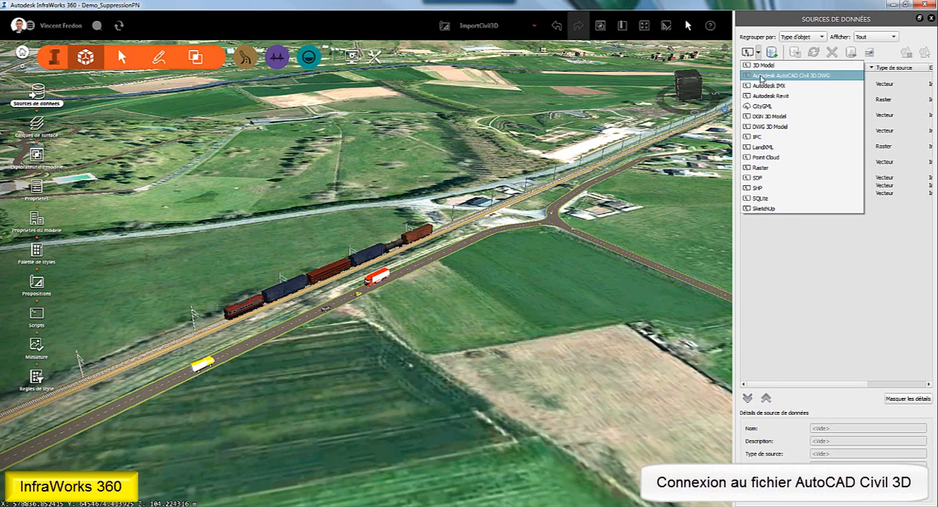
{"action": "left_click", "coordinate": [762, 75]}
{"action": "left_click", "coordinate": [260, 220]}
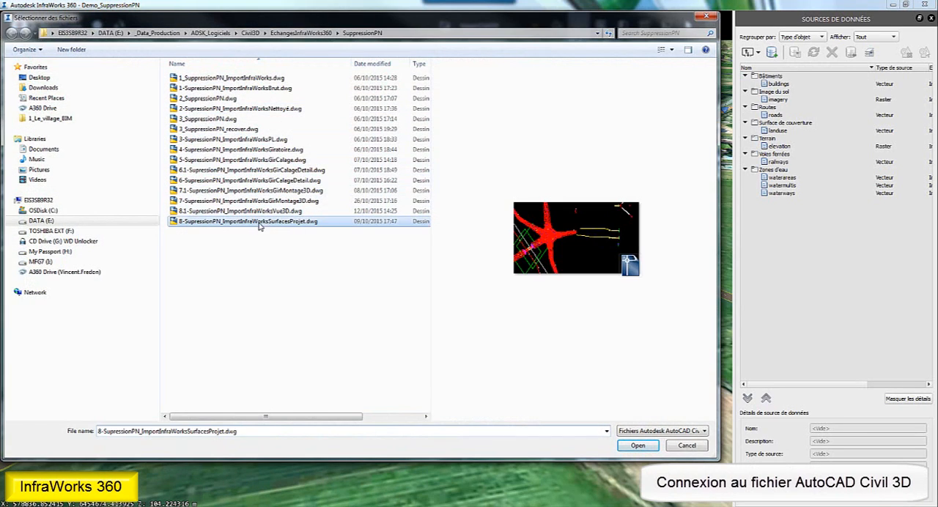
{"action": "left_click", "coordinate": [647, 447]}
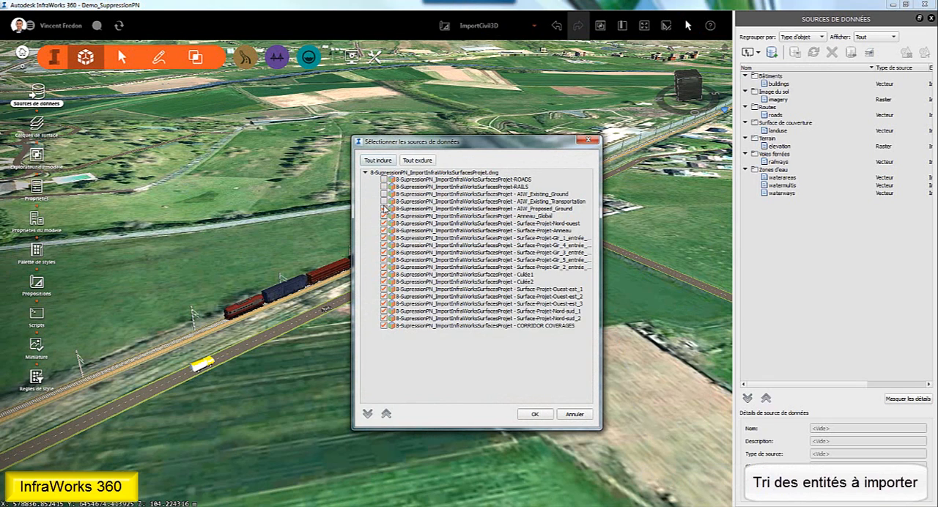
{"action": "left_click", "coordinate": [384, 209]}
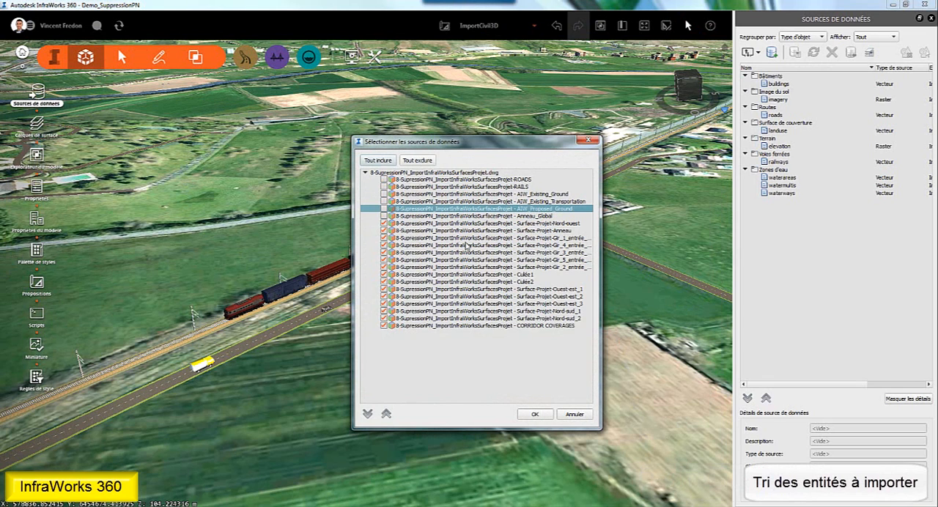
{"action": "left_click", "coordinate": [535, 415]}
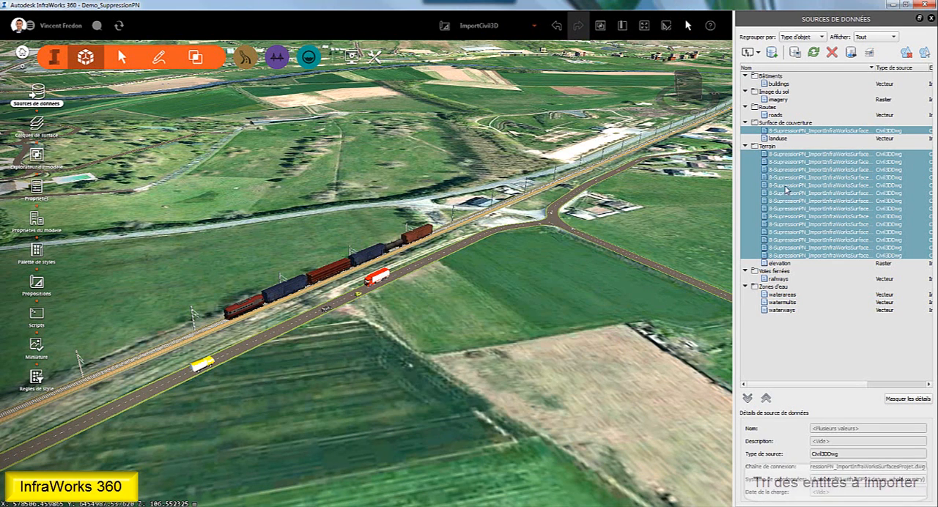
- Configure the CORRIDOR COVERAGES source with the draping option Ne pas draper after reviewing its corridor list and geographic location, and refresh it
{"action": "left_click", "coordinate": [778, 130]}
{"action": "double_click", "coordinate": [775, 130]}
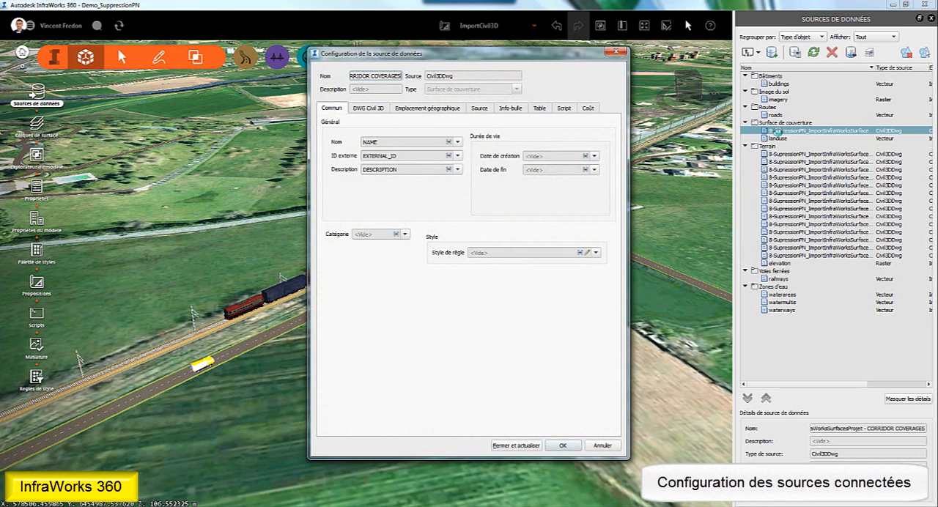
{"action": "left_click", "coordinate": [370, 109]}
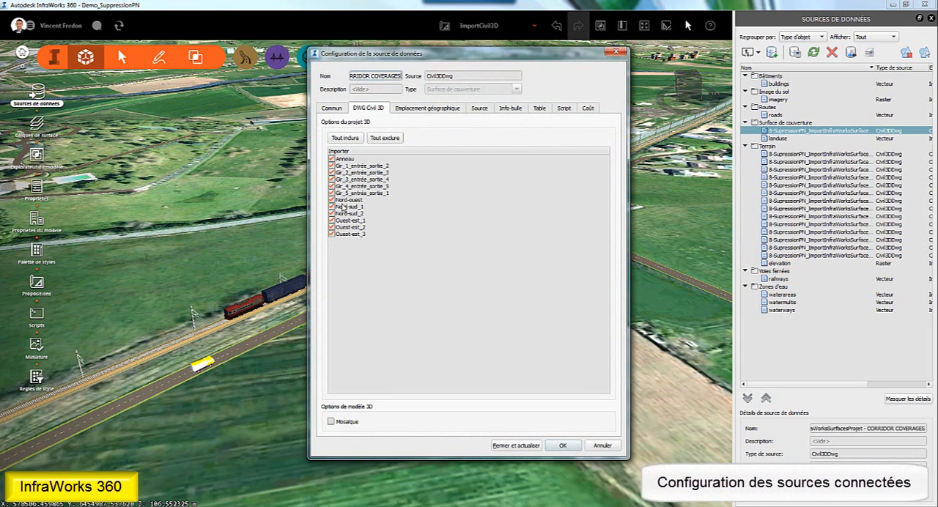
{"action": "left_click", "coordinate": [422, 110]}
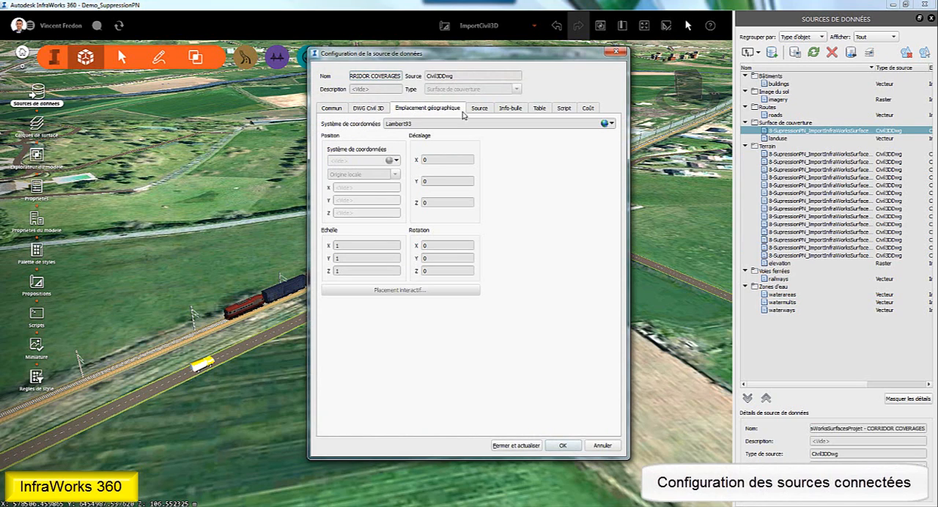
{"action": "left_click", "coordinate": [480, 108]}
{"action": "left_click", "coordinate": [381, 162]}
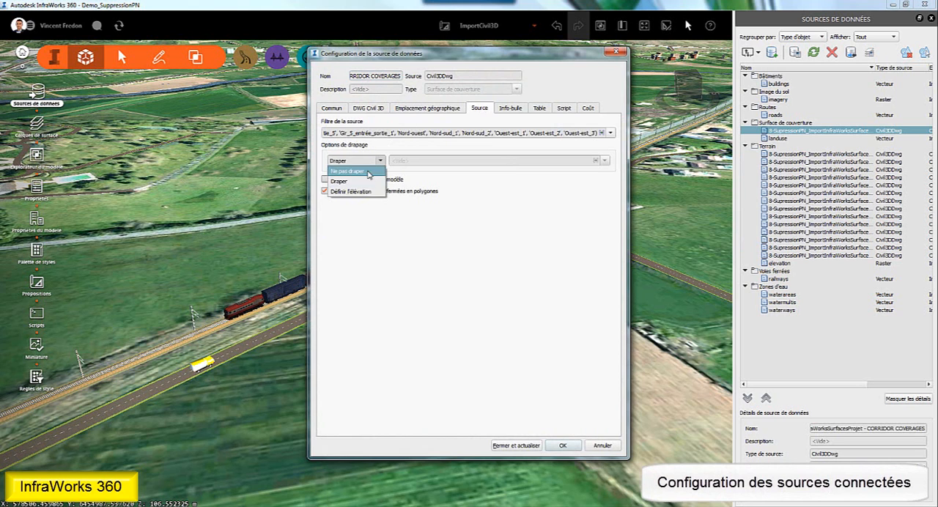
{"action": "left_click", "coordinate": [371, 174]}
{"action": "left_click", "coordinate": [500, 446]}
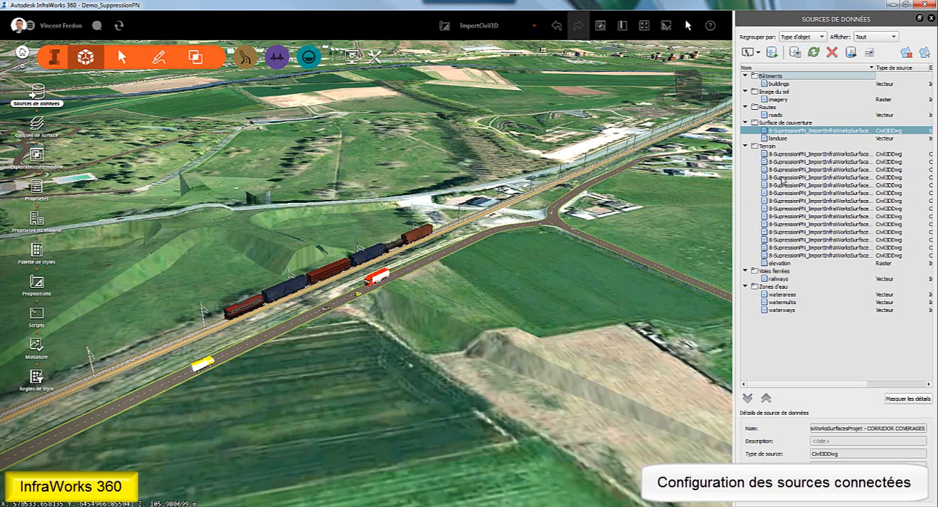
- Configure all the Civil 3D DWG terrain sources together with the draping option Ne pas draper, checking their Lambert93 coordinate system, and refresh them
{"action": "left_click", "coordinate": [788, 155]}
{"action": "left_click", "coordinate": [787, 256], "text": "shift"}
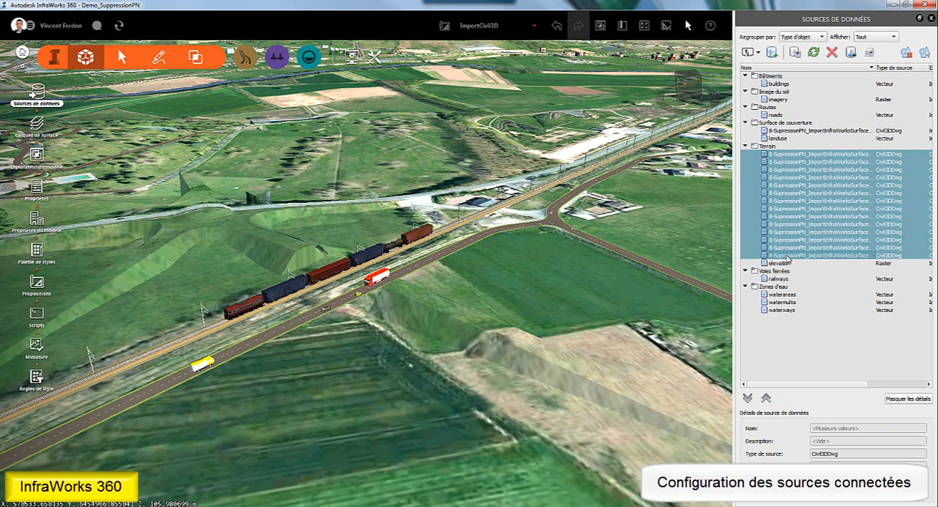
{"action": "right_click", "coordinate": [788, 255]}
{"action": "left_click", "coordinate": [815, 262]}
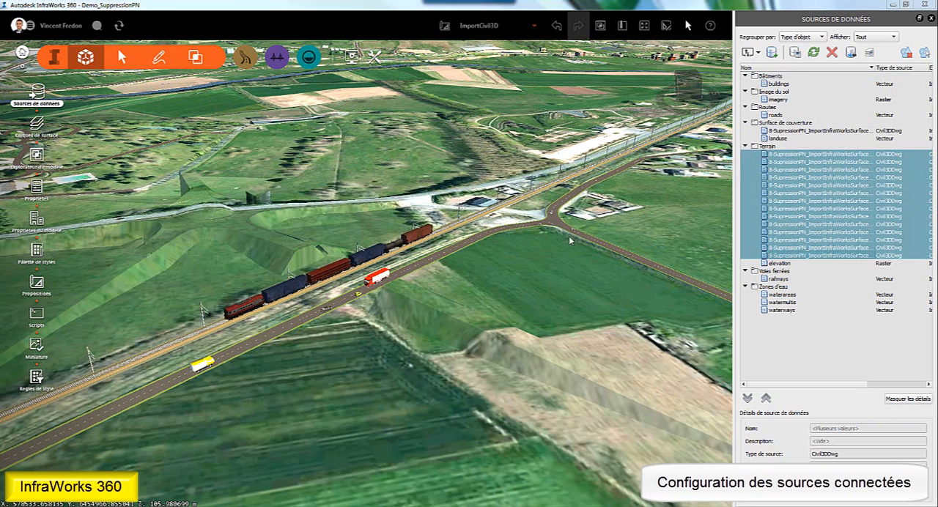
{"action": "left_click", "coordinate": [419, 110]}
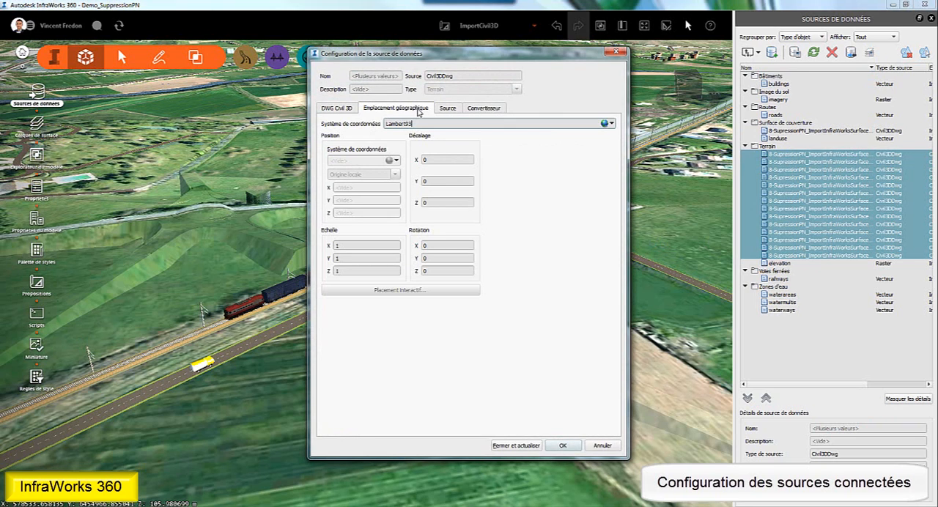
{"action": "left_click", "coordinate": [448, 110]}
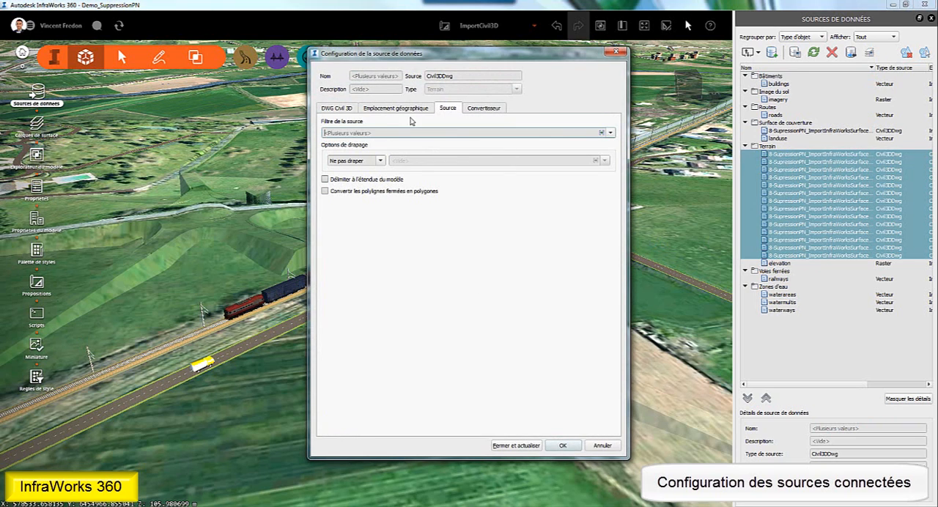
{"action": "left_click", "coordinate": [379, 160]}
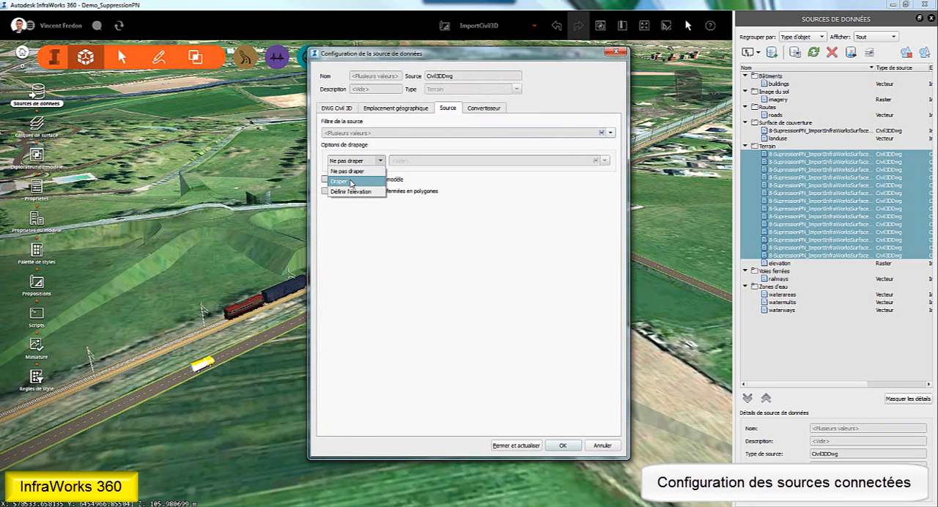
{"action": "left_click", "coordinate": [363, 168]}
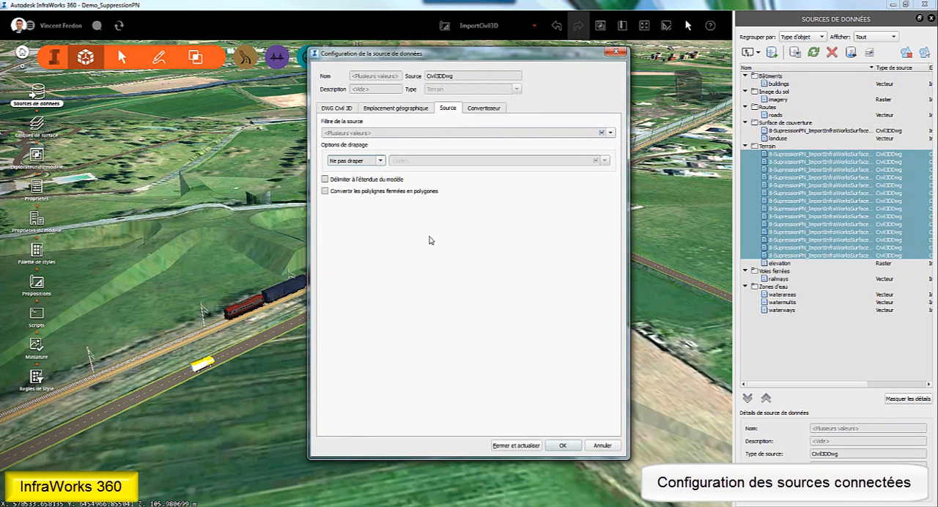
{"action": "left_click", "coordinate": [507, 445]}
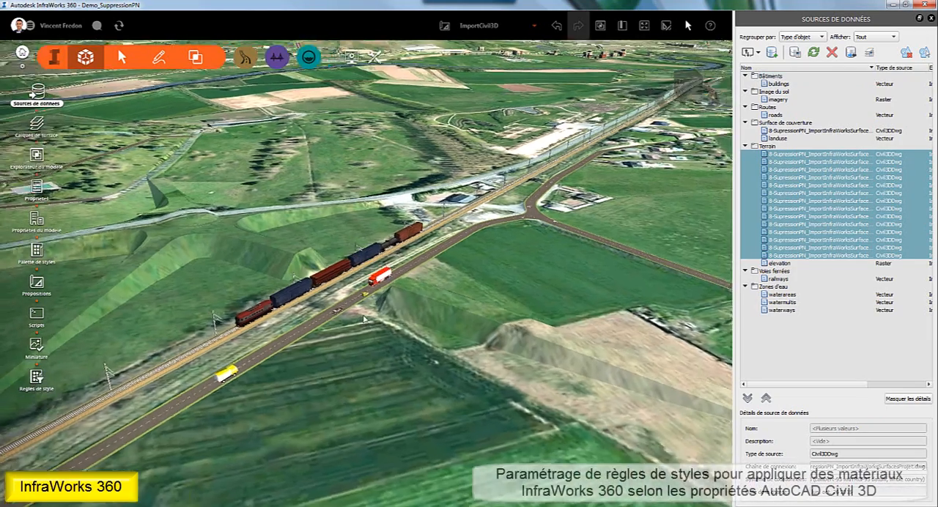
- Open the Surface de couverture style rules and review L_Entrée en terre, L_Roulement, L_Chaussée, L_Haut de bordure and L_Trottoir
{"action": "left_click_drag", "start_coordinate": [364, 319], "coordinate": [491, 286]}
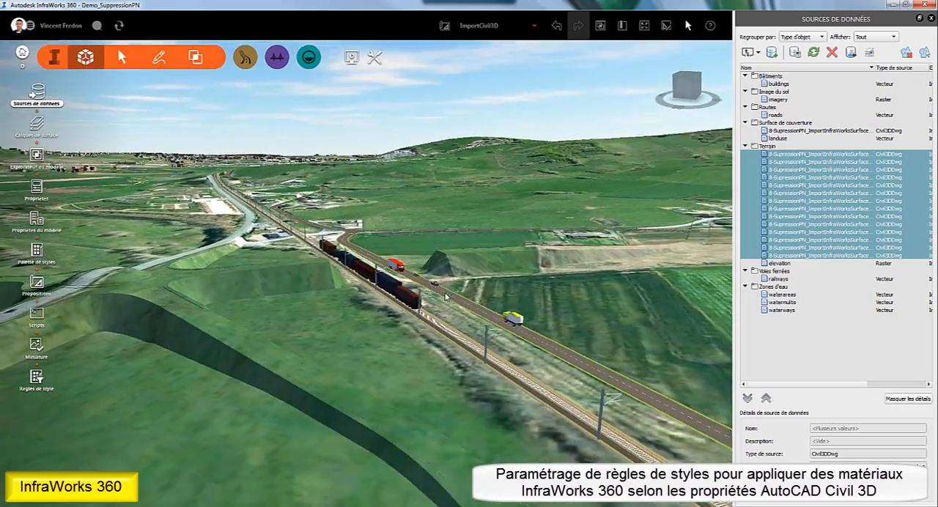
{"action": "middle_click_drag", "start_coordinate": [339, 312], "coordinate": [505, 302]}
{"action": "left_click_drag", "start_coordinate": [330, 325], "coordinate": [309, 335]}
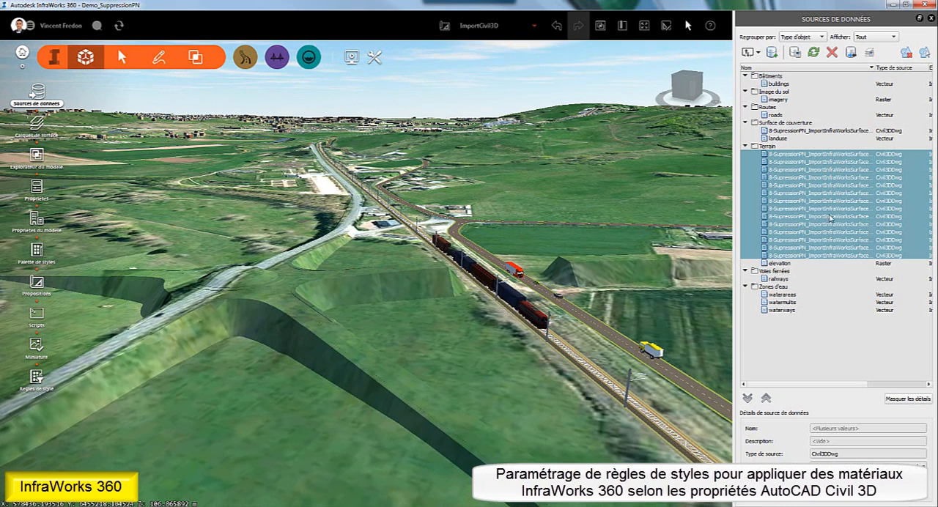
{"action": "left_click", "coordinate": [790, 131]}
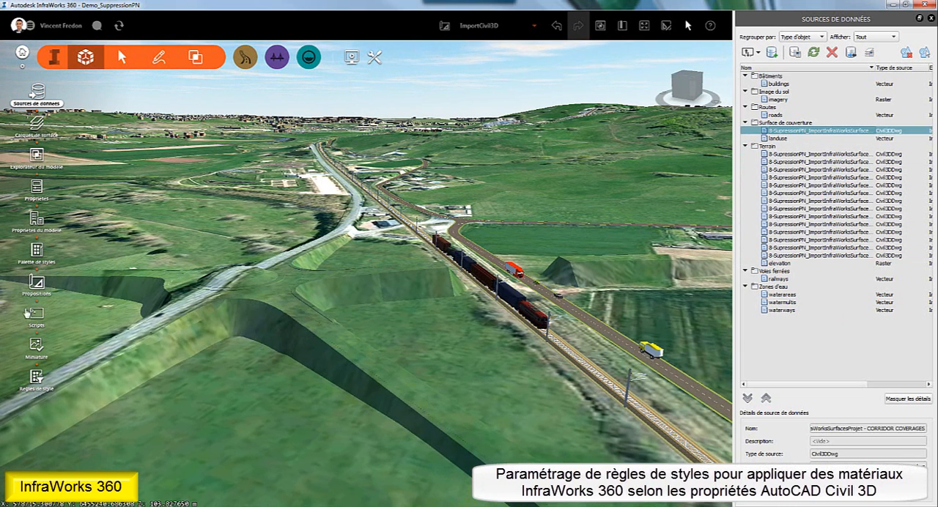
{"action": "left_click", "coordinate": [35, 377]}
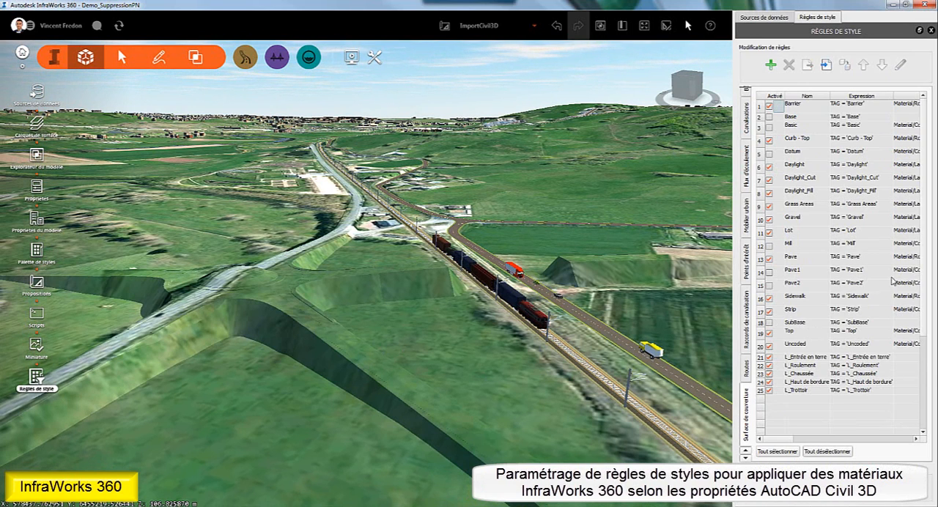
{"action": "scroll", "coordinate": [925, 246], "scroll_direction": "down", "scroll_amount": 3}
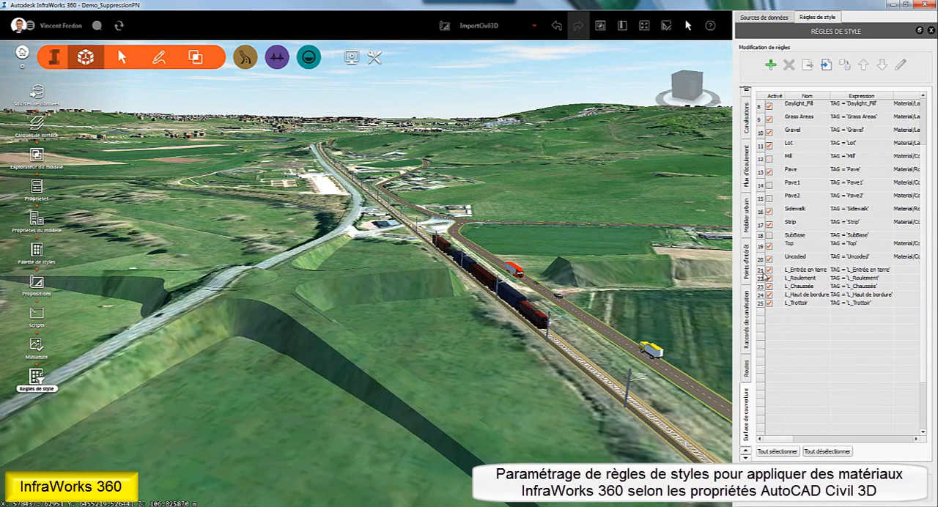
{"action": "left_click", "coordinate": [795, 271]}
{"action": "left_click", "coordinate": [798, 278]}
{"action": "left_click", "coordinate": [800, 287]}
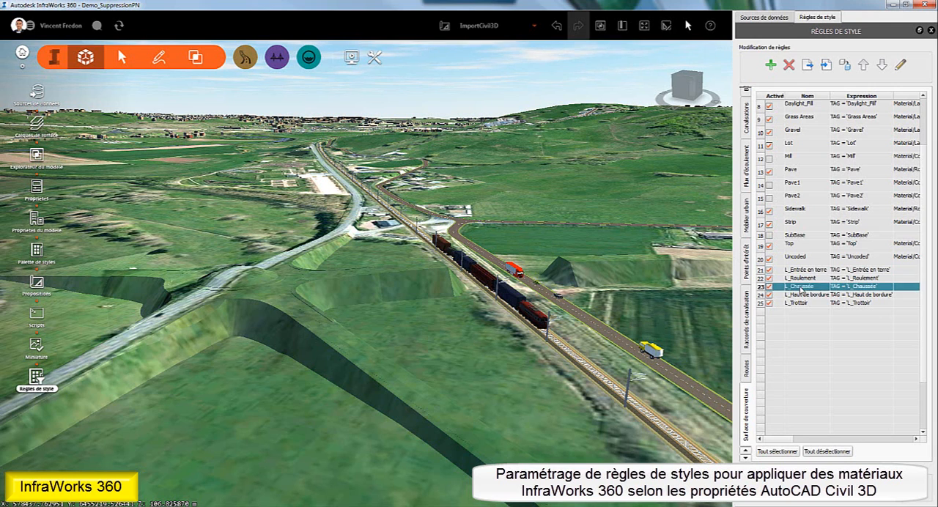
{"action": "left_click", "coordinate": [801, 295]}
{"action": "left_click", "coordinate": [802, 303]}
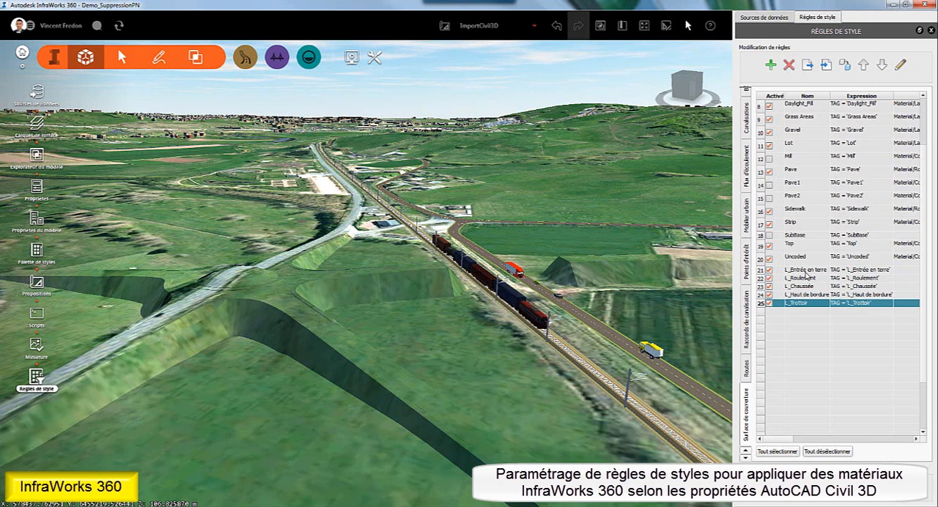
- Assign the Land Cover material Tall Grass to the L_Entrée en terre style rule and apply the rules to the model
{"action": "double_click", "coordinate": [806, 271]}
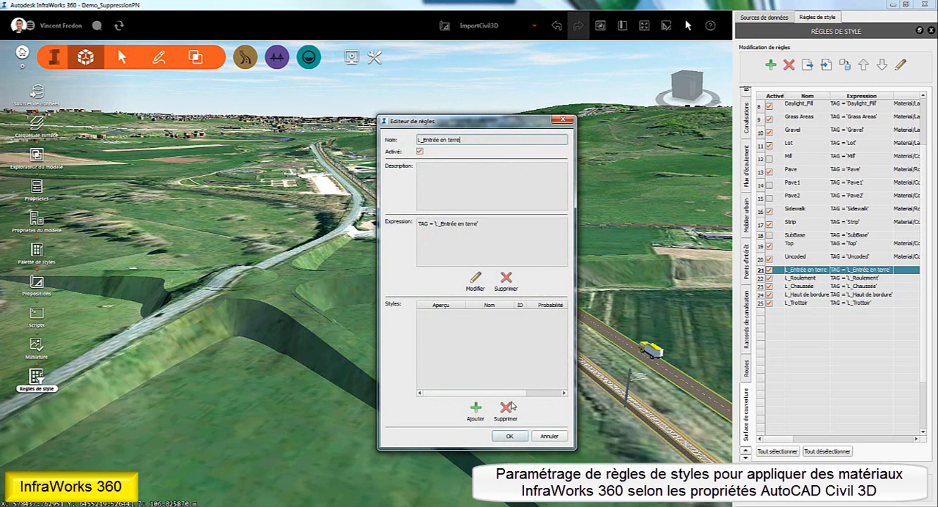
{"action": "left_click", "coordinate": [475, 408]}
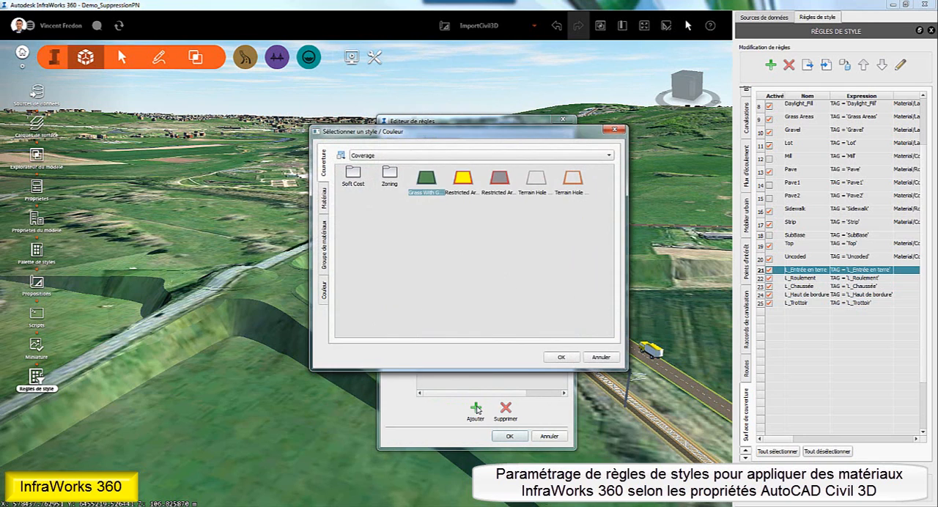
{"action": "left_click", "coordinate": [326, 208]}
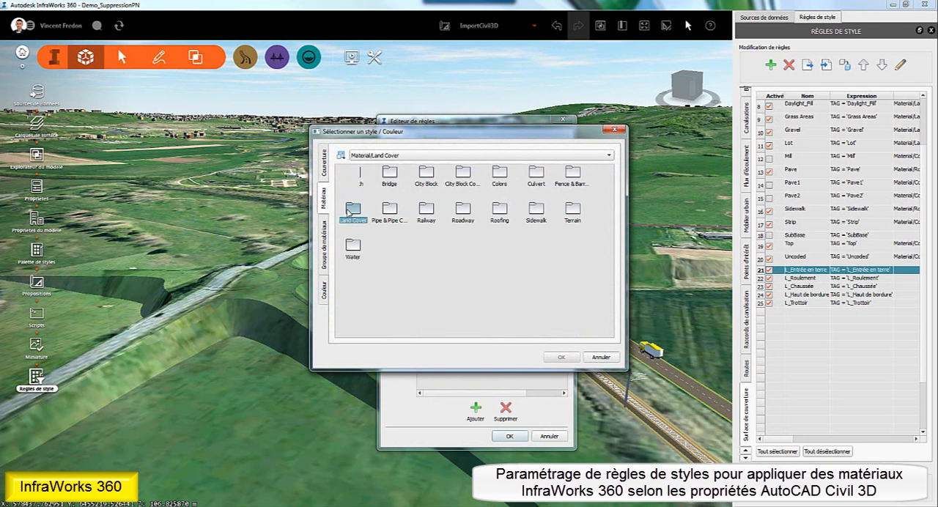
{"action": "double_click", "coordinate": [351, 211]}
{"action": "left_click", "coordinate": [499, 251]}
{"action": "left_click", "coordinate": [560, 357]}
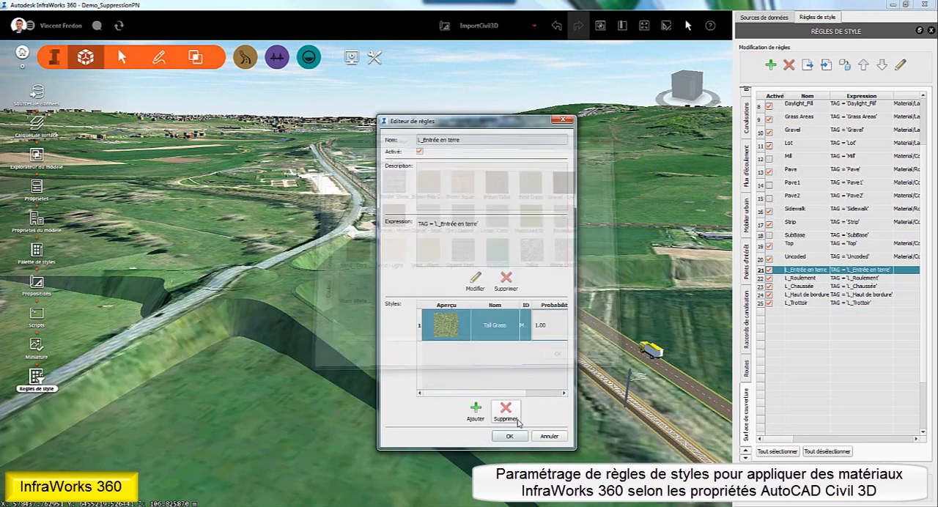
{"action": "left_click", "coordinate": [532, 492]}
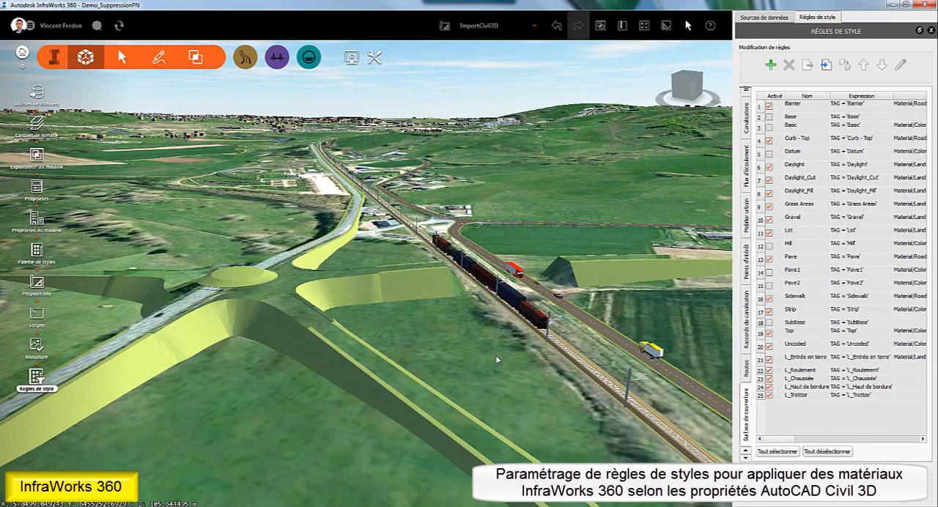
- Assign the Roadway material Surface Dark Grey Asphalt 1m 1h to the L_Roulement style rule, enlarging the style picker and its previews
{"action": "left_click_drag", "start_coordinate": [496, 359], "coordinate": [431, 362]}
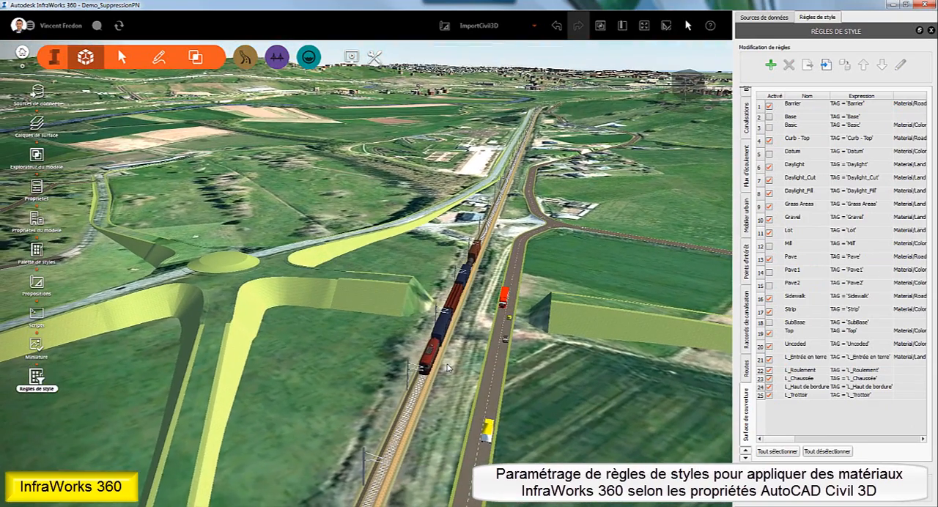
{"action": "double_click", "coordinate": [811, 375]}
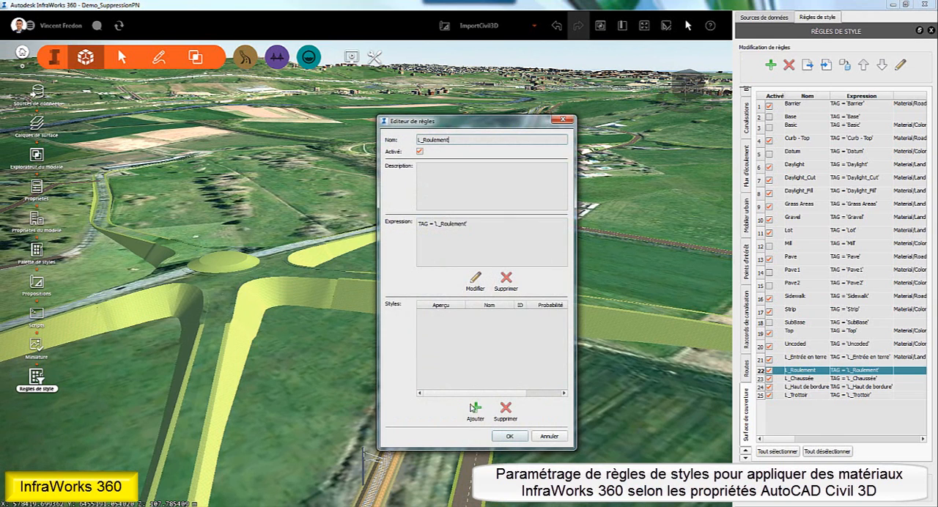
{"action": "left_click", "coordinate": [478, 412]}
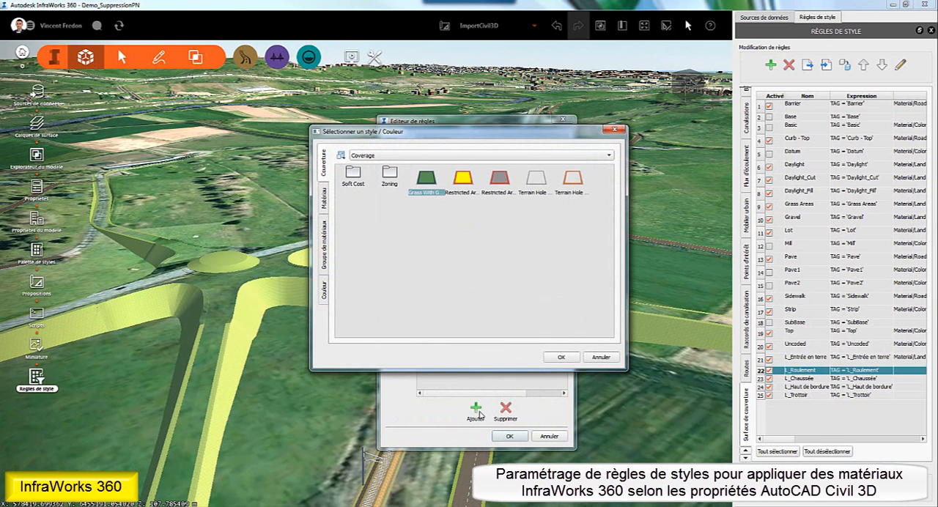
{"action": "left_click", "coordinate": [324, 208]}
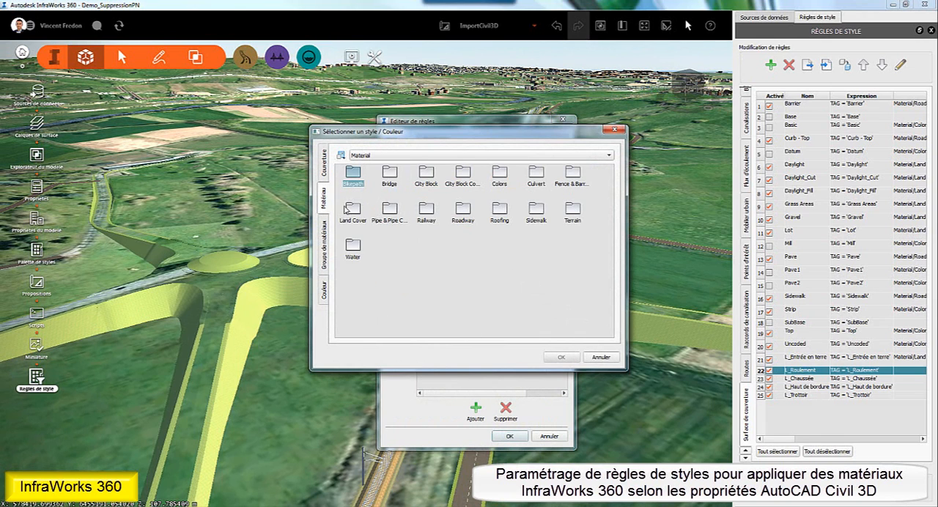
{"action": "double_click", "coordinate": [462, 213]}
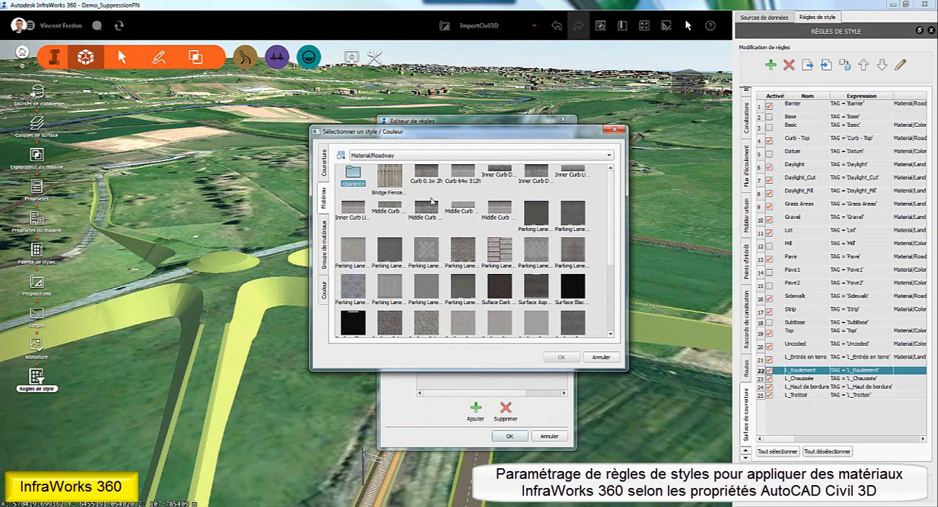
{"action": "left_click", "coordinate": [341, 156]}
{"action": "left_click", "coordinate": [357, 184]}
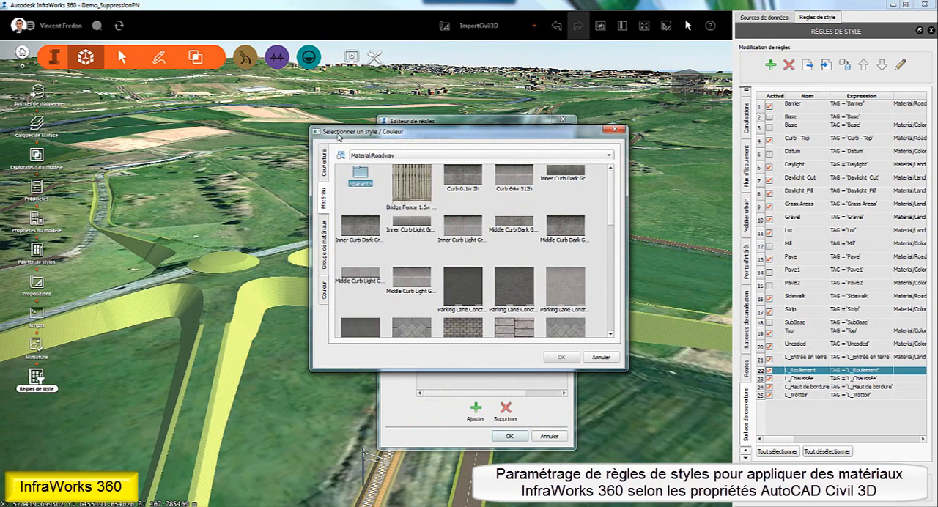
{"action": "left_click_drag", "start_coordinate": [339, 136], "coordinate": [265, 79]}
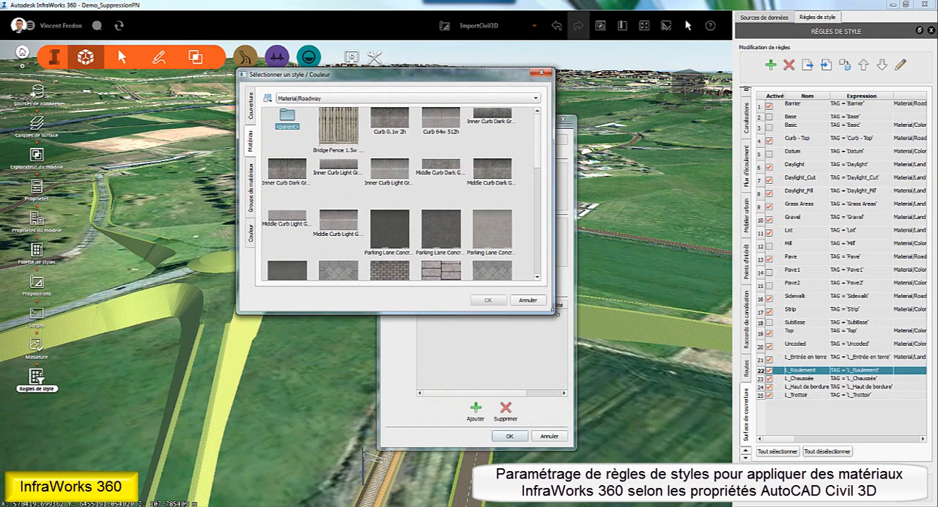
{"action": "left_click_drag", "start_coordinate": [554, 312], "coordinate": [709, 506]}
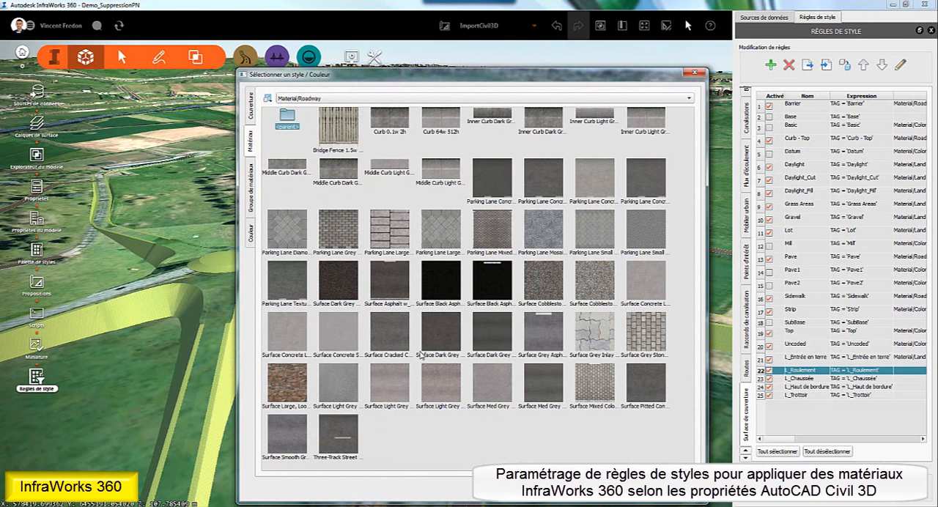
{"action": "left_click", "coordinate": [447, 338]}
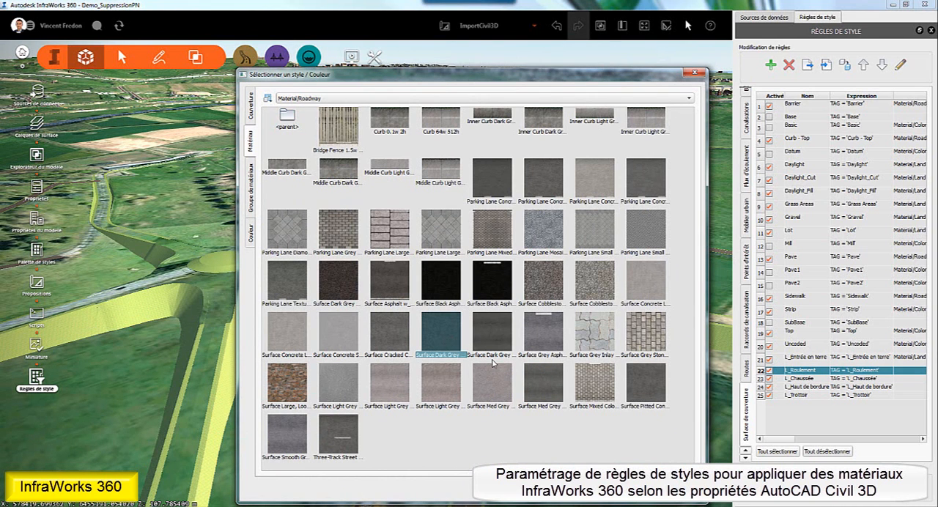
{"action": "left_click", "coordinate": [641, 491]}
{"action": "left_click", "coordinate": [510, 436]}
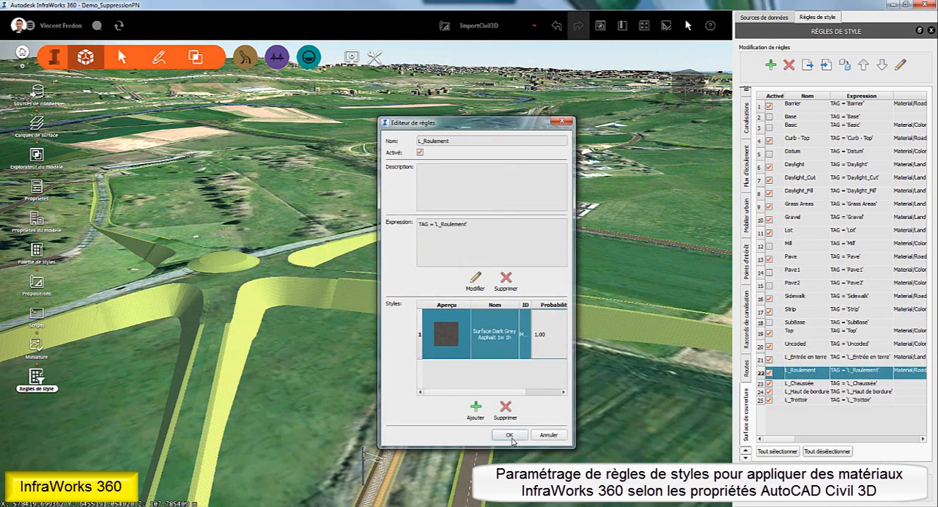
- Assign the Roadway material Surface Dark Grey Asphalt 3h 3w to the L_Chaussée style rule, enlarging the style picker and its previews
{"action": "double_click", "coordinate": [804, 383]}
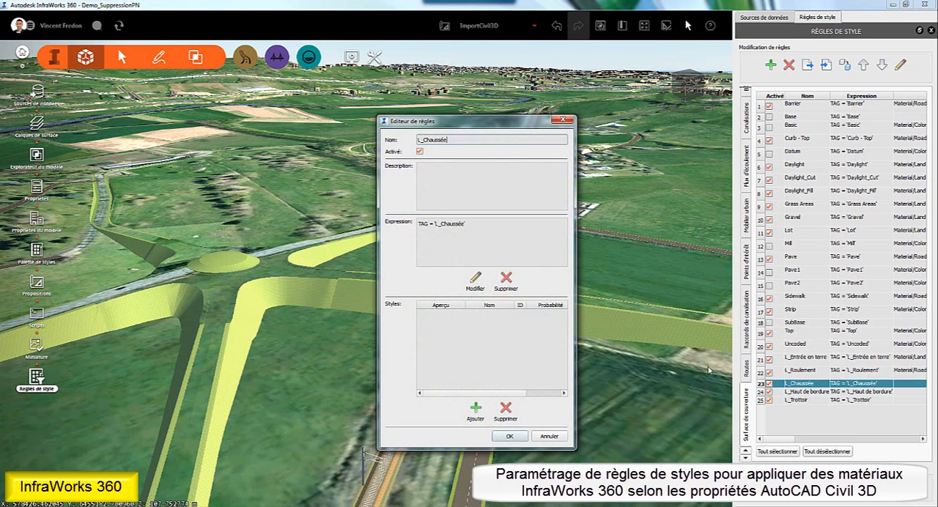
{"action": "left_click", "coordinate": [476, 408]}
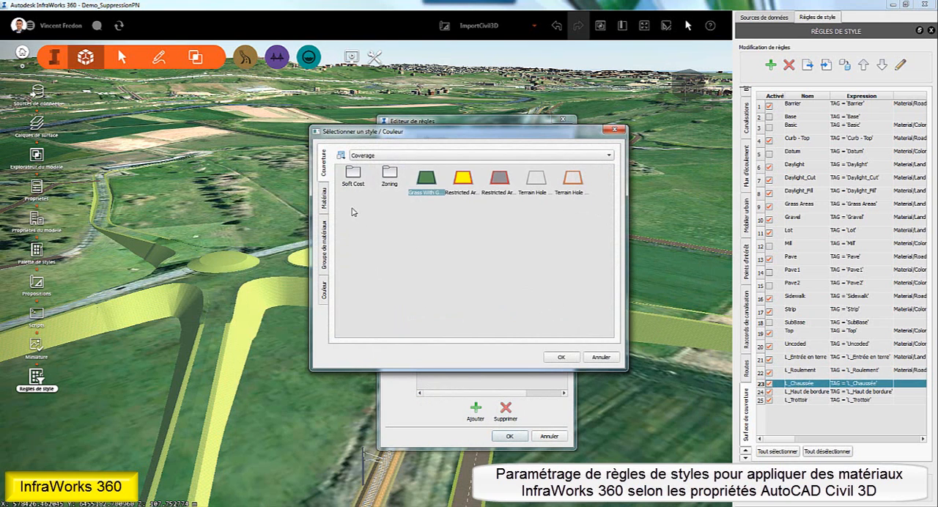
{"action": "left_click", "coordinate": [327, 198]}
{"action": "double_click", "coordinate": [460, 213]}
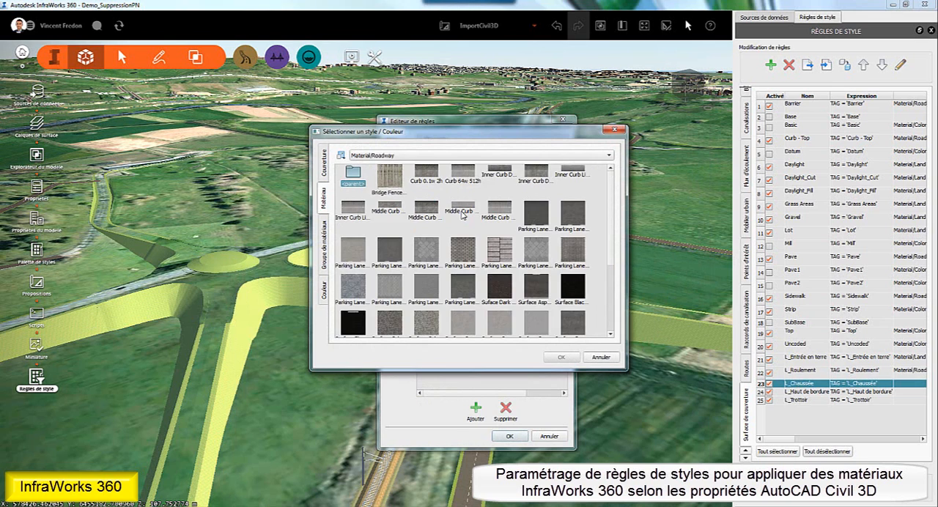
{"action": "left_click_drag", "start_coordinate": [624, 370], "coordinate": [726, 468]}
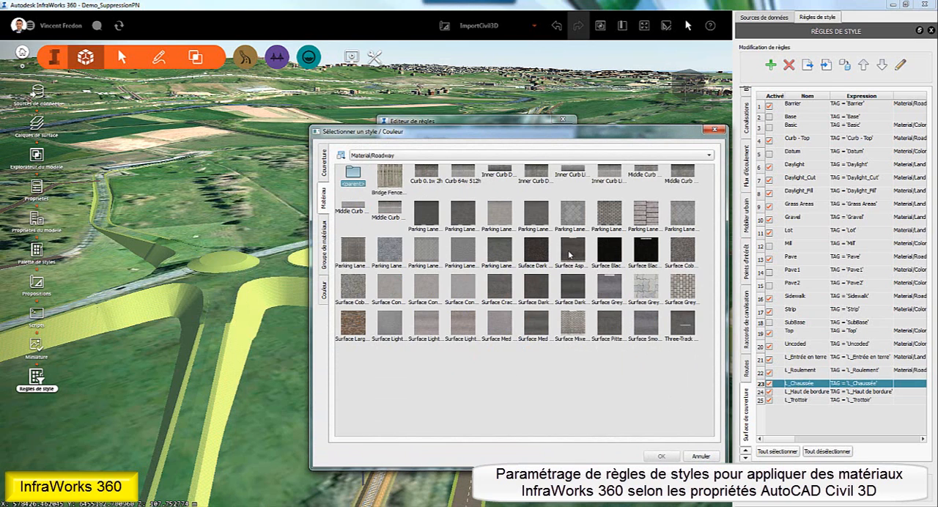
{"action": "right_click", "coordinate": [338, 152]}
{"action": "left_click", "coordinate": [362, 185]}
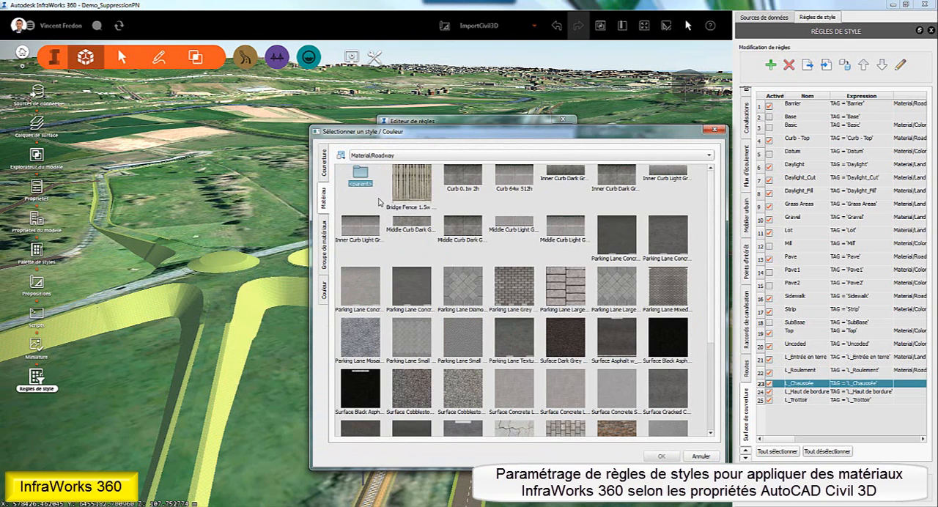
{"action": "scroll", "coordinate": [532, 295], "scroll_direction": "down", "scroll_amount": 3}
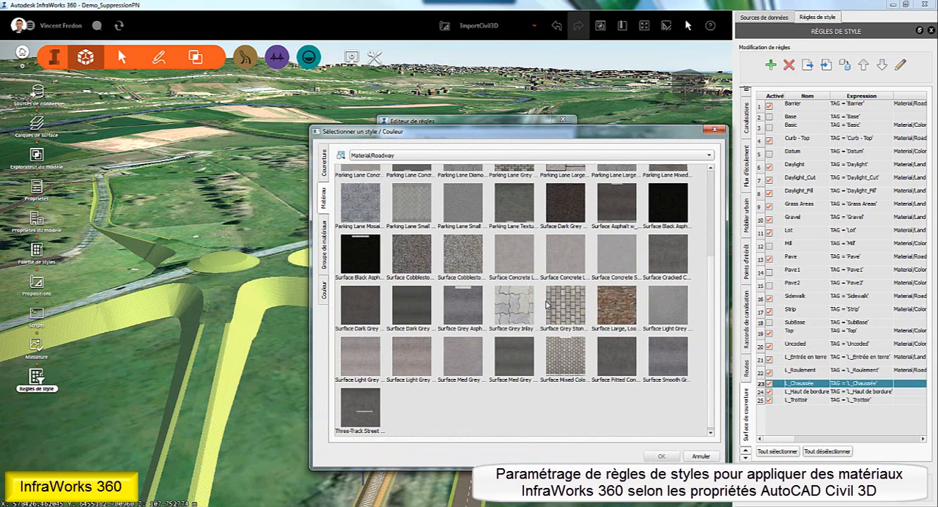
{"action": "left_click", "coordinate": [412, 303]}
{"action": "left_click", "coordinate": [659, 456]}
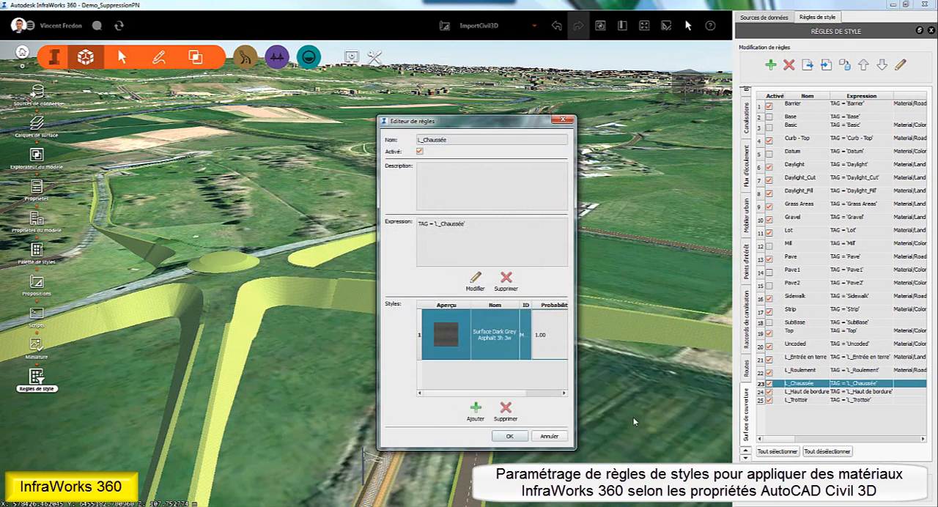
{"action": "left_click", "coordinate": [509, 436]}
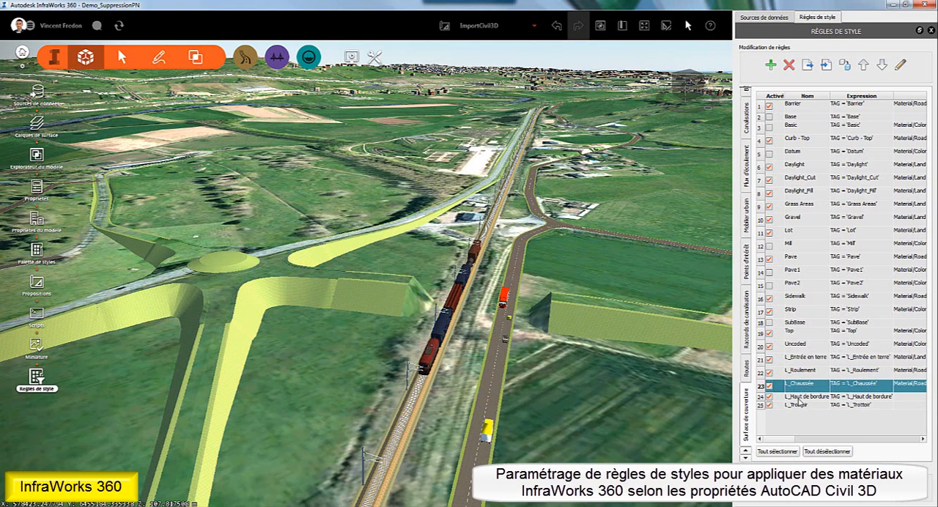
- Assign the Sidewalk material Light Grey Stone 1w 1h to the L_Haut de bordure style rule, enlarging the style picker and its previews
{"action": "double_click", "coordinate": [800, 399]}
{"action": "left_click", "coordinate": [476, 411]}
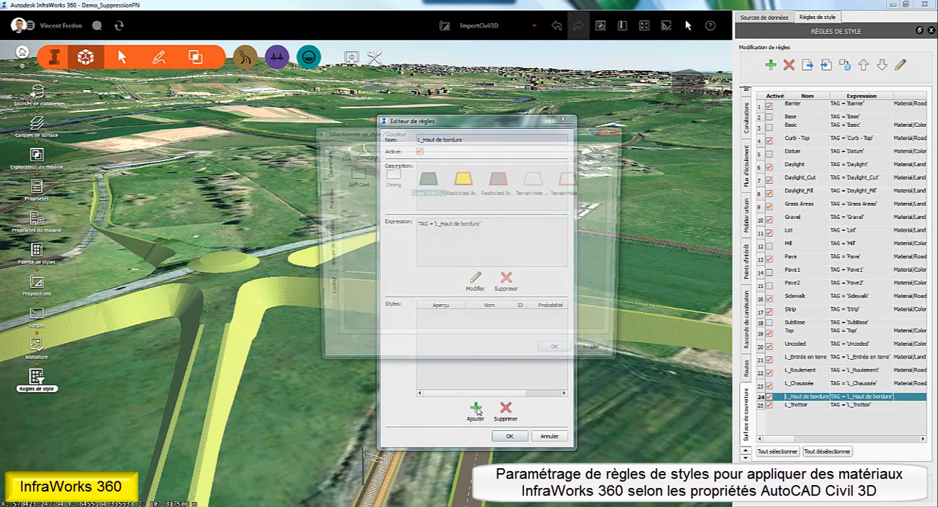
{"action": "left_click", "coordinate": [325, 198]}
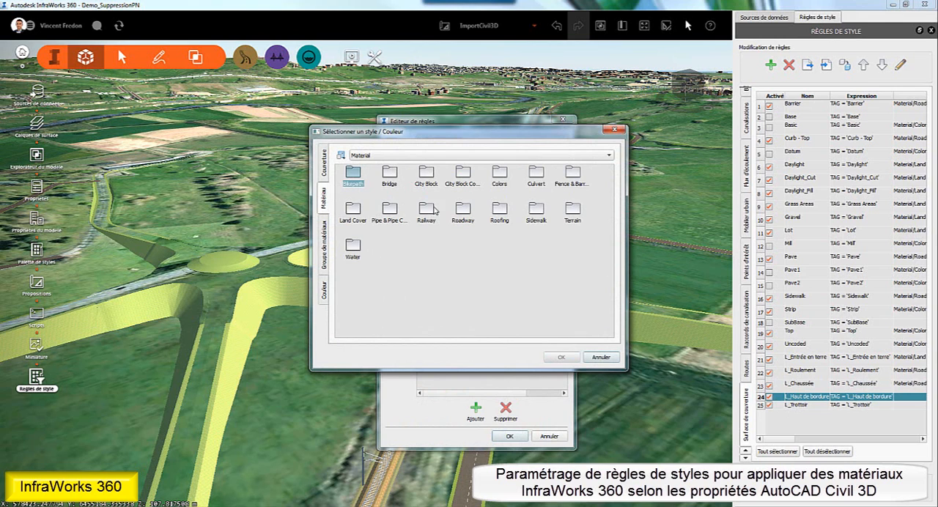
{"action": "double_click", "coordinate": [534, 211]}
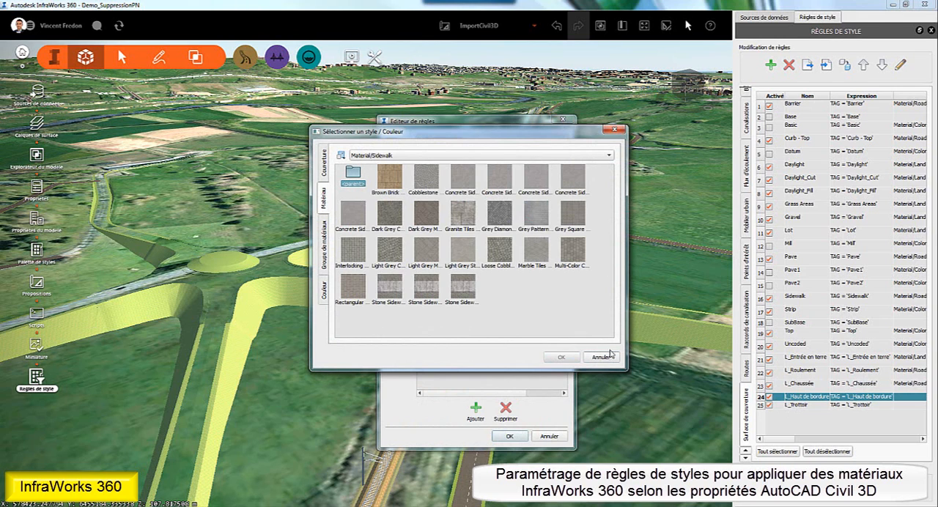
{"action": "left_click_drag", "start_coordinate": [625, 368], "coordinate": [762, 457]}
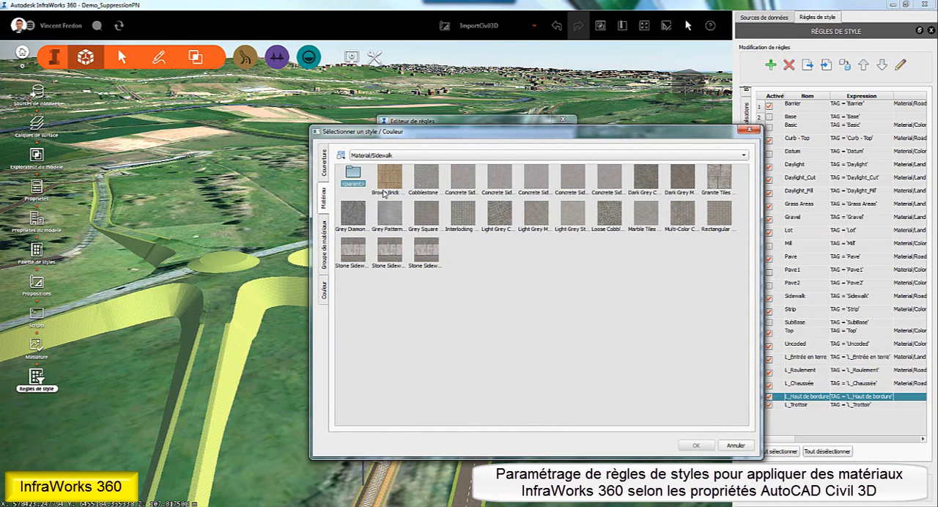
{"action": "left_click", "coordinate": [342, 155]}
{"action": "left_click", "coordinate": [372, 171]}
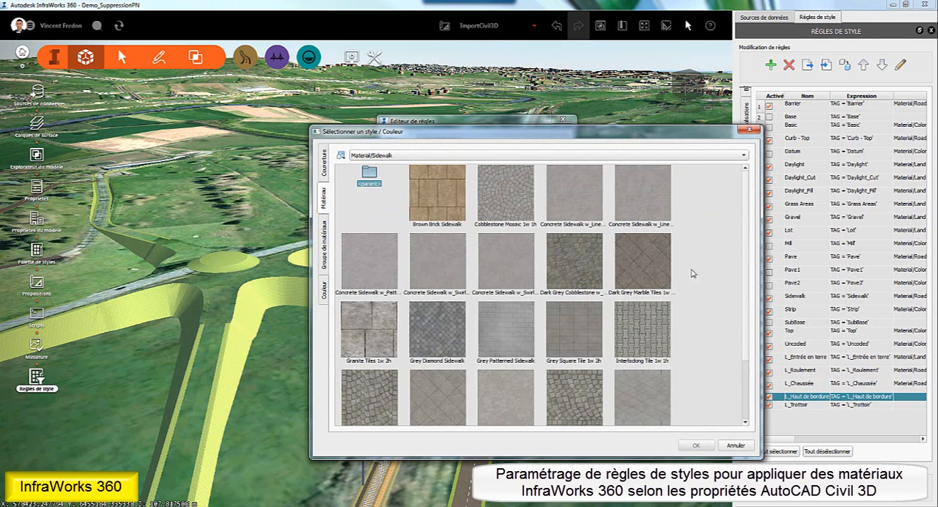
{"action": "left_click_drag", "start_coordinate": [746, 269], "coordinate": [745, 345]}
{"action": "left_click", "coordinate": [528, 330]}
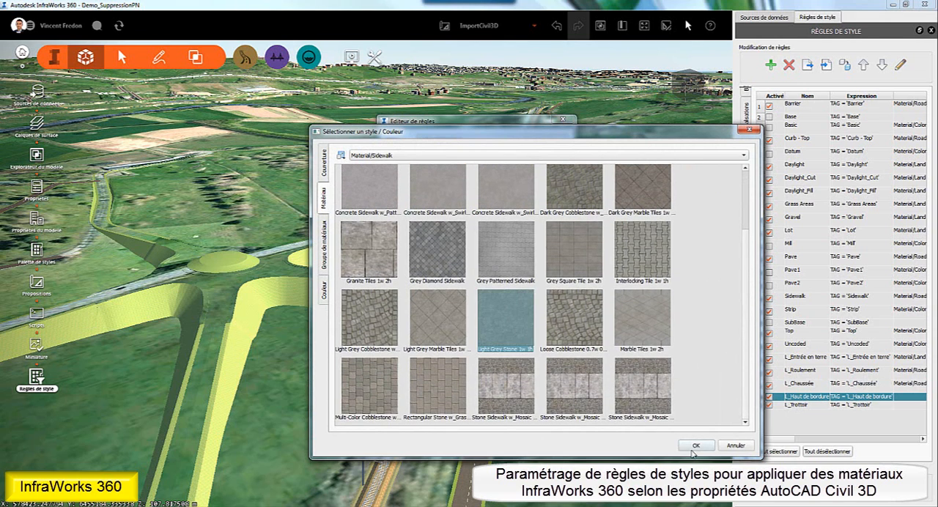
{"action": "left_click", "coordinate": [696, 446]}
{"action": "left_click", "coordinate": [509, 436]}
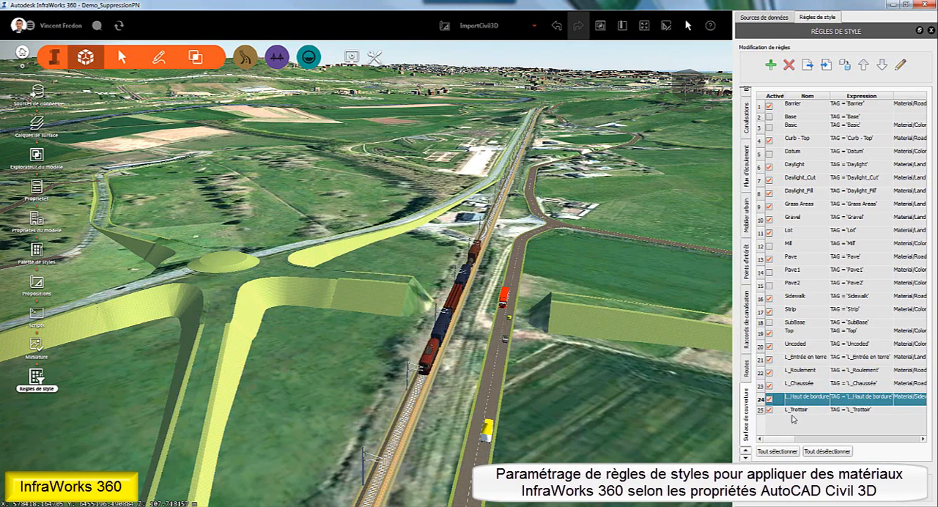
- Assign the Sidewalk material Concrete Sidewalk w_Linear Pattern 1w 1h to the L_Trottoir style rule and apply the rules to the model
{"action": "double_click", "coordinate": [795, 410]}
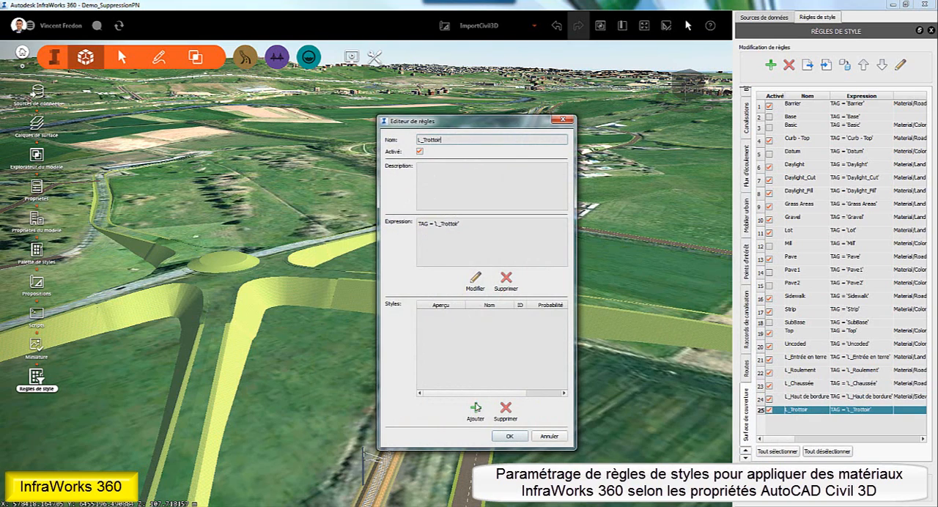
{"action": "left_click", "coordinate": [475, 407]}
{"action": "double_click", "coordinate": [379, 201]}
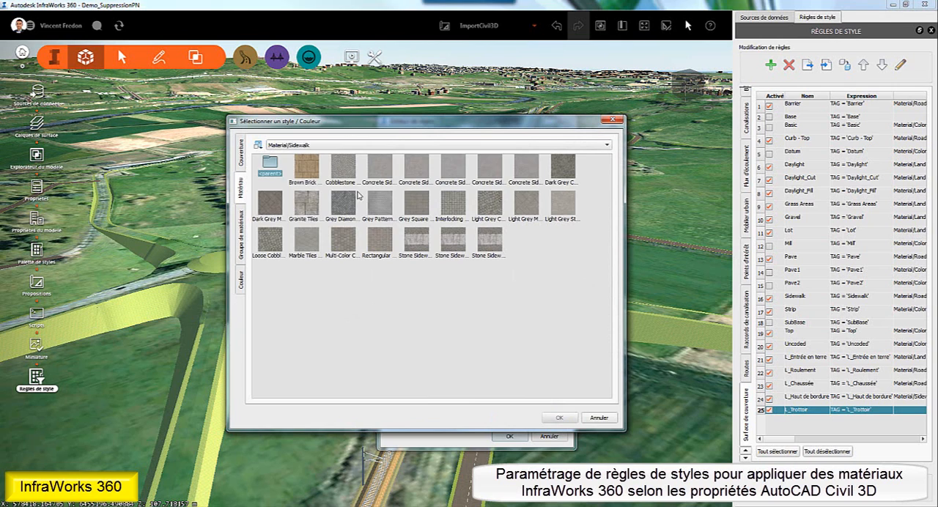
{"action": "right_click", "coordinate": [264, 149]}
{"action": "left_click", "coordinate": [290, 165]}
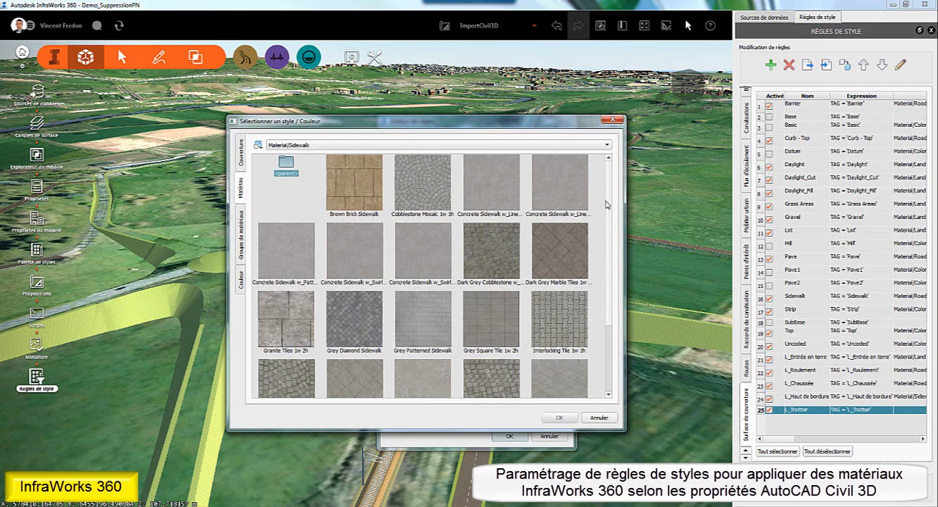
{"action": "mouse_move", "coordinate": [610, 203]}
{"action": "left_mouse_down"}
{"action": "mouse_move", "coordinate": [610, 233]}
{"action": "mouse_move", "coordinate": [612, 200]}
{"action": "left_mouse_up"}
{"action": "left_click", "coordinate": [501, 188]}
{"action": "left_click", "coordinate": [557, 417]}
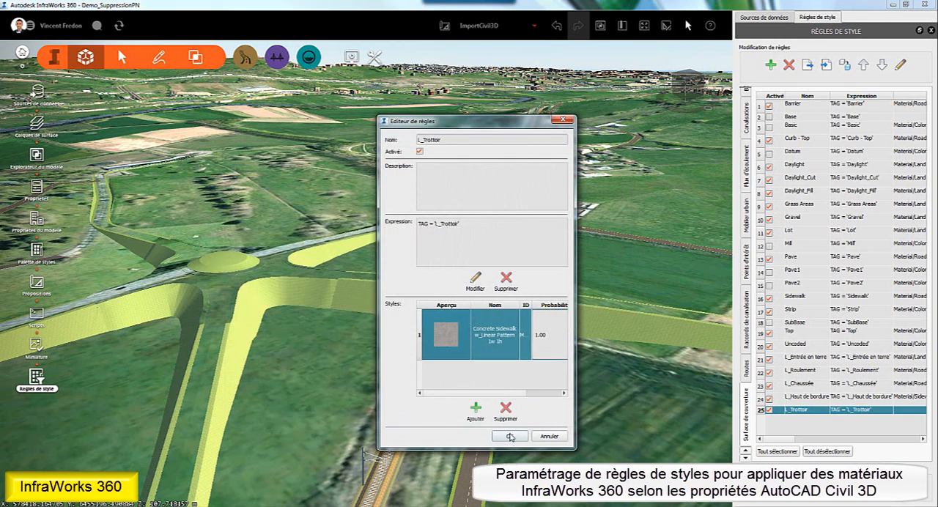
{"action": "left_click", "coordinate": [509, 436]}
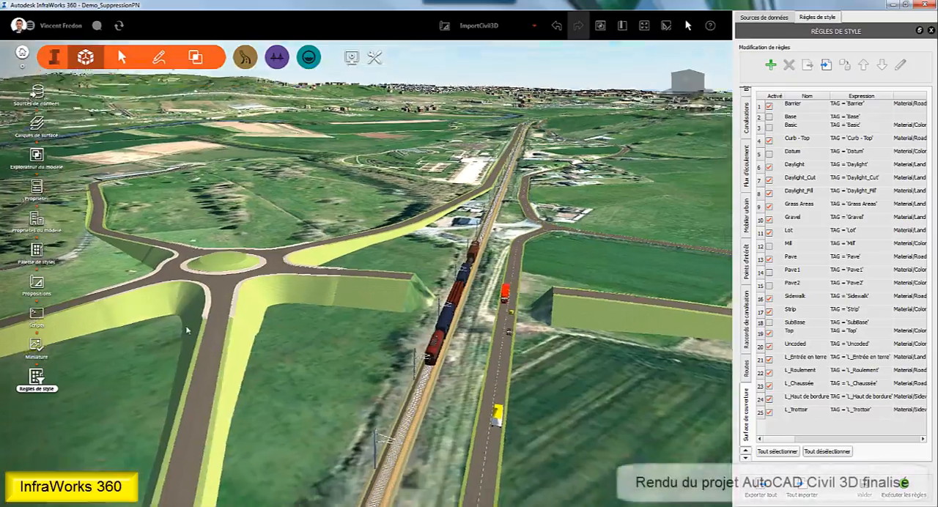
- Add the bridge from 8-SupressionPN_ImportInfraWorksSurfacesProjet.dwg as a DWG 3D Model data source
{"action": "left_click_drag", "start_coordinate": [186, 330], "coordinate": [471, 390]}
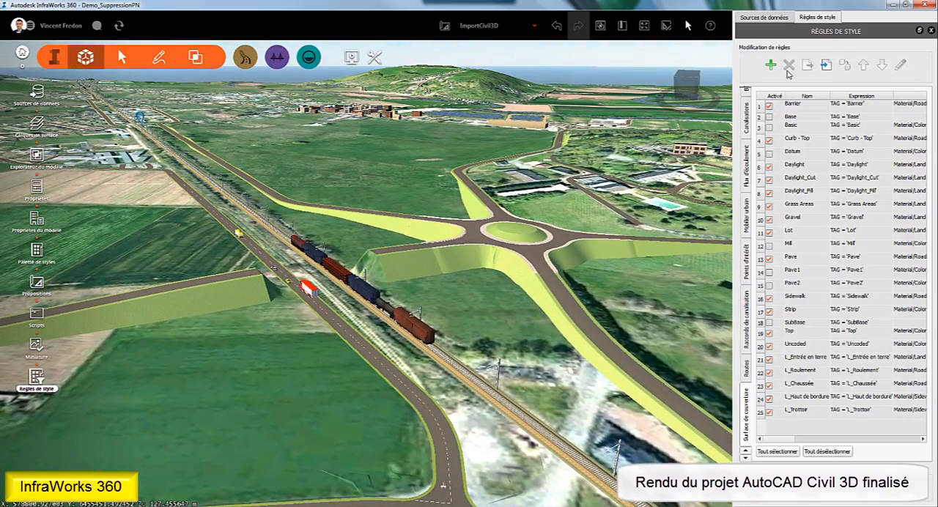
{"action": "left_click", "coordinate": [767, 18]}
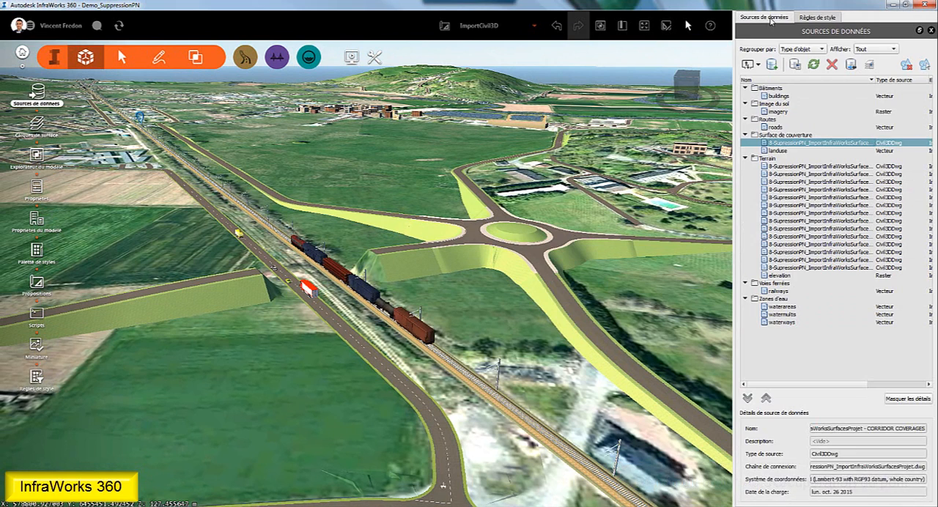
{"action": "left_click", "coordinate": [758, 65]}
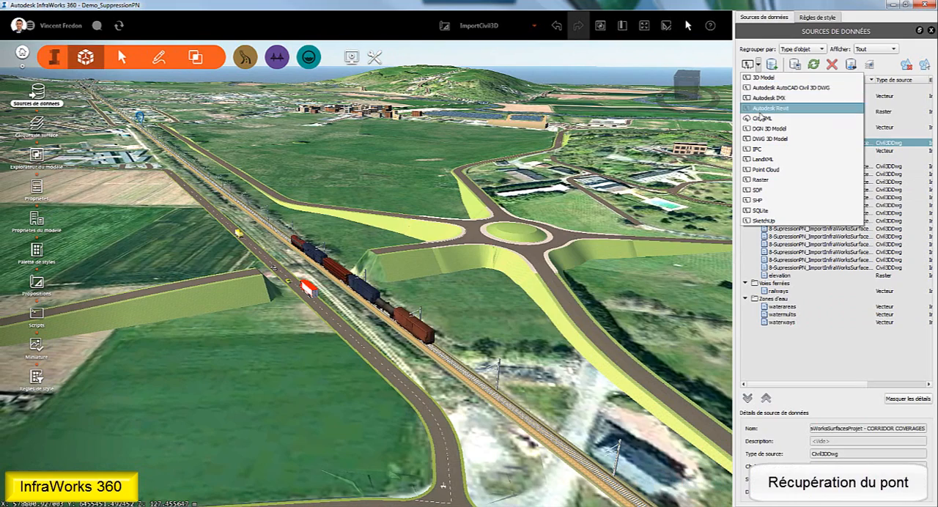
{"action": "left_click", "coordinate": [761, 139]}
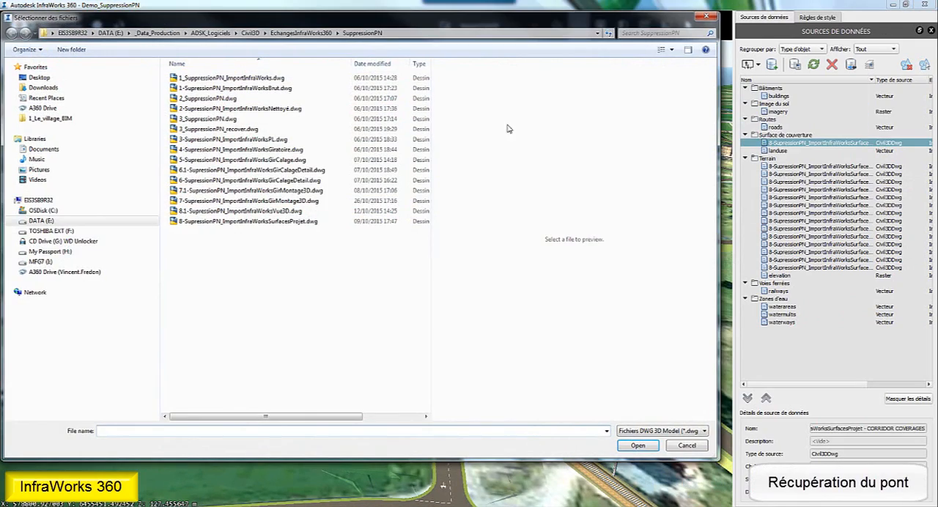
{"action": "left_click", "coordinate": [323, 221]}
{"action": "left_click", "coordinate": [637, 445]}
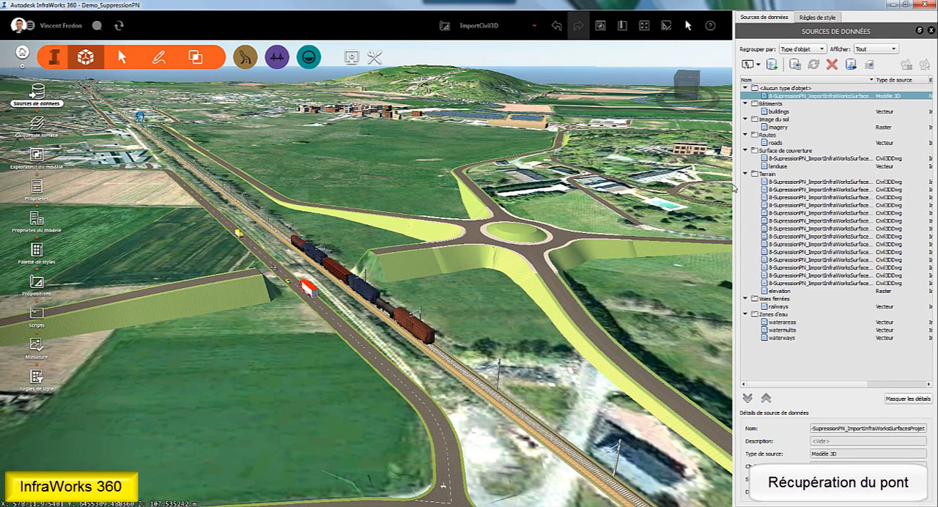
- Configure the bridge source as Mobilier urbain with the Lambert93 coordinate system, check its 3D model preview, and refresh it into the model
{"action": "double_click", "coordinate": [807, 96]}
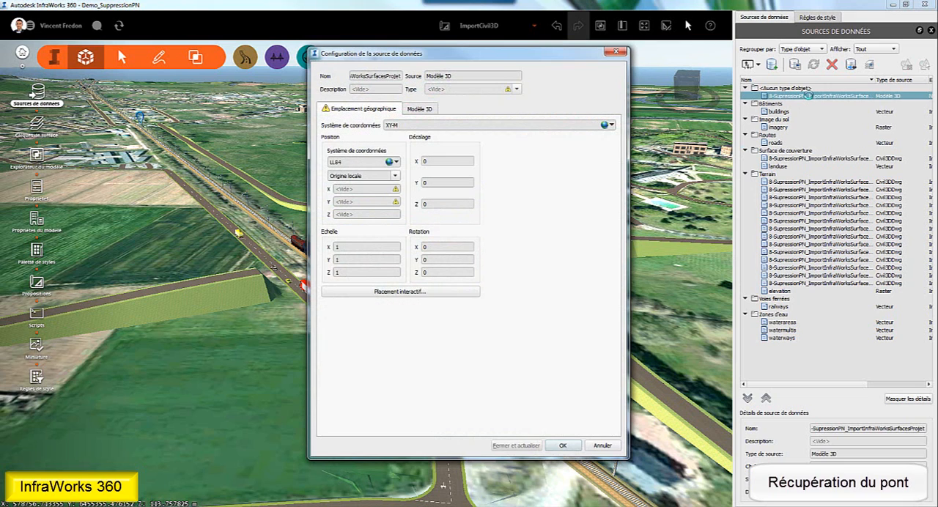
{"action": "left_click", "coordinate": [517, 89]}
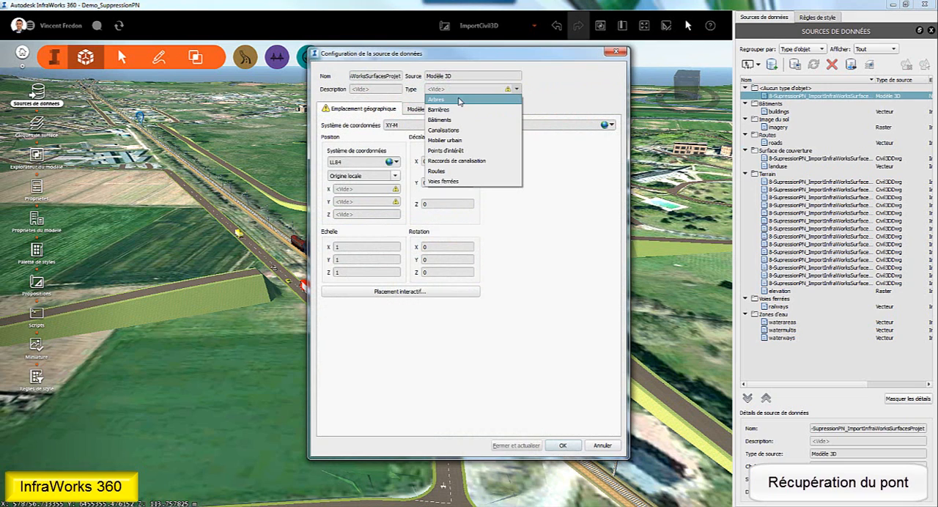
{"action": "left_click", "coordinate": [443, 140]}
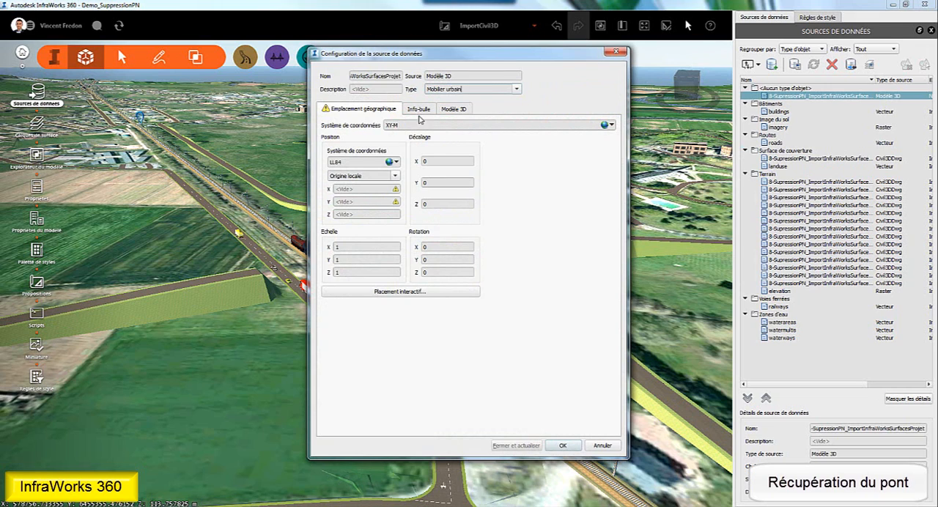
{"action": "left_click", "coordinate": [611, 126]}
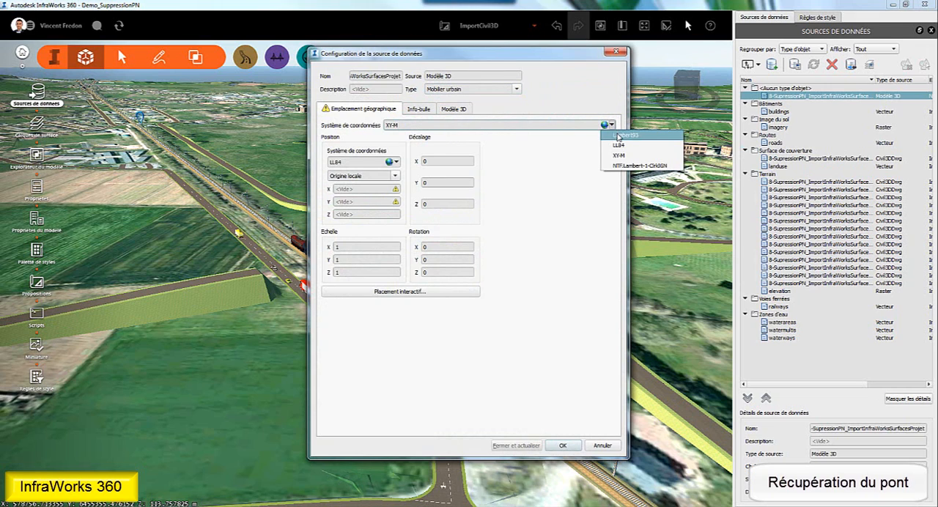
{"action": "left_click", "coordinate": [624, 135]}
{"action": "left_click", "coordinate": [444, 108]}
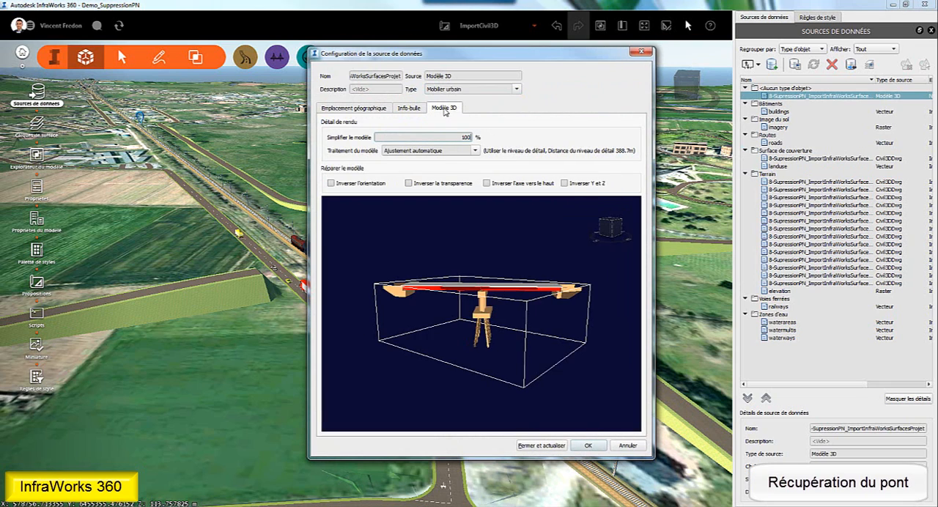
{"action": "left_click_drag", "start_coordinate": [449, 299], "coordinate": [574, 428]}
{"action": "left_click", "coordinate": [541, 445]}
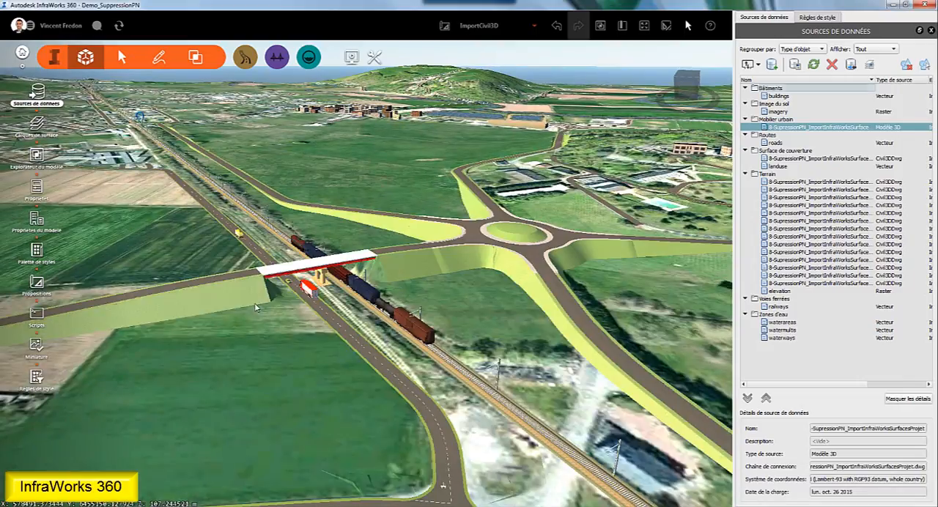
- Examine the bridge, the roundabout and its connecting roads from several angles, including an overall view from above
{"action": "left_click_drag", "start_coordinate": [257, 308], "coordinate": [545, 289]}
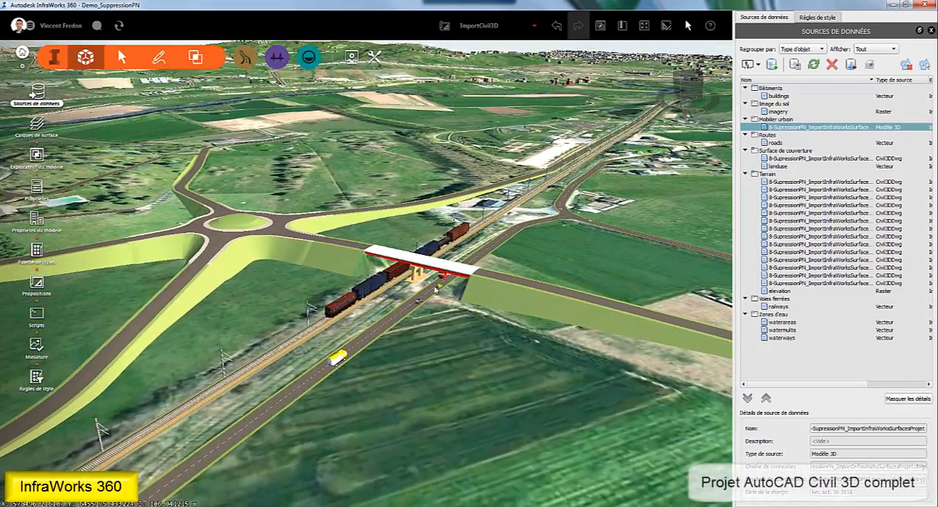
{"action": "scroll", "coordinate": [435, 290], "scroll_direction": "up", "scroll_amount": 4}
{"action": "left_click_drag", "start_coordinate": [435, 290], "coordinate": [502, 378]}
{"action": "scroll", "coordinate": [502, 378], "scroll_direction": "down", "scroll_amount": 10}
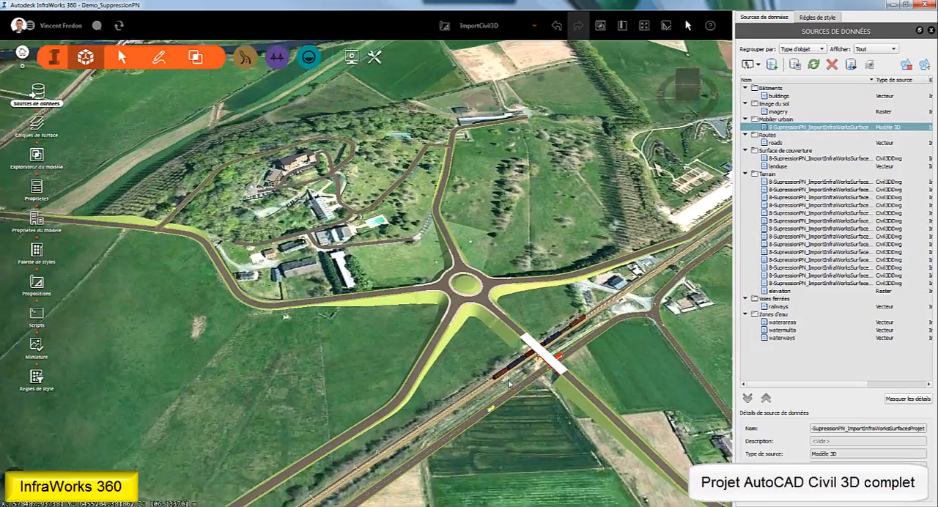
{"action": "scroll", "coordinate": [509, 383], "scroll_direction": "down", "scroll_amount": 1}
{"action": "middle_click_drag", "start_coordinate": [611, 357], "coordinate": [498, 288]}
{"action": "scroll", "coordinate": [479, 317], "scroll_direction": "down", "scroll_amount": 3}
{"action": "left_click_drag", "start_coordinate": [450, 388], "coordinate": [432, 433]}
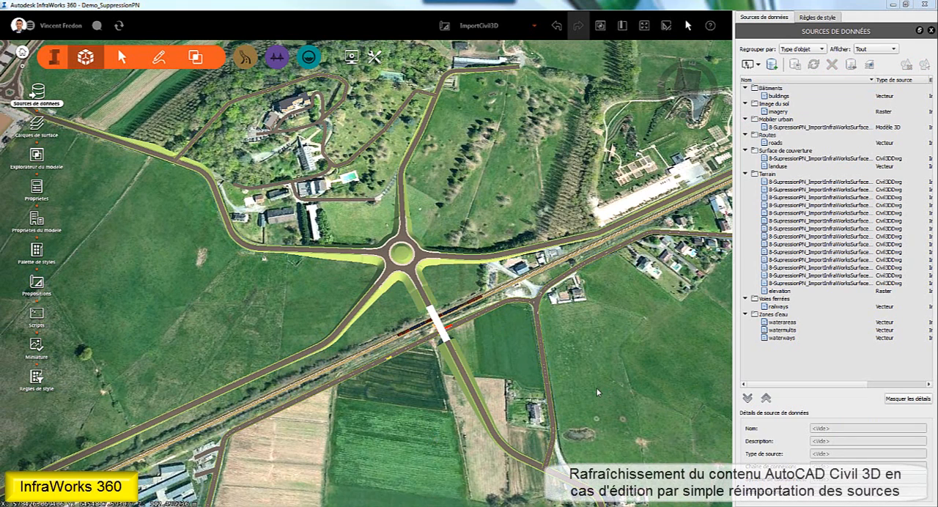
- Show the reimport options for the bridge's 3D model source and for all the Civil 3D DWG terrain sources together
{"action": "left_click", "coordinate": [792, 128]}
{"action": "right_click", "coordinate": [798, 131]}
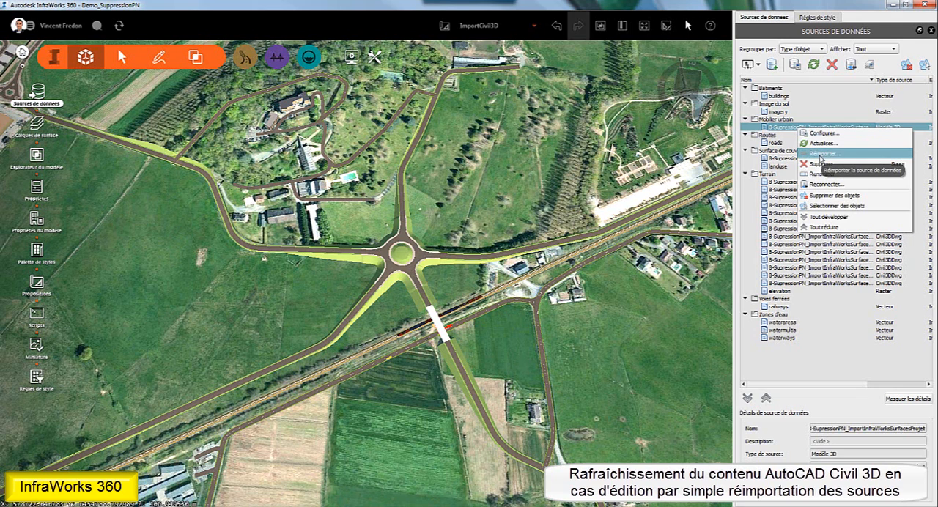
{"action": "left_click", "coordinate": [790, 182]}
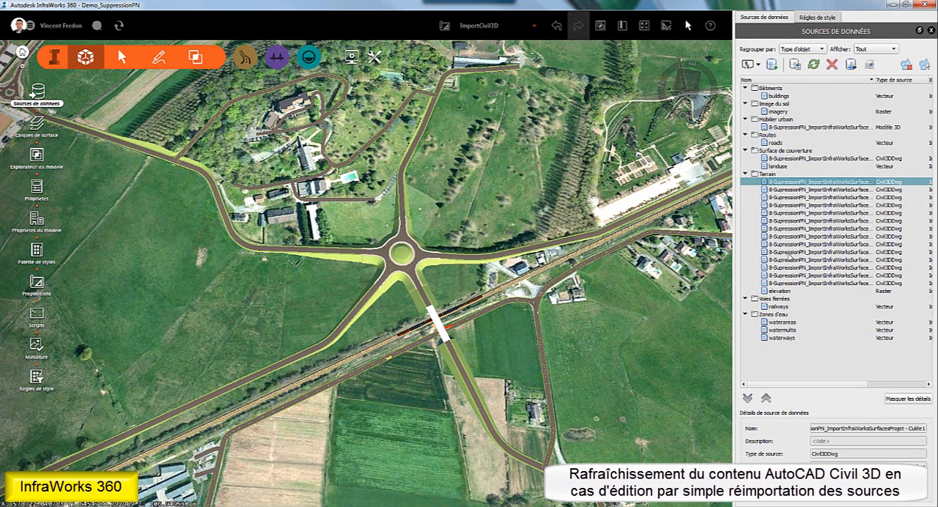
{"action": "left_click", "coordinate": [789, 283], "text": "shift"}
{"action": "right_click", "coordinate": [790, 284]}
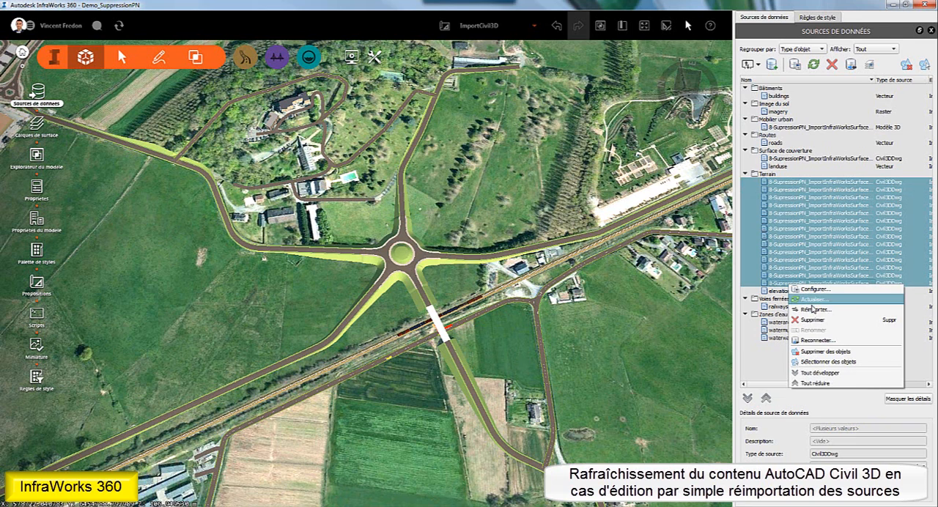